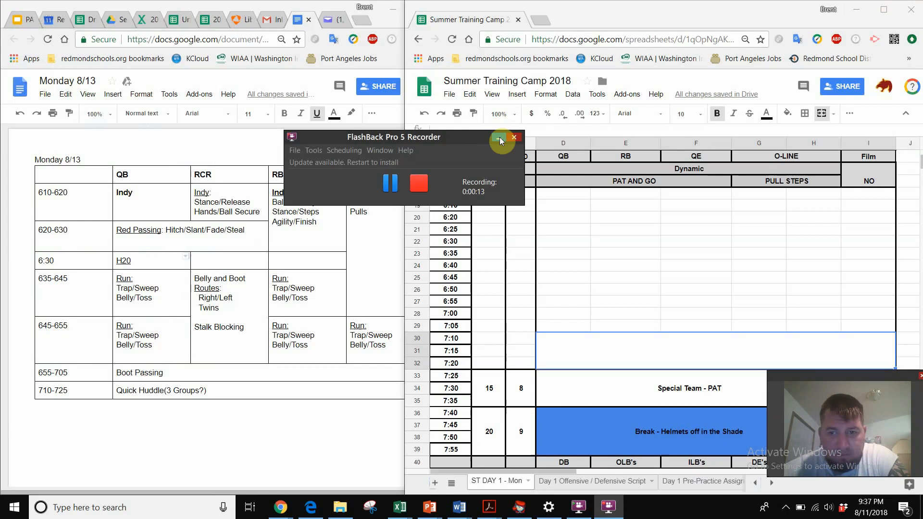
click(500, 137)
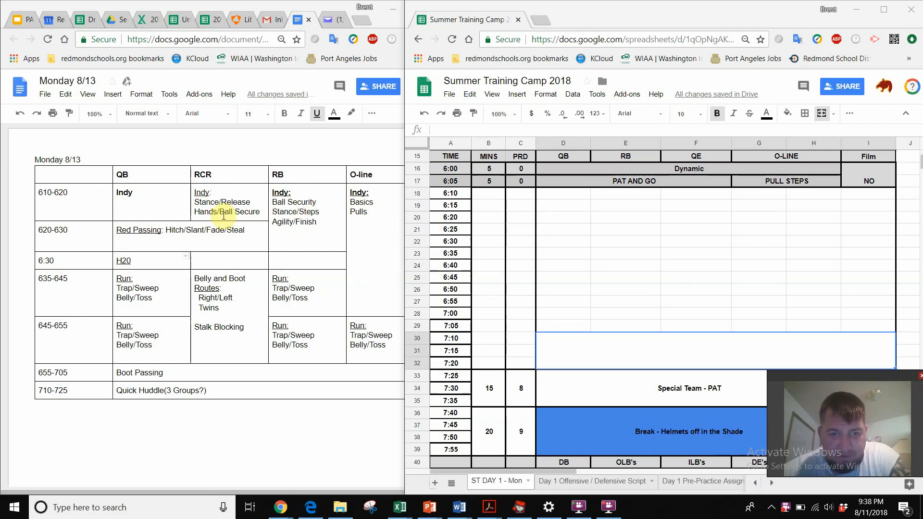
click(152, 204)
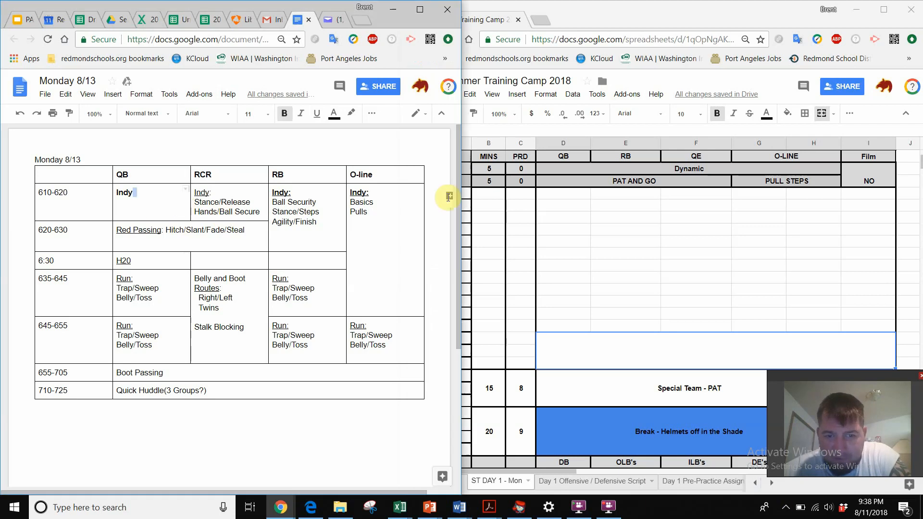
click(556, 210)
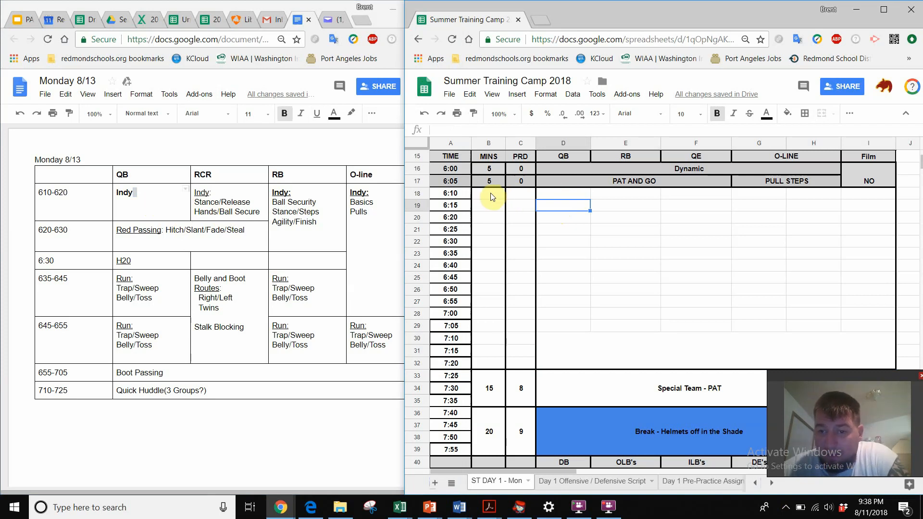
Merge and then unmerge the whole block B18:I32, so the 6:10 to 7:20 rows are split into single cells
drag(490, 195, 769, 255)
drag(839, 284, 864, 350)
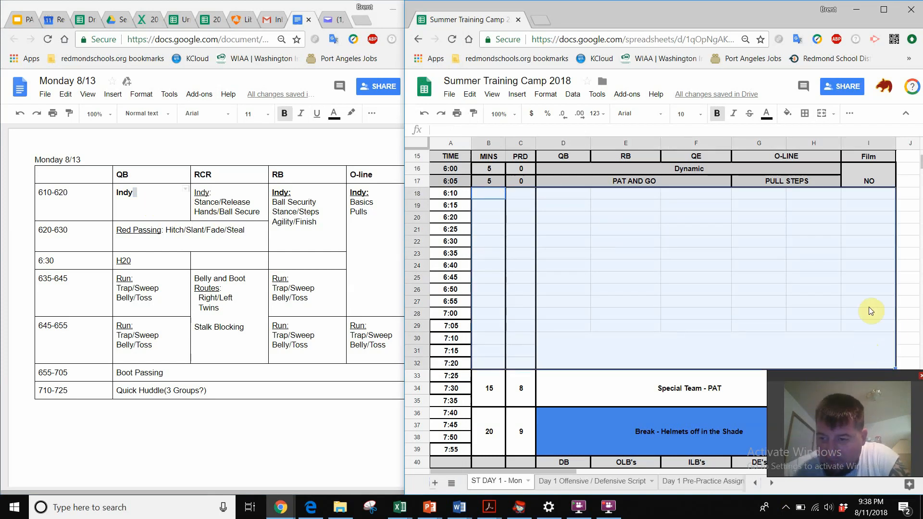
click(820, 118)
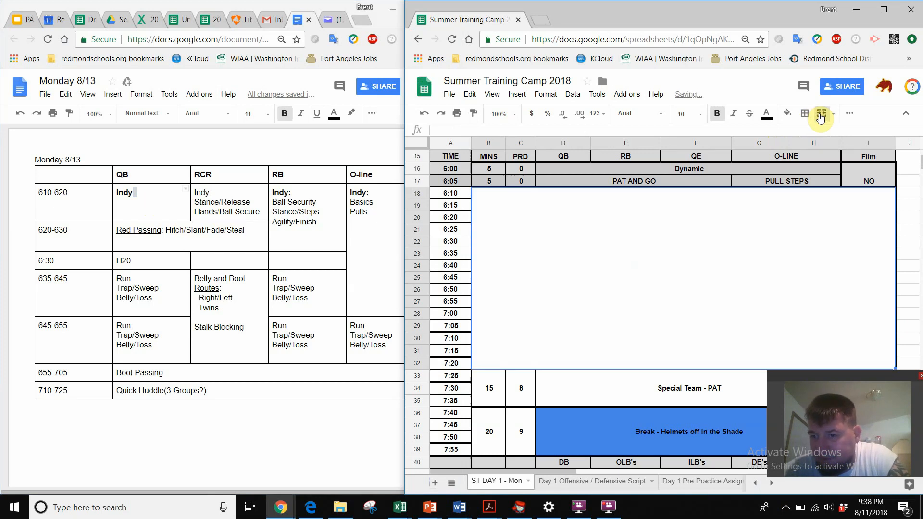
click(821, 118)
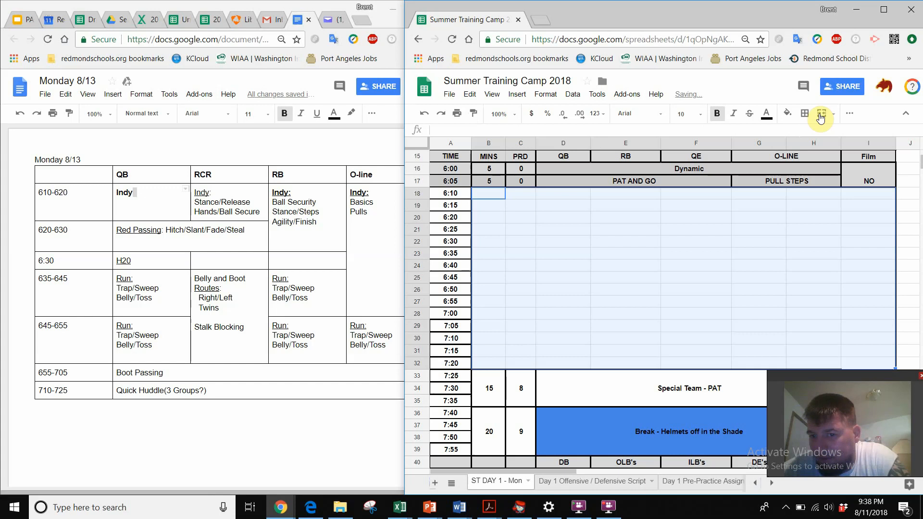
click(695, 217)
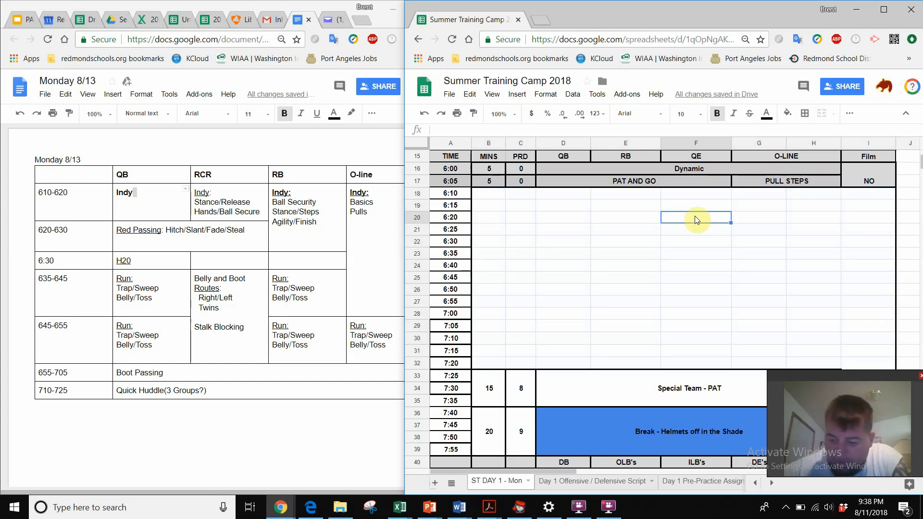
Examine the practice schedule above and below the empty 6:10 to 7:20 block, from the weight-room rows to the defensive periods
key(Down)
key(Down)
key(Down)
key(Down)
key(Left)
key(Left)
key(Left)
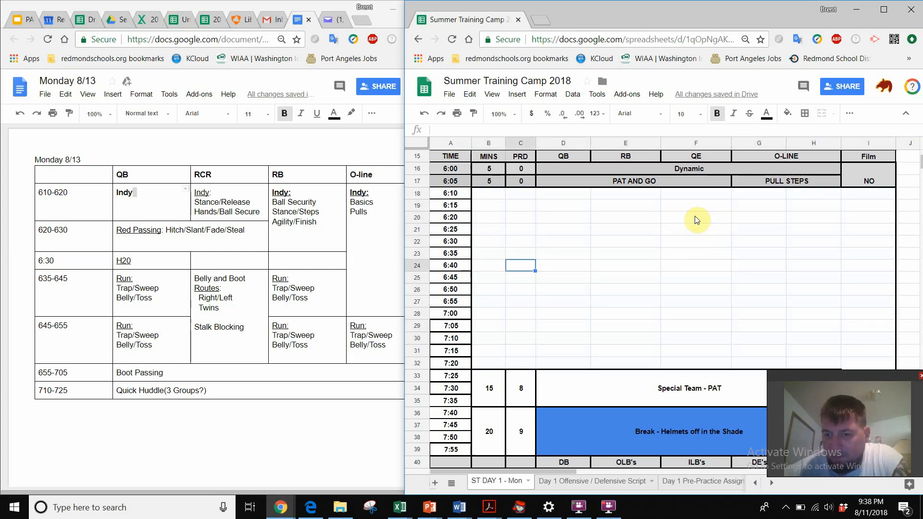
key(Right)
key(Page_Down)
scroll(694, 215, up, 10)
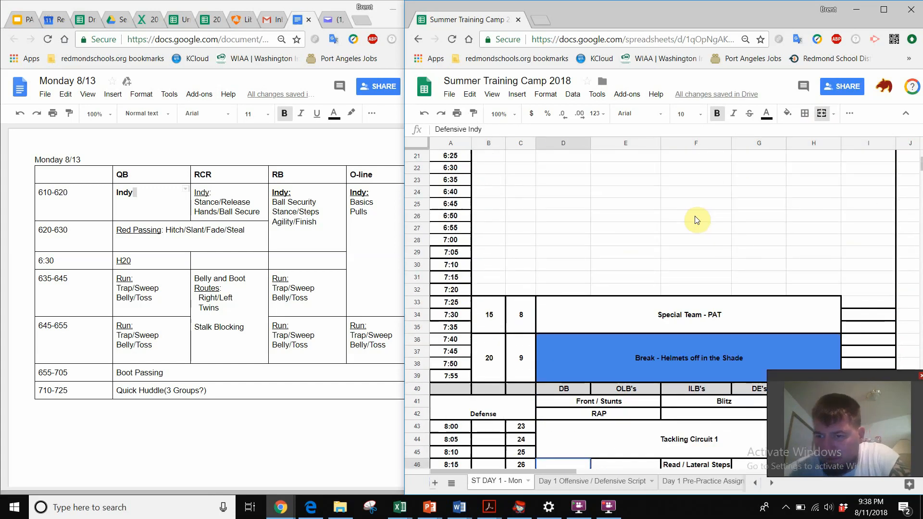
scroll(695, 218, down, 5)
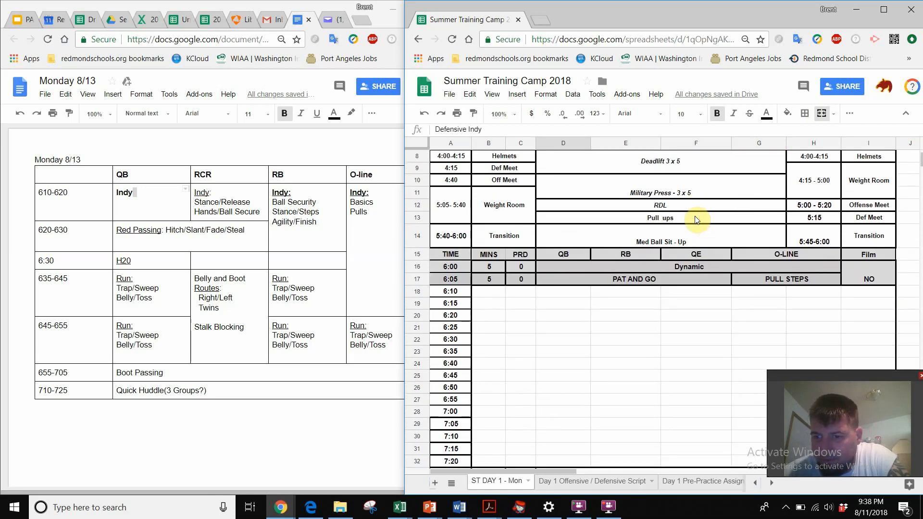
scroll(697, 220, down, 3)
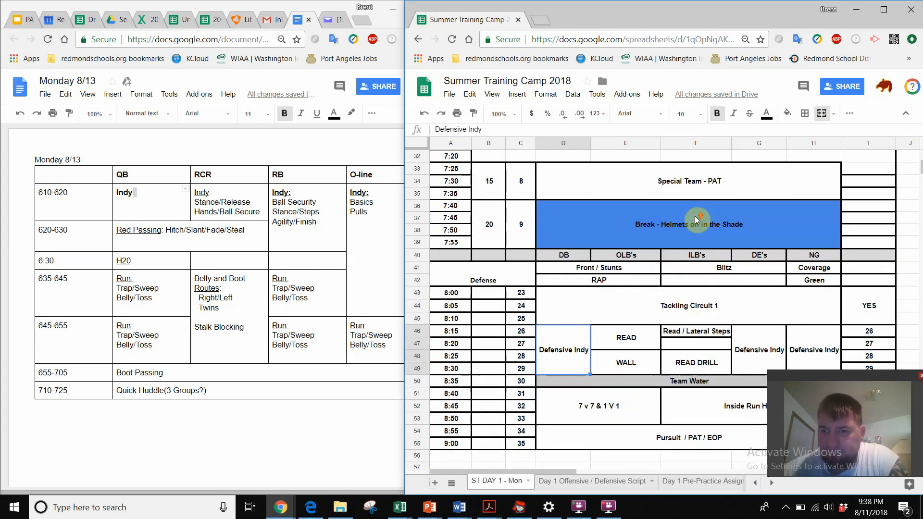
scroll(697, 220, up, 5)
scroll(697, 220, up, 2)
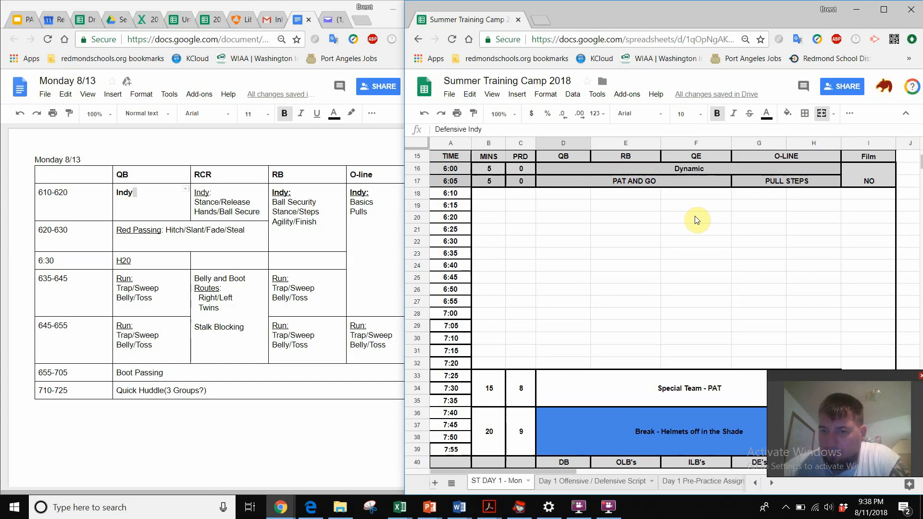
Merge the 6:10 to 7:20 cells into one cell in the MINS column and another in the PRD column
drag(491, 195, 491, 363)
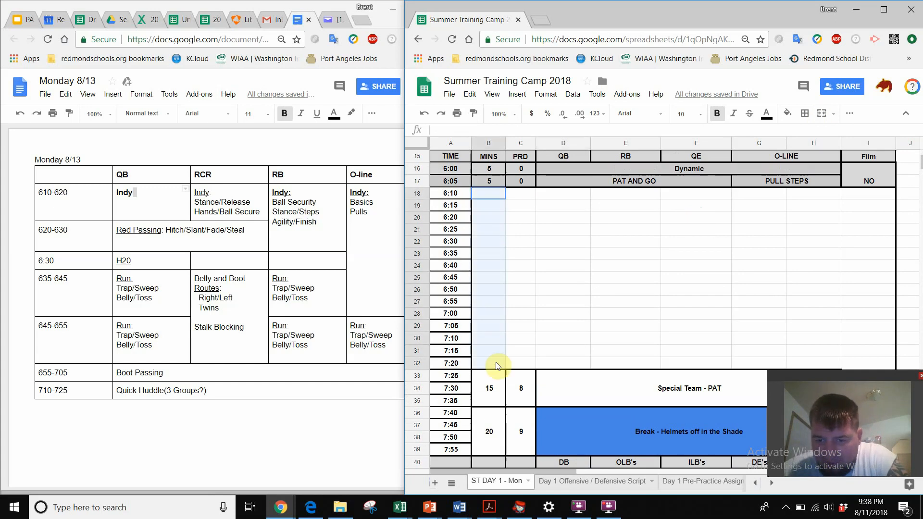
click(820, 114)
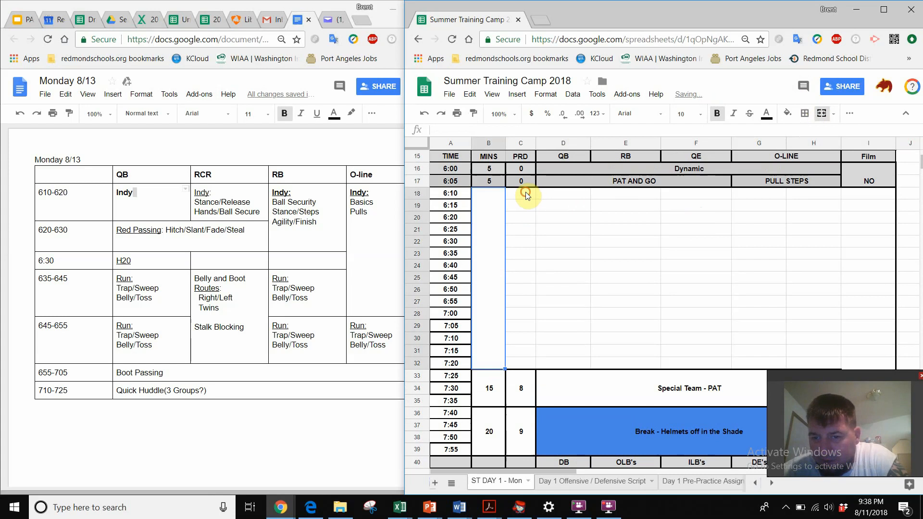
drag(526, 193, 521, 363)
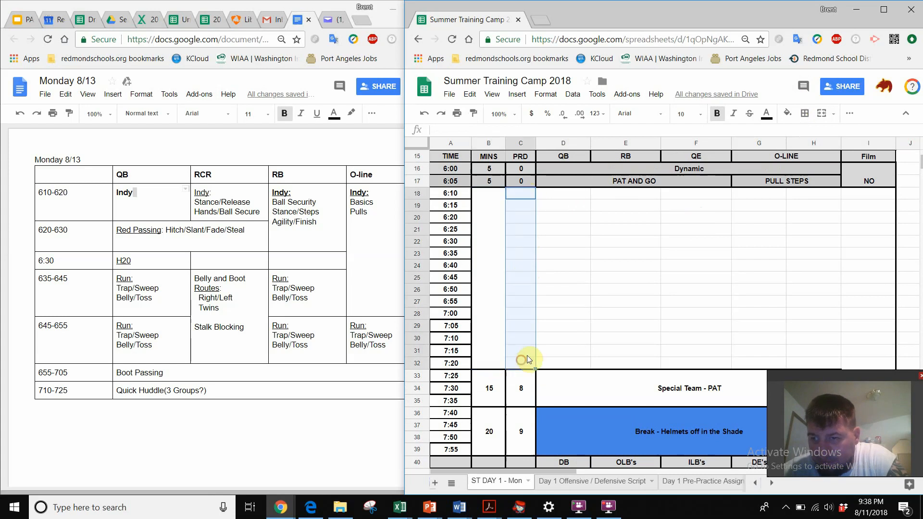
click(820, 114)
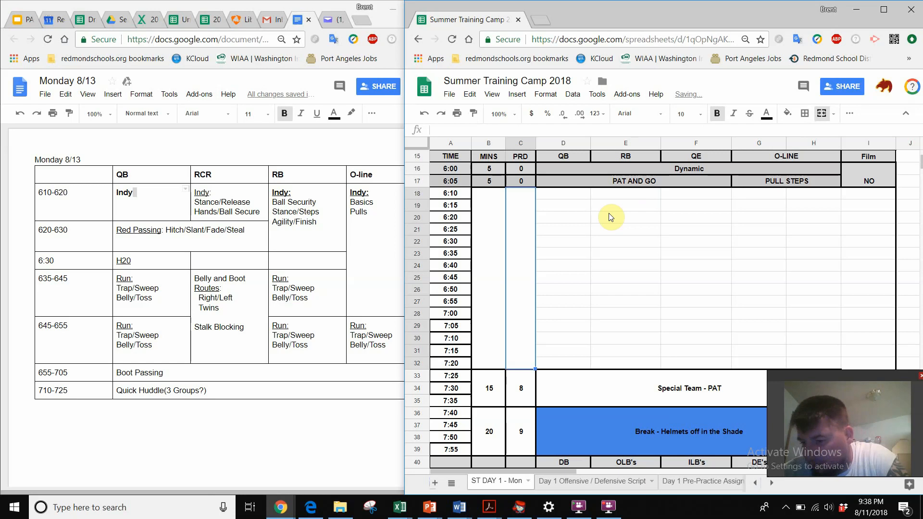
Apply all borders to the two merged MINS and PRD cells for 6:10 to 7:20
drag(482, 213, 515, 224)
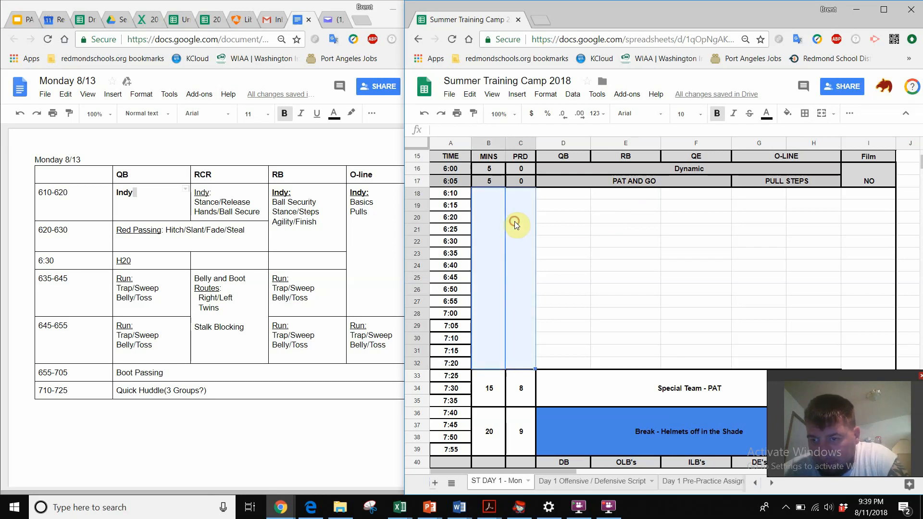
click(806, 116)
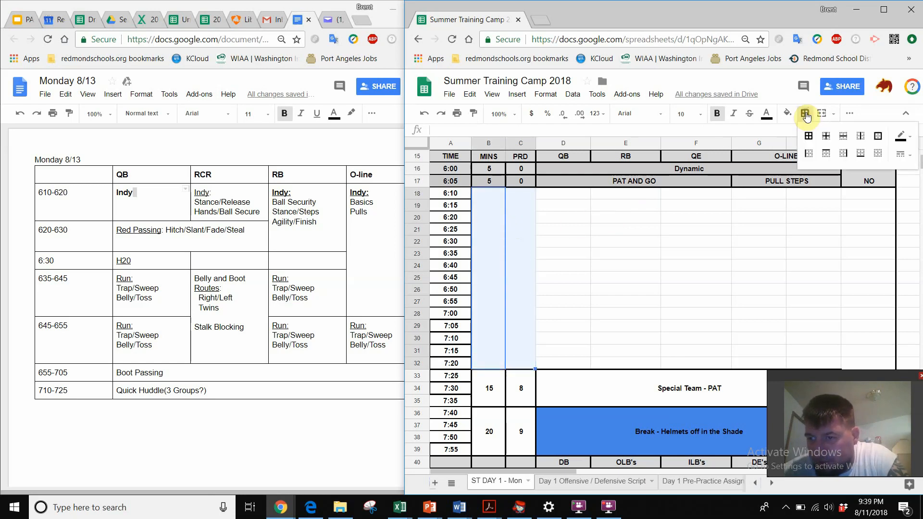
click(808, 139)
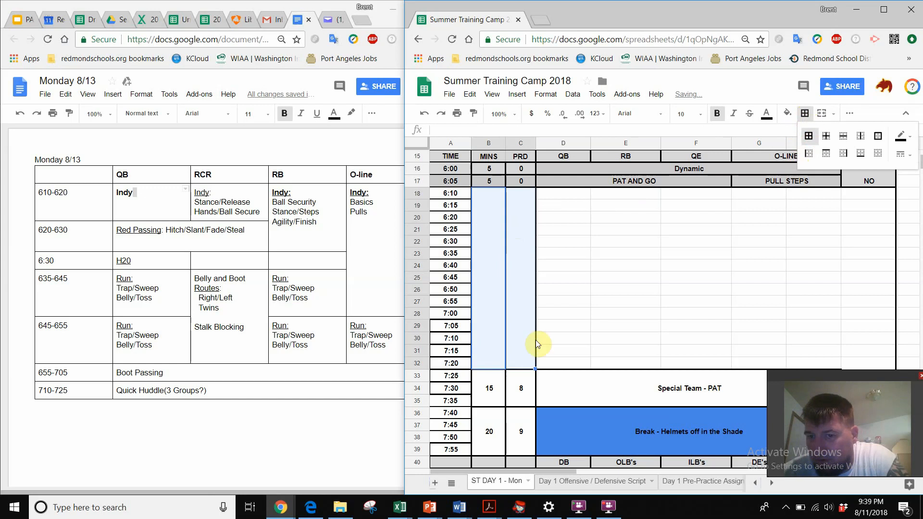
click(556, 287)
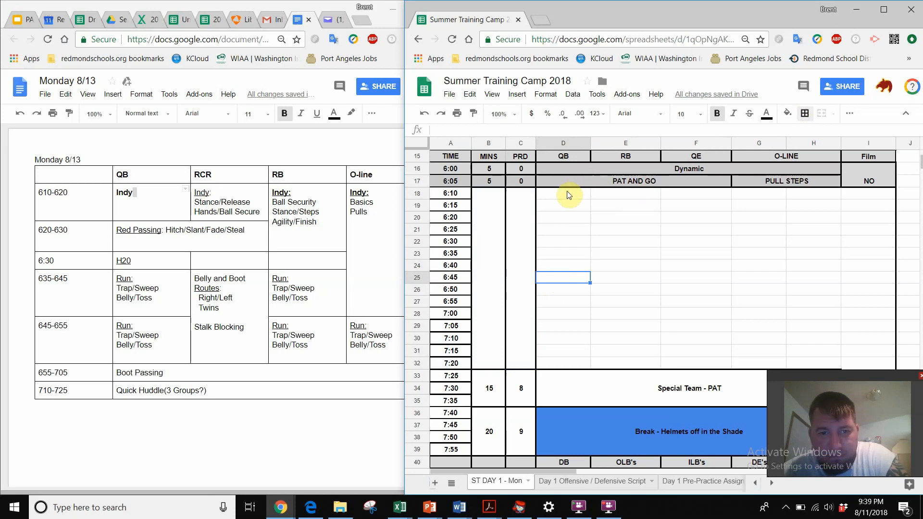
Merge the 6:10 and 6:15 cells in the QB column, and likewise in the RB column
drag(568, 195, 565, 208)
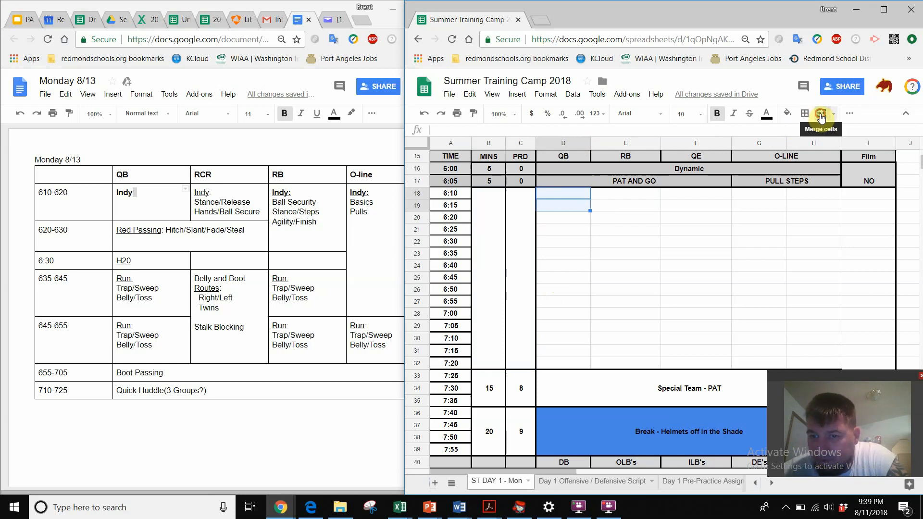
click(821, 114)
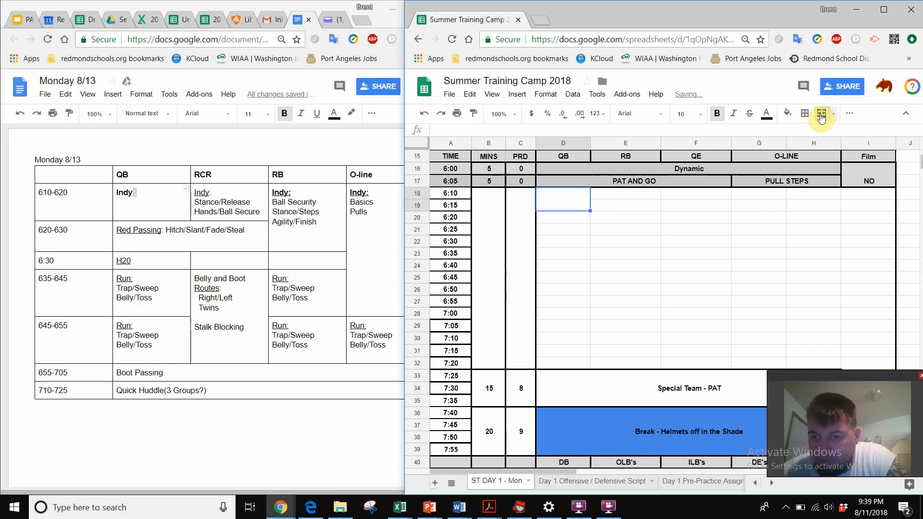
click(212, 200)
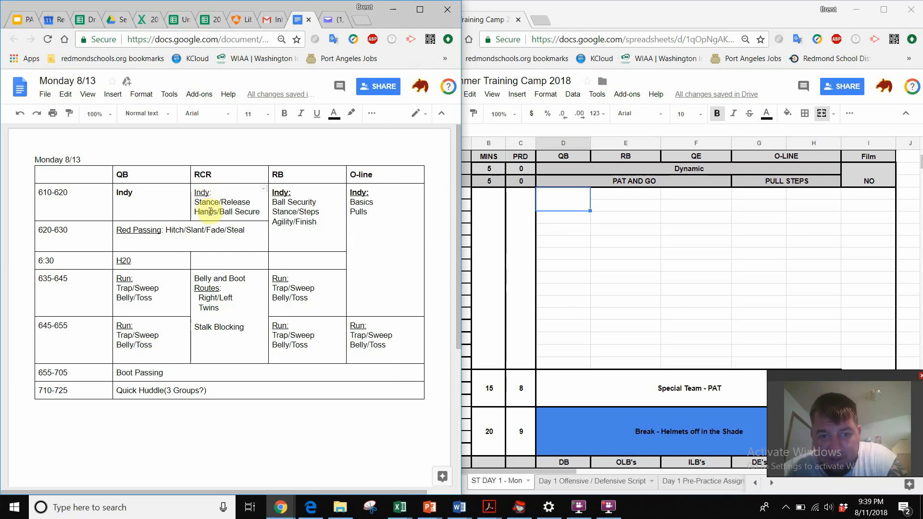
click(625, 196)
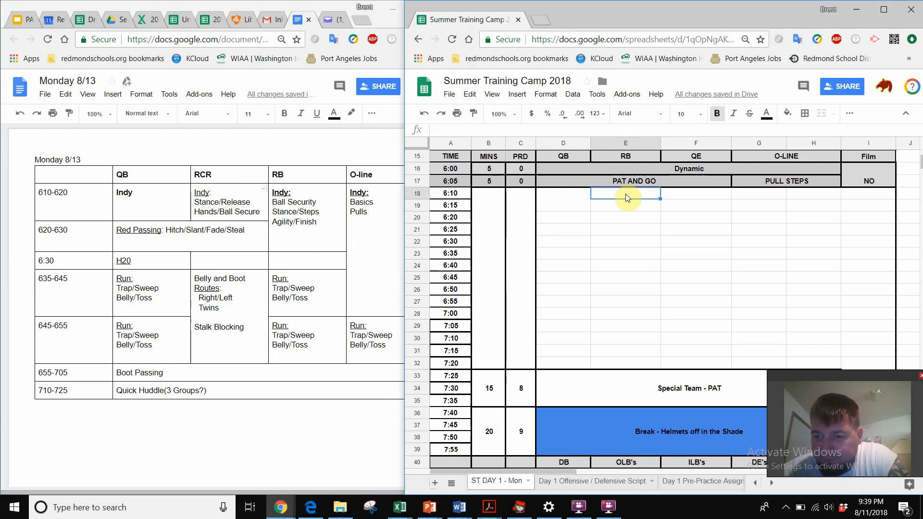
drag(626, 197, 625, 203)
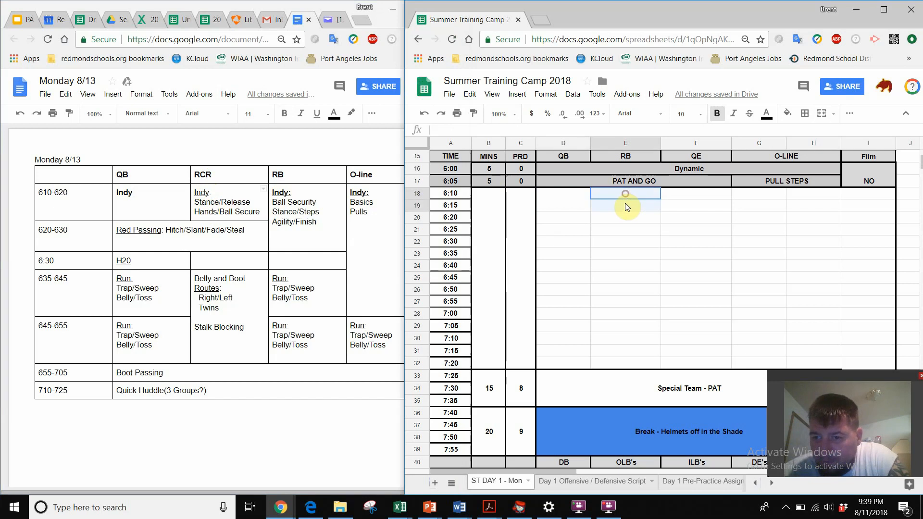
click(819, 113)
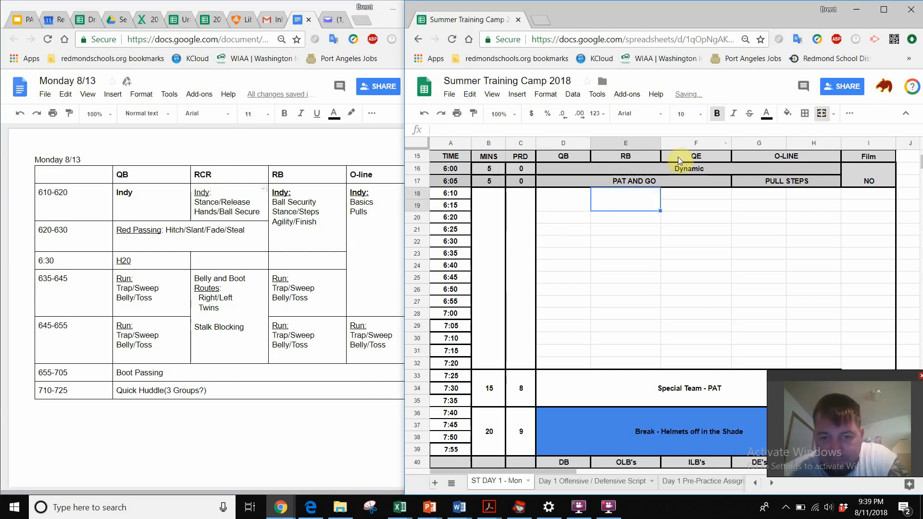
Enter INDY in the merged QB cell at 6:10 and STANCE / RELEASE HANDS / BALL SEC. in the merged RB cell
click(558, 199)
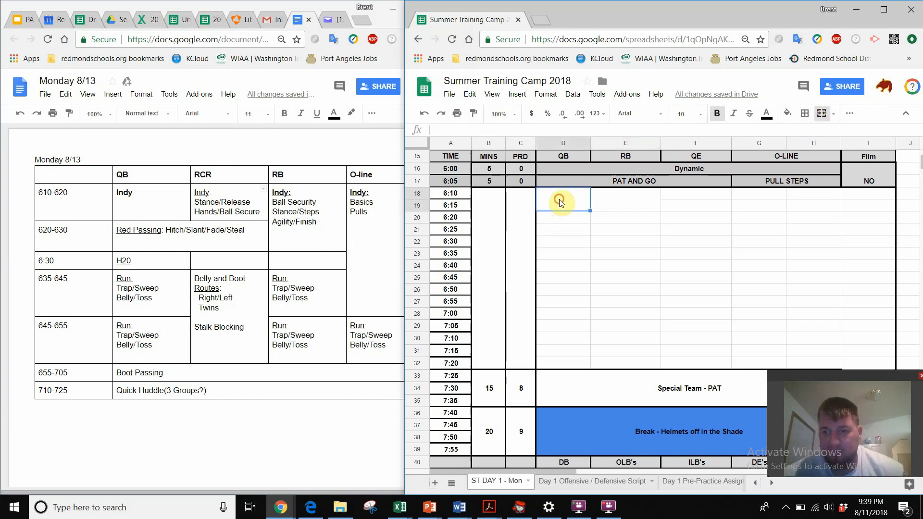
click(603, 132)
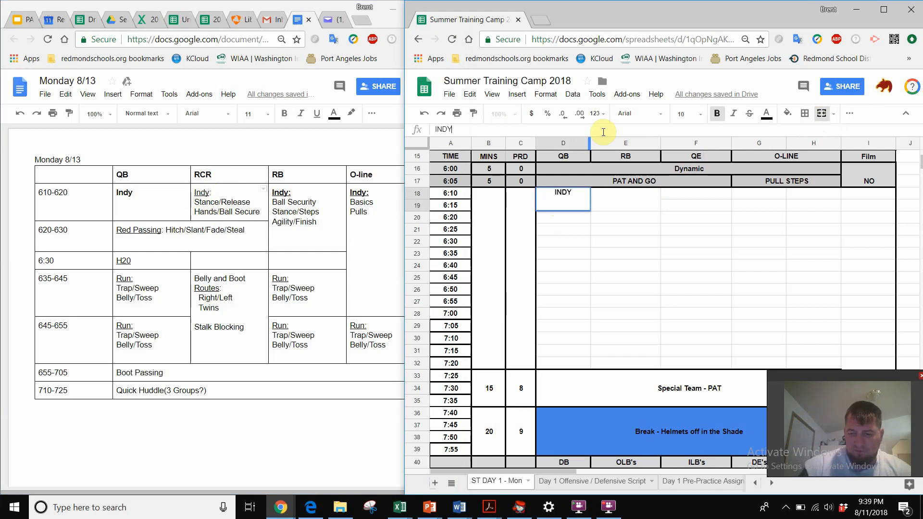
click(638, 199)
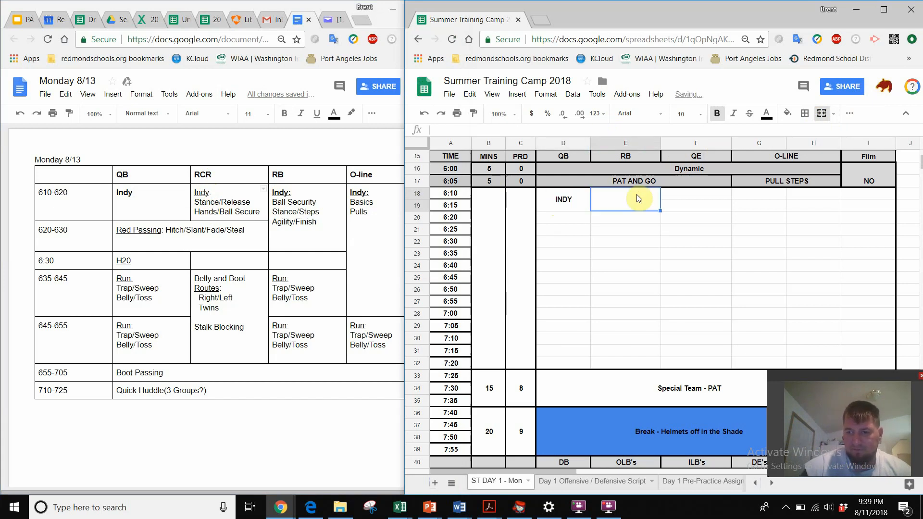
text(STANCE)
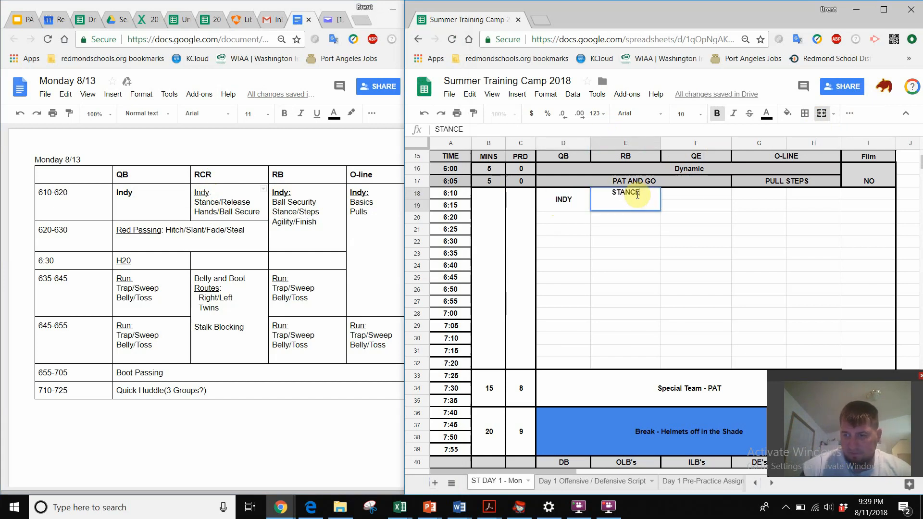
text( / RELEASE)
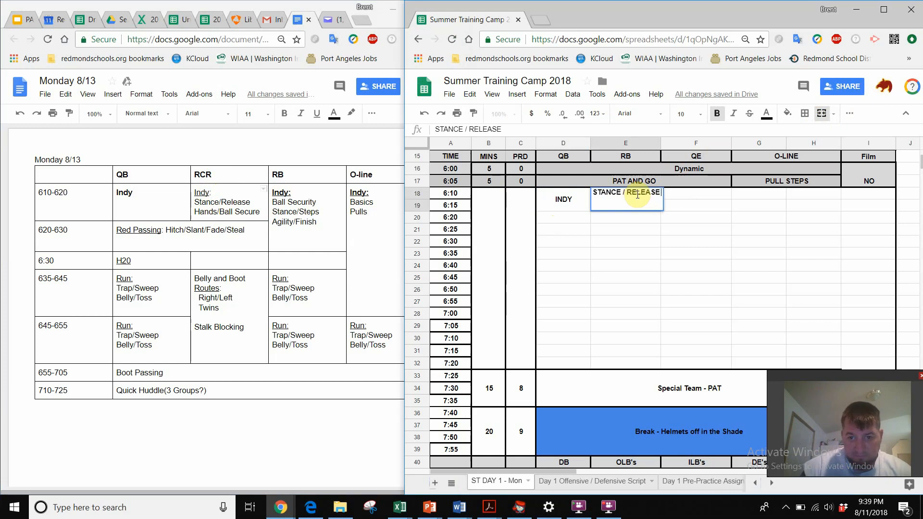
text( HANDS)
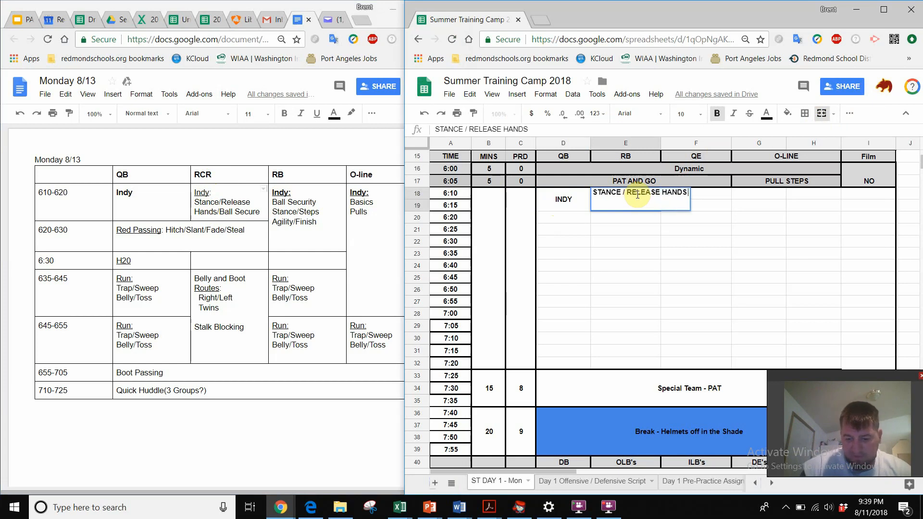
text( / BALL)
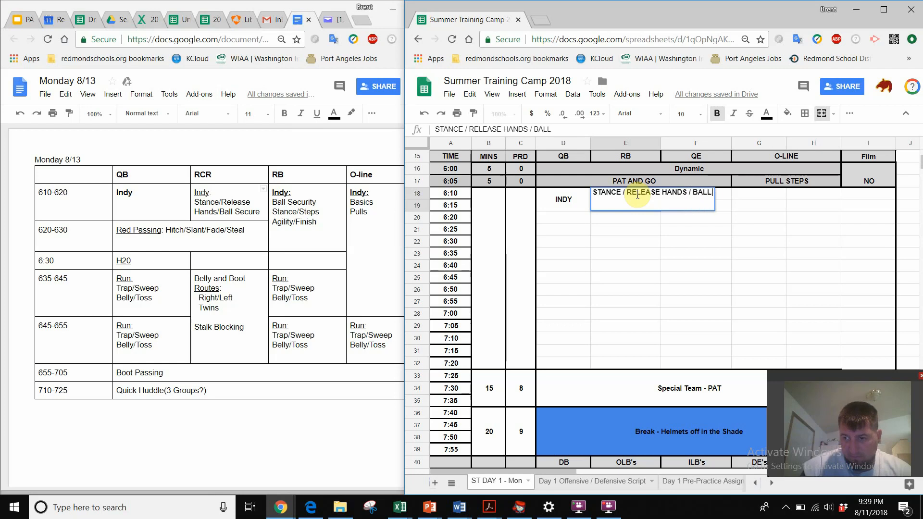
text( SEC.)
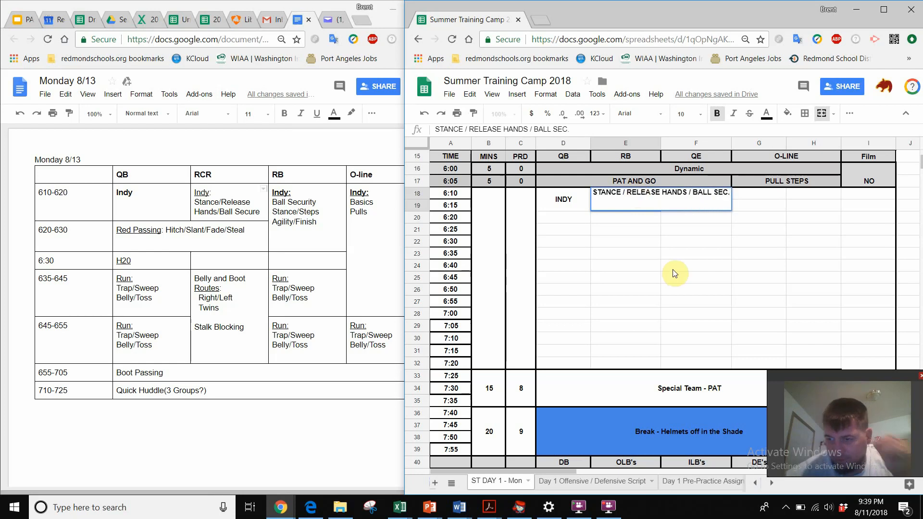
click(671, 267)
scroll(616, 204, up, 1)
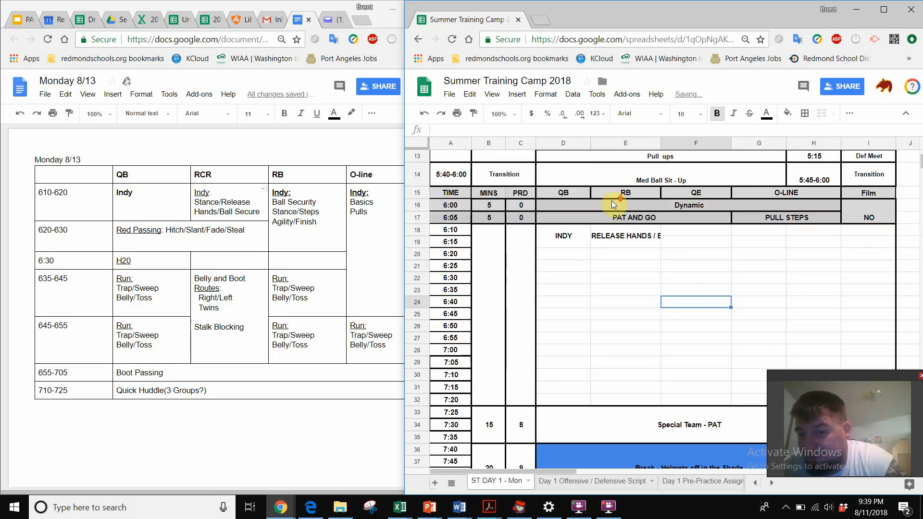
Wrap the text in the merged RB cell at 6:10 and slightly widen the RB column
click(613, 234)
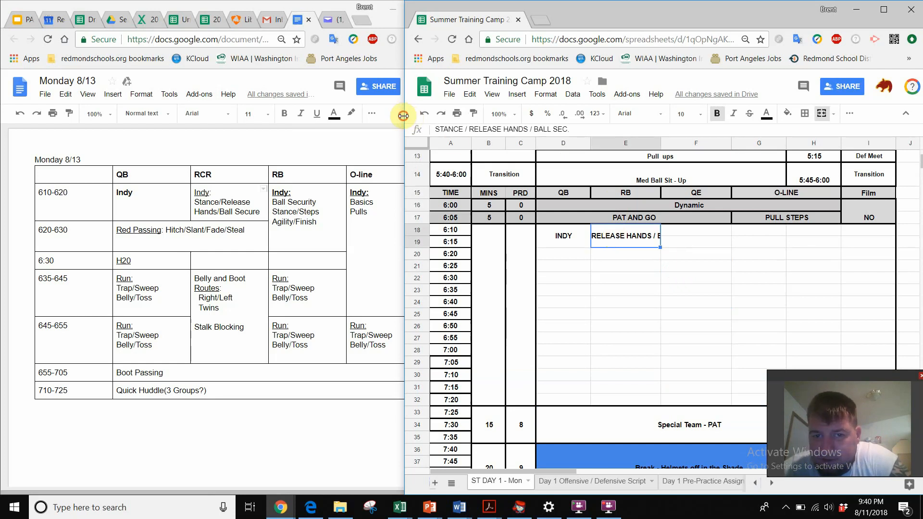
drag(404, 118, 278, 114)
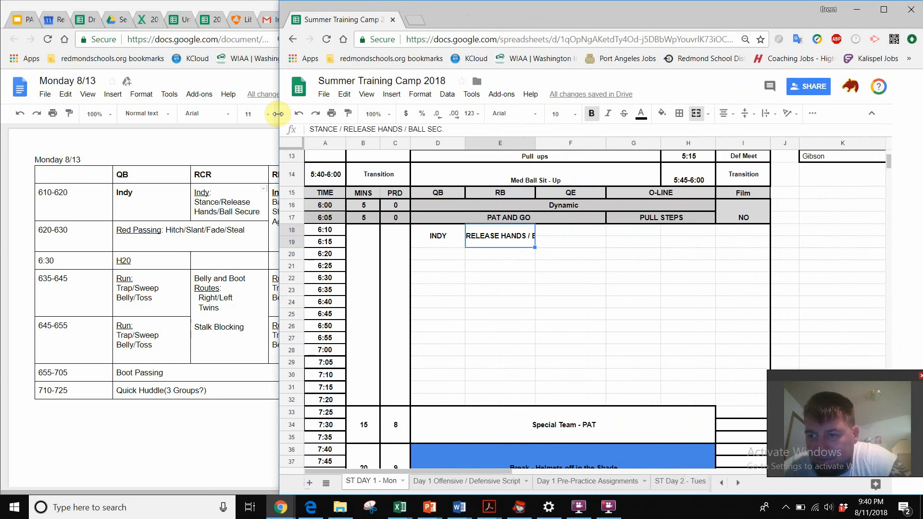
click(766, 115)
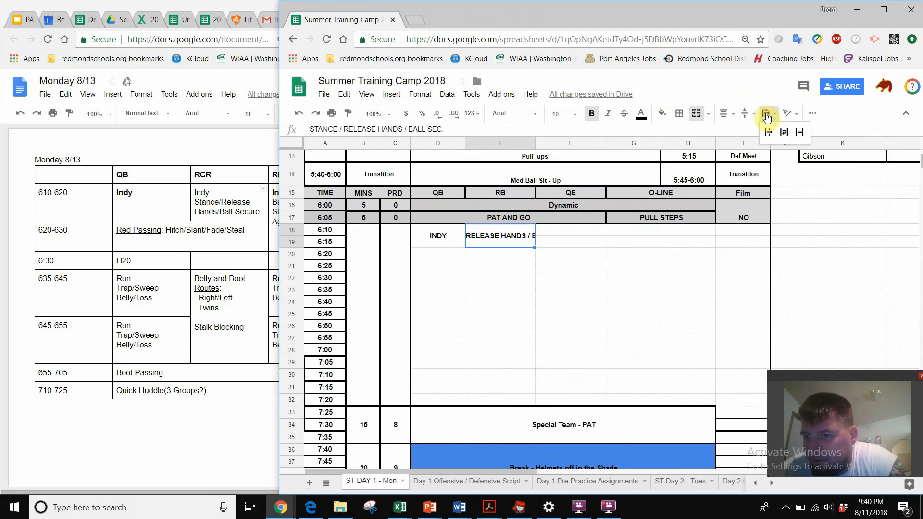
click(783, 132)
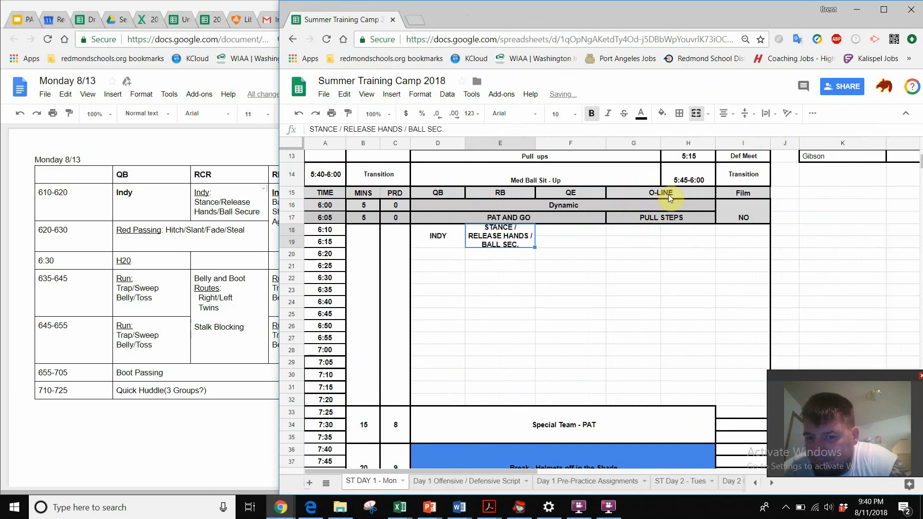
click(522, 268)
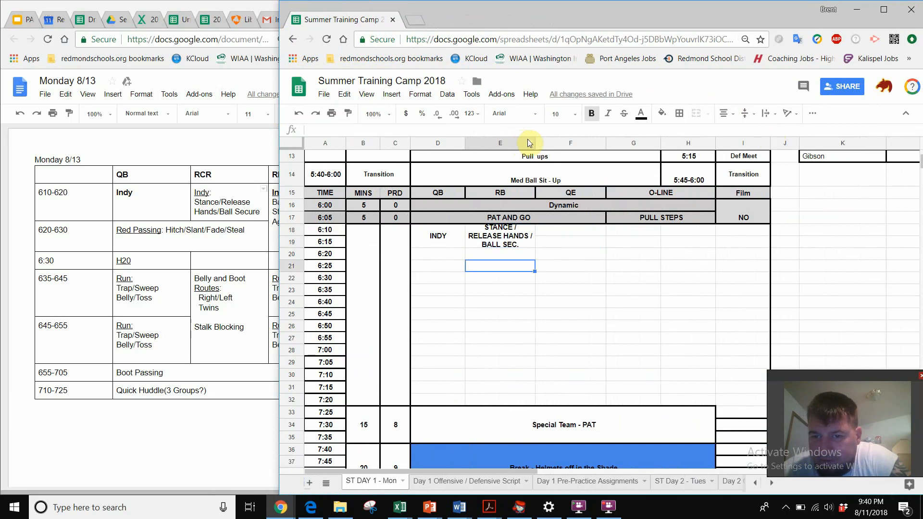
drag(534, 142, 542, 143)
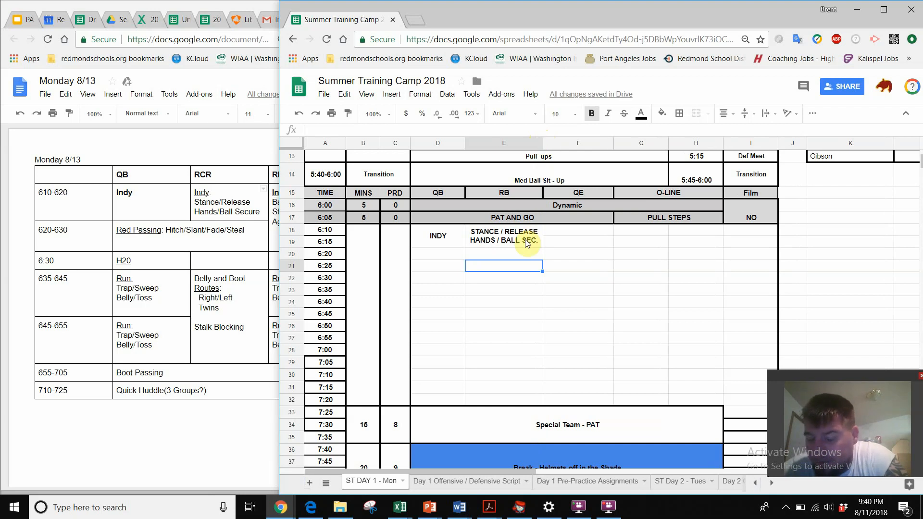
click(559, 230)
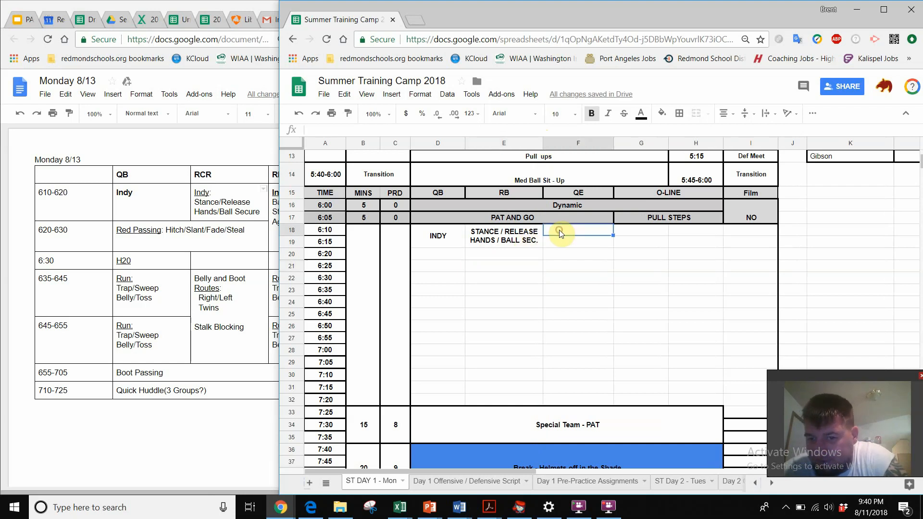
key(Down)
key(Up)
key(Down)
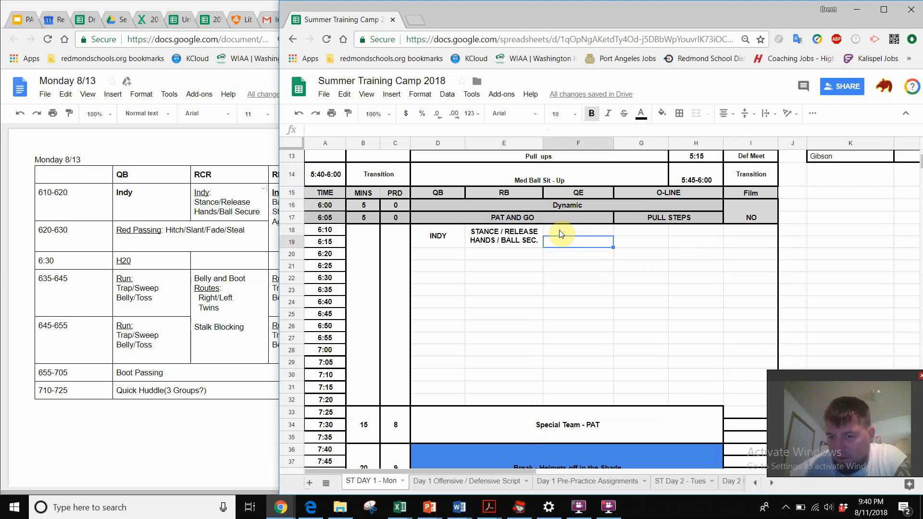
key(Up)
key(Left)
key(Right)
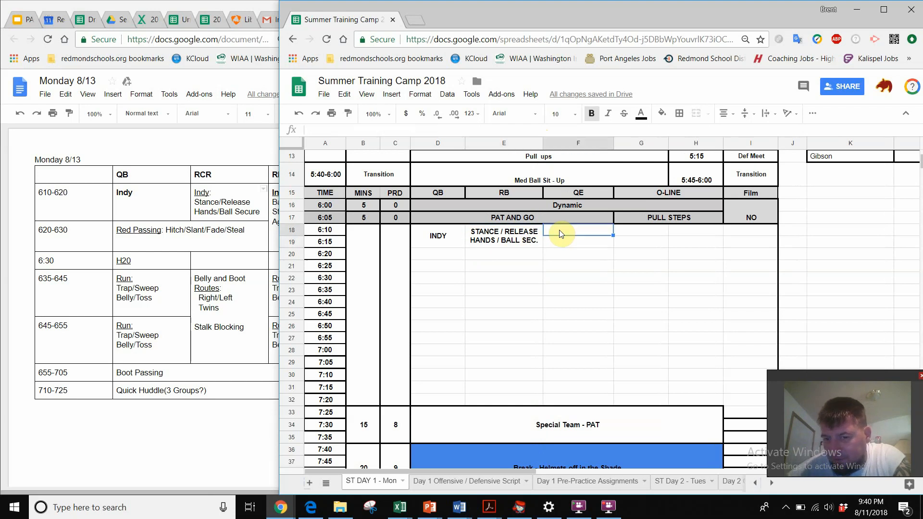
click(517, 238)
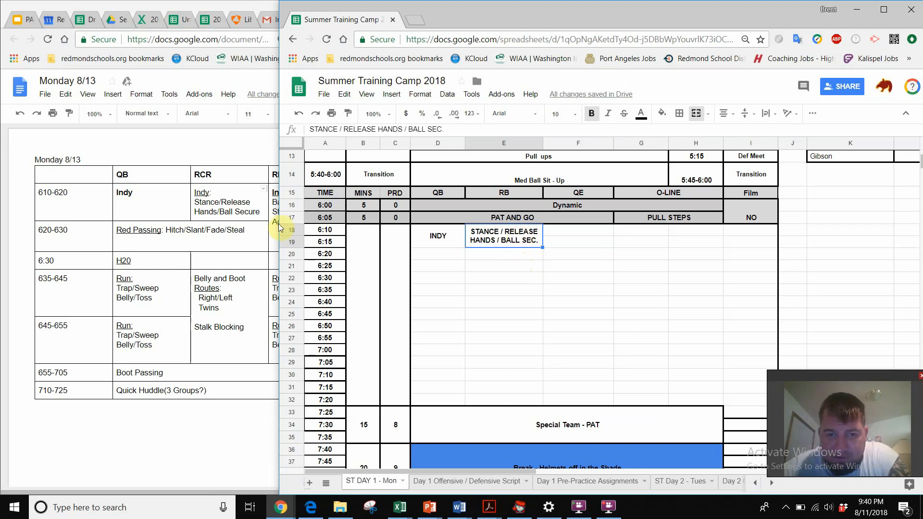
Change the RB column header to RCR and the QE column header to RB
drag(277, 178, 356, 179)
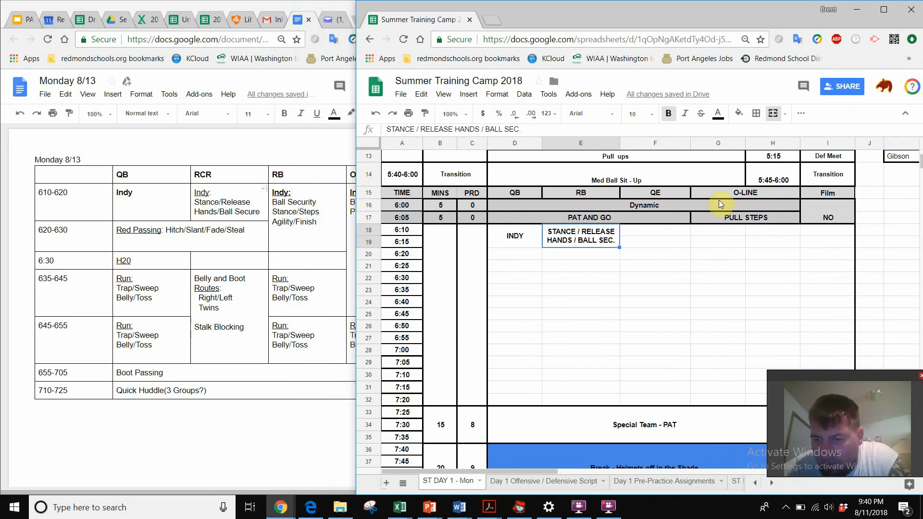
click(601, 199)
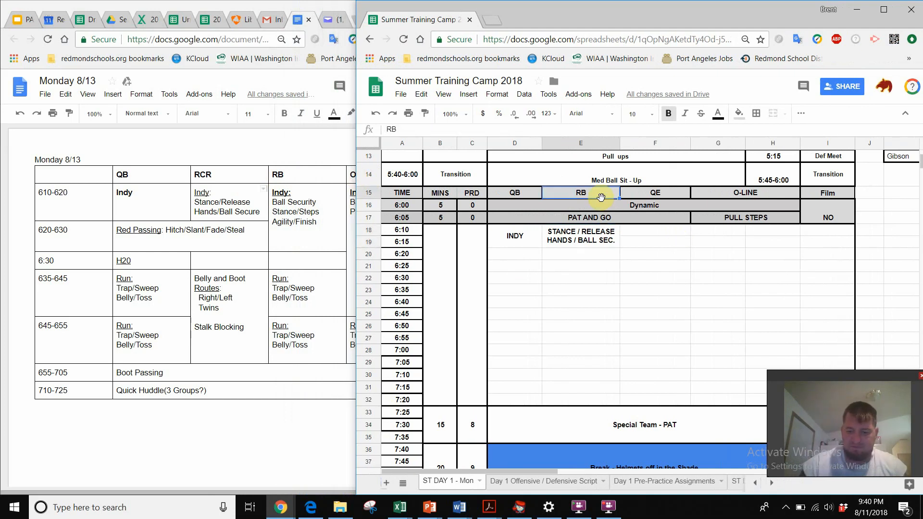
text(rcr)
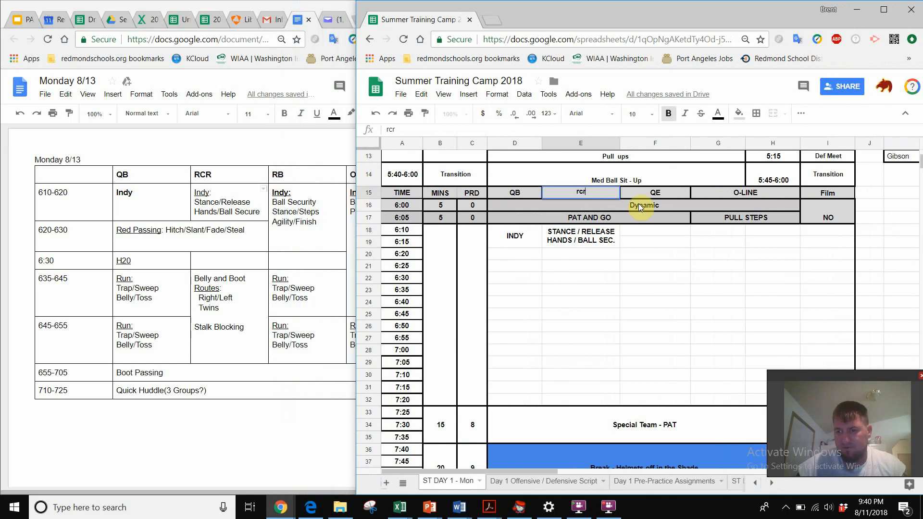
key(BackSpace)
key(BackSpace)
key(BackSpace)
text(R)
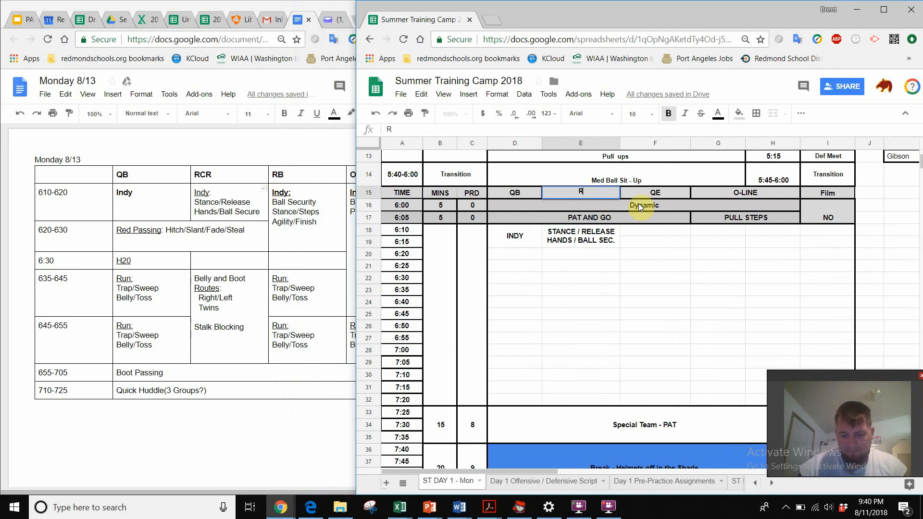
text(CR)
click(642, 194)
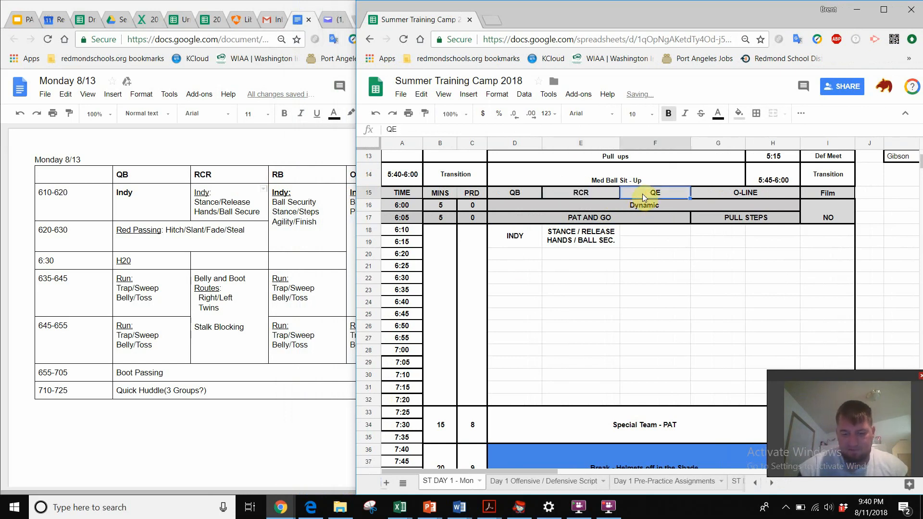
text(RB)
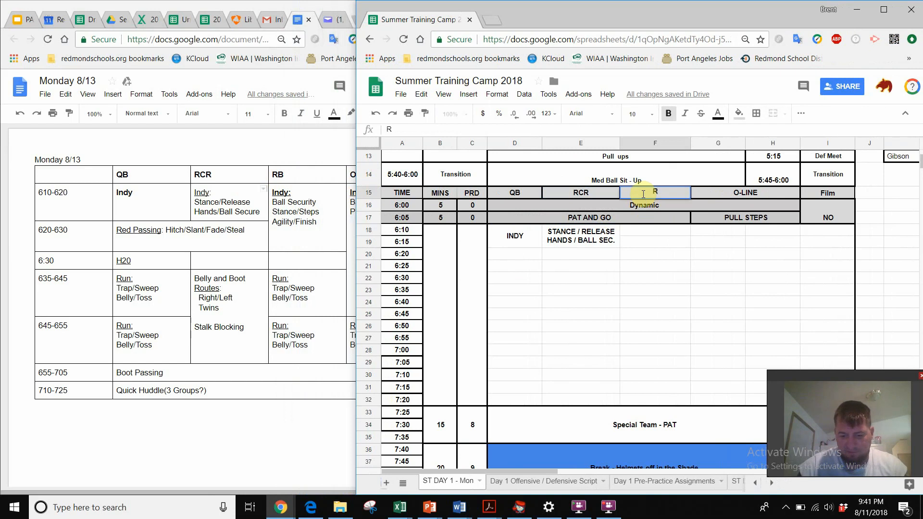
Merge the 6:10 to 6:25 cells in the RB column beside the RCR column
click(653, 229)
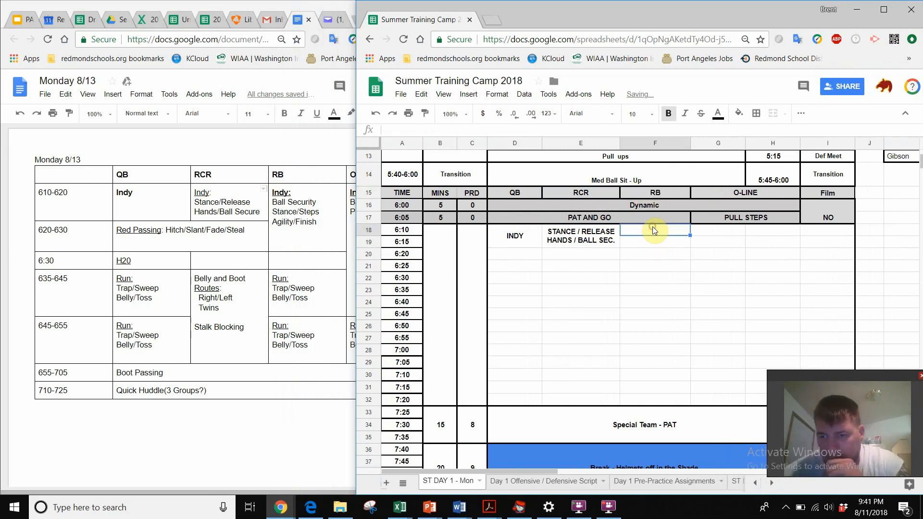
drag(652, 229, 658, 266)
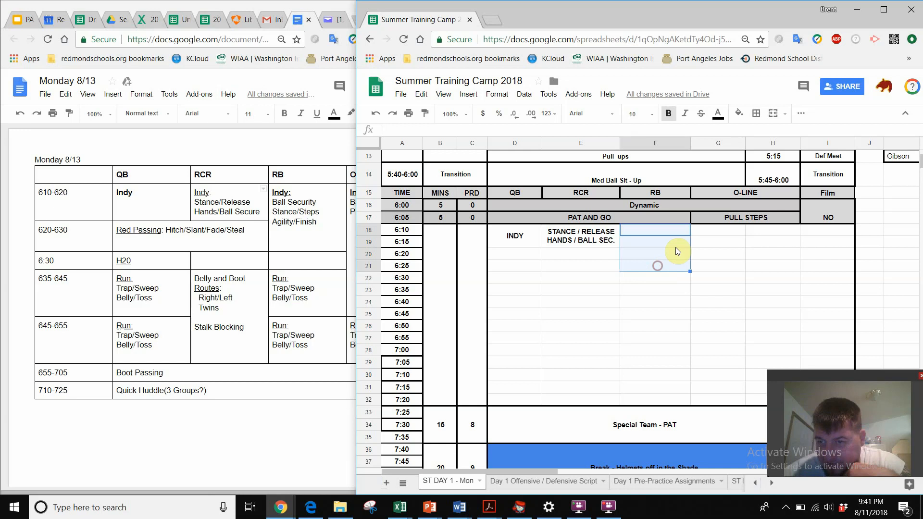
click(771, 119)
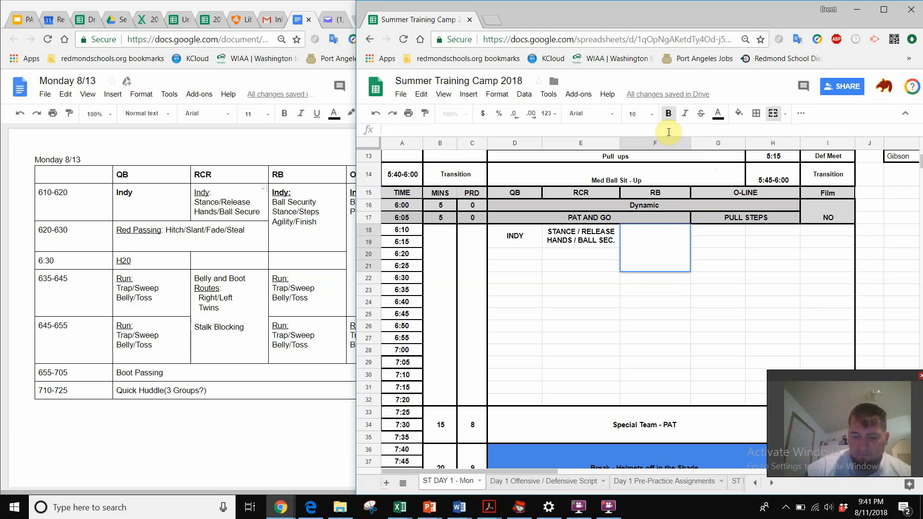
Enter BALL SEC. STANCE / STEPS / AGILITY / FINISH in the merged RB cell for 6:10 to 6:25
text(BALL)
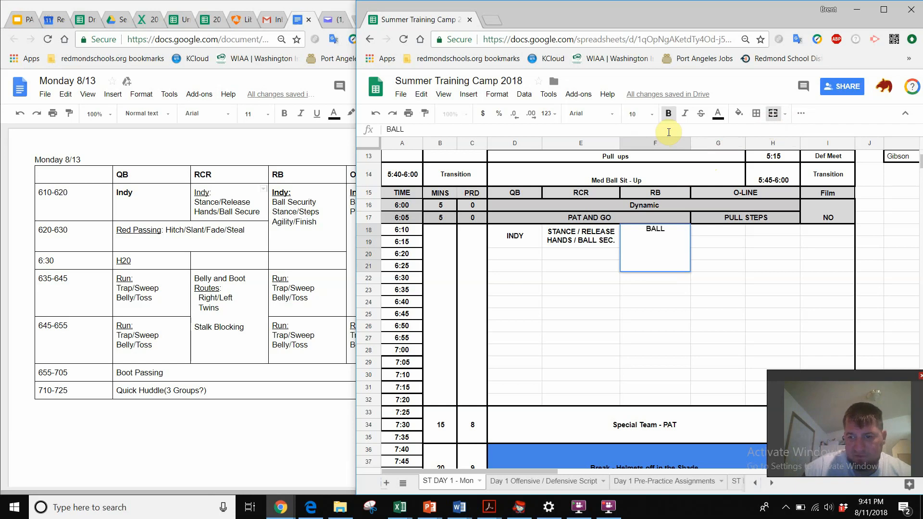
text( SEC.)
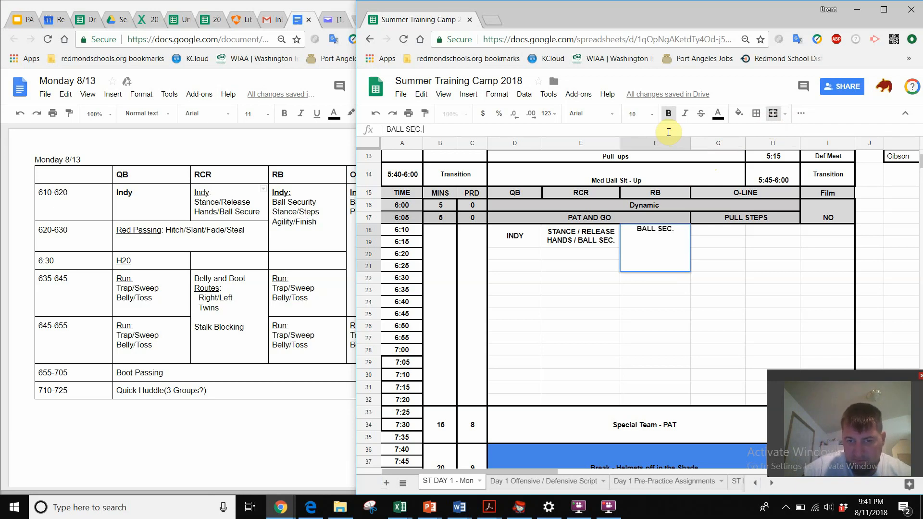
text( STANCE)
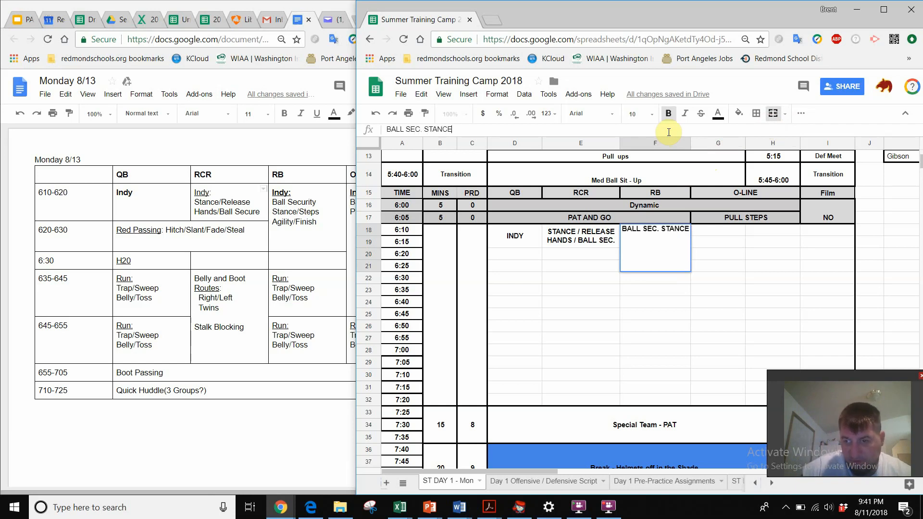
text( / STE)
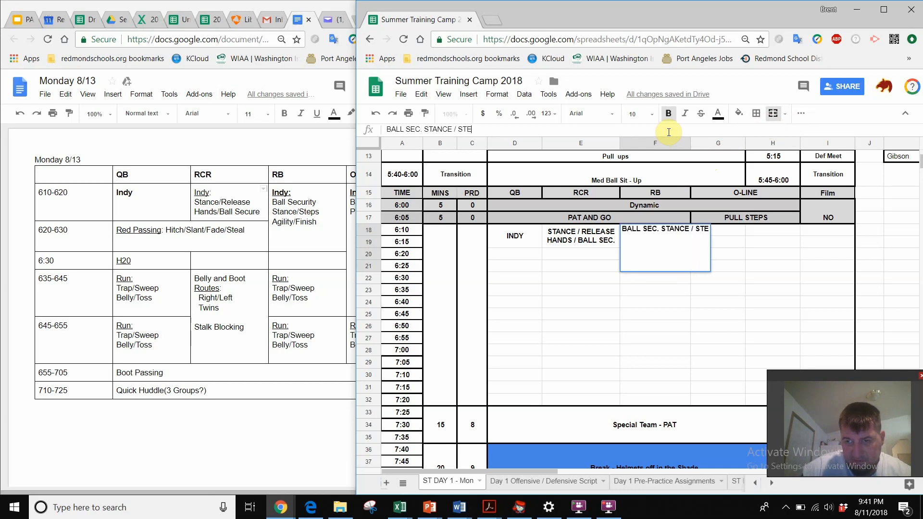
text(PS )
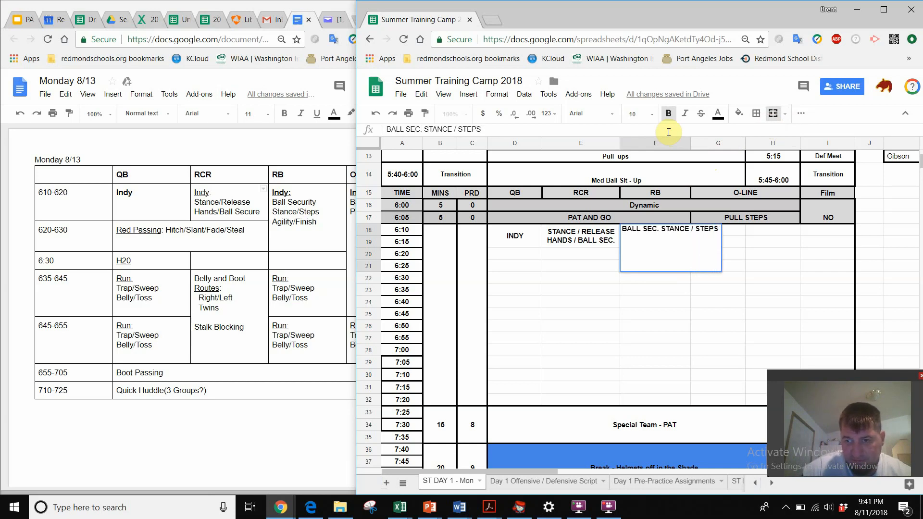
text(/)
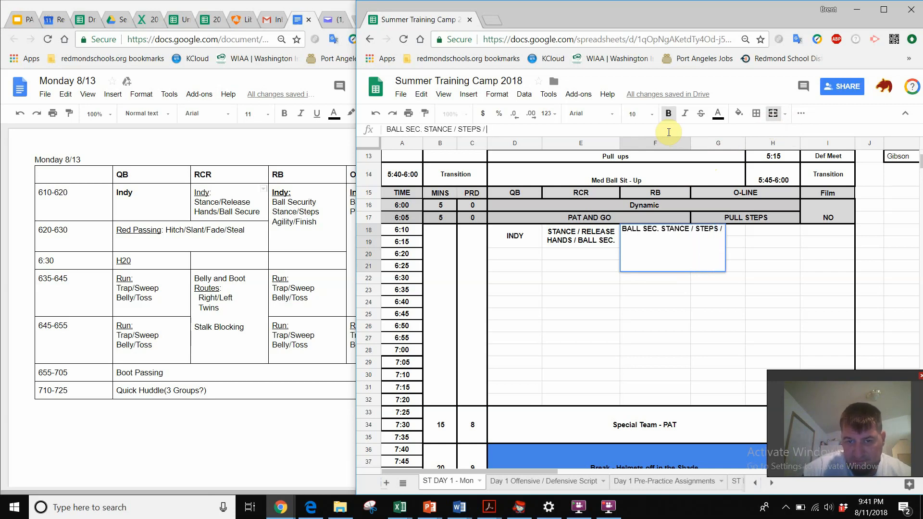
text( AGILITY)
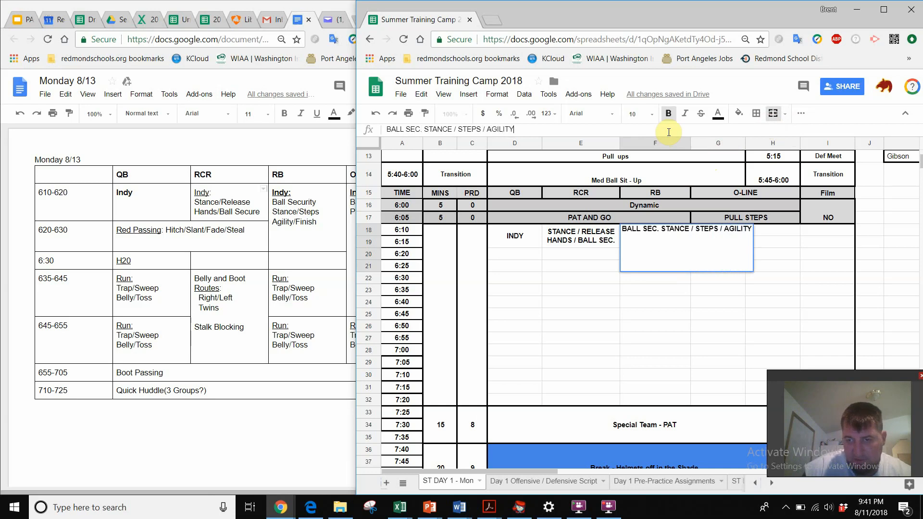
text( / FINISH)
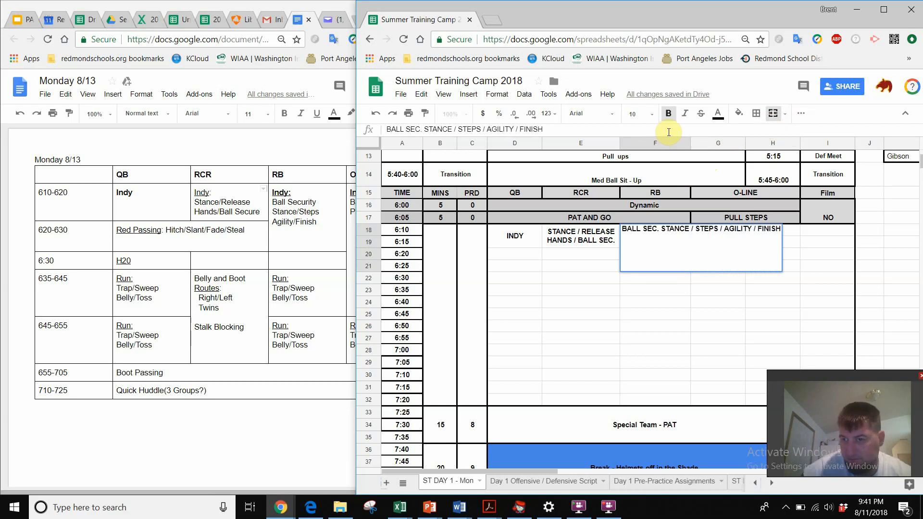
click(741, 301)
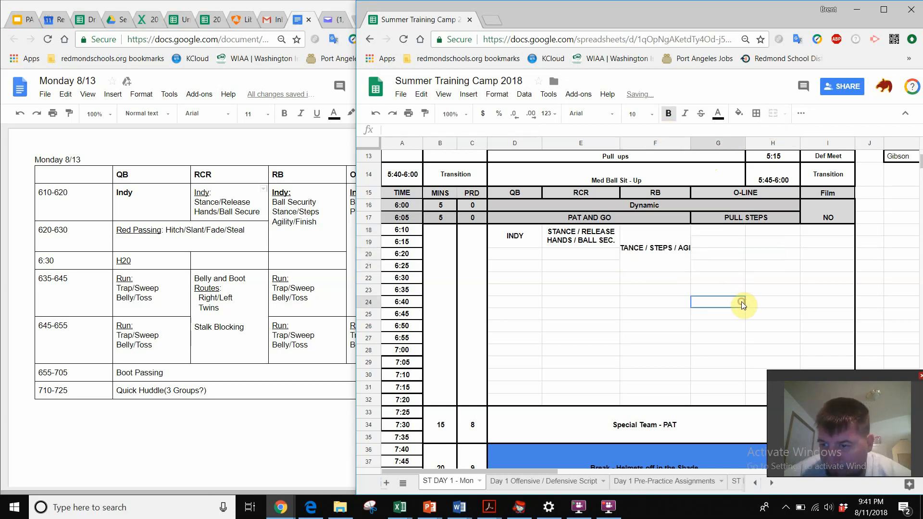
Wrap the text in the merged RB cell for 6:10 to 6:25
click(674, 230)
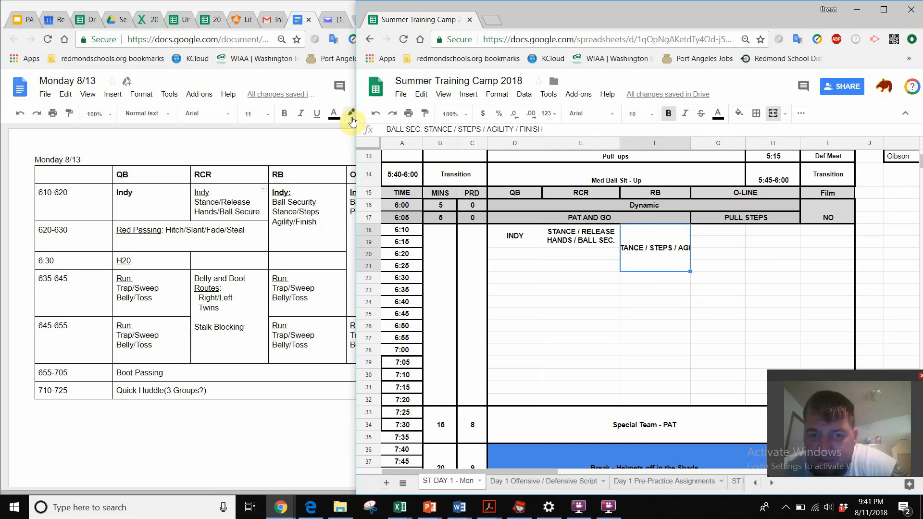
drag(354, 120, 329, 120)
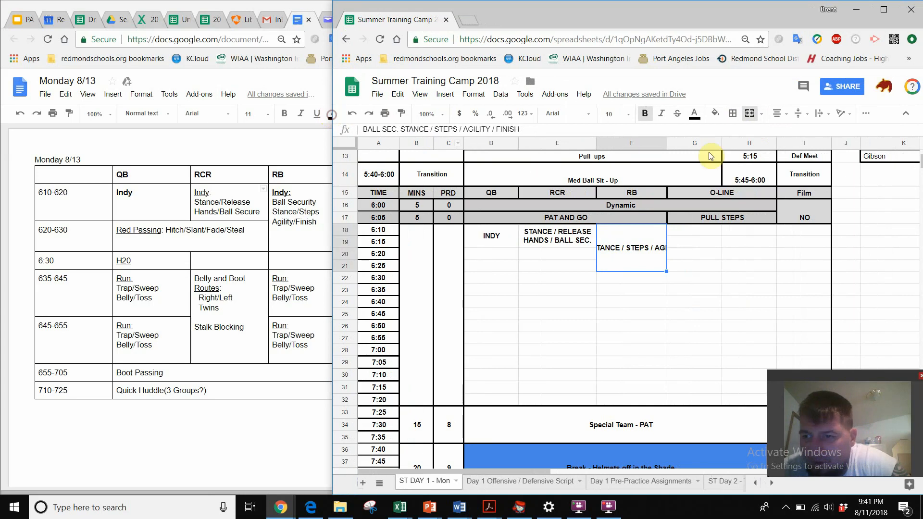
click(820, 113)
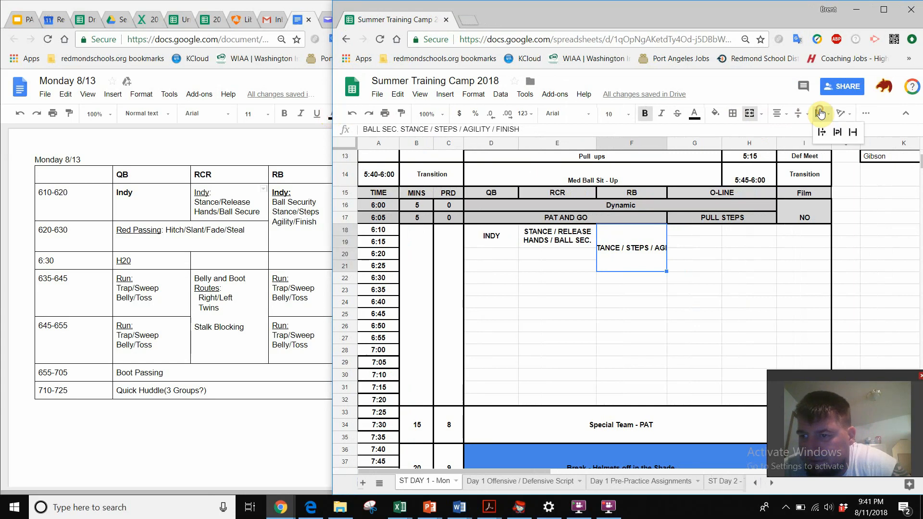
click(841, 133)
click(728, 254)
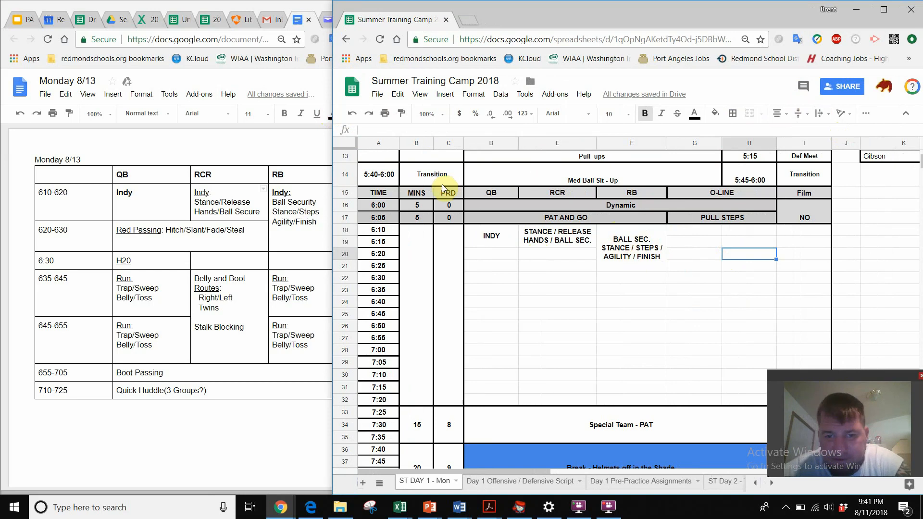
Check the O-line column of the Monday 8/13 plan against the schedule's time slots
drag(332, 162, 383, 172)
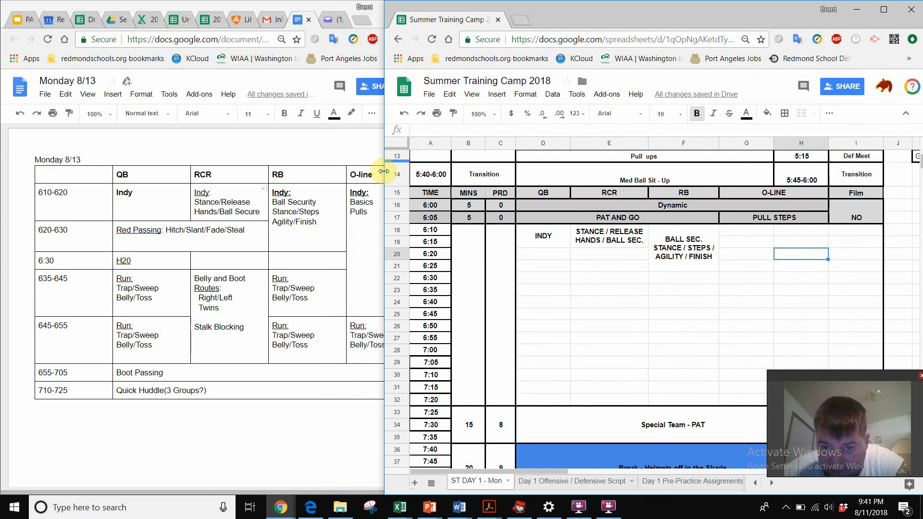
click(438, 233)
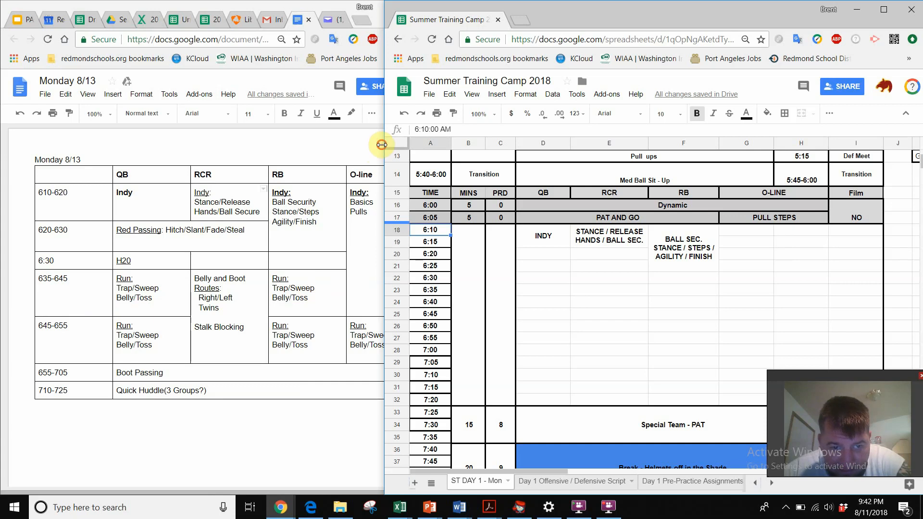
drag(383, 145, 347, 147)
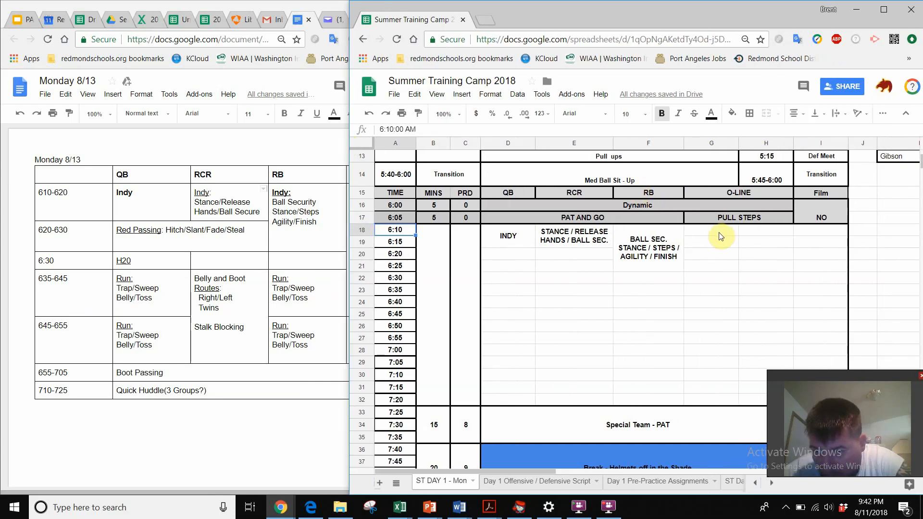
Merge the O-LINE cells from 6:10 to 6:40 and start their entry with BLOCK ON BOARDS /
drag(716, 231, 752, 306)
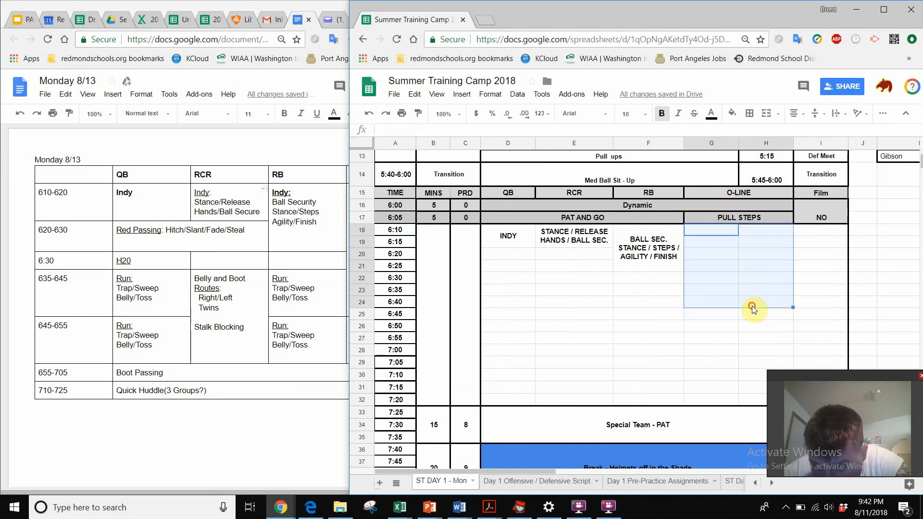
click(769, 116)
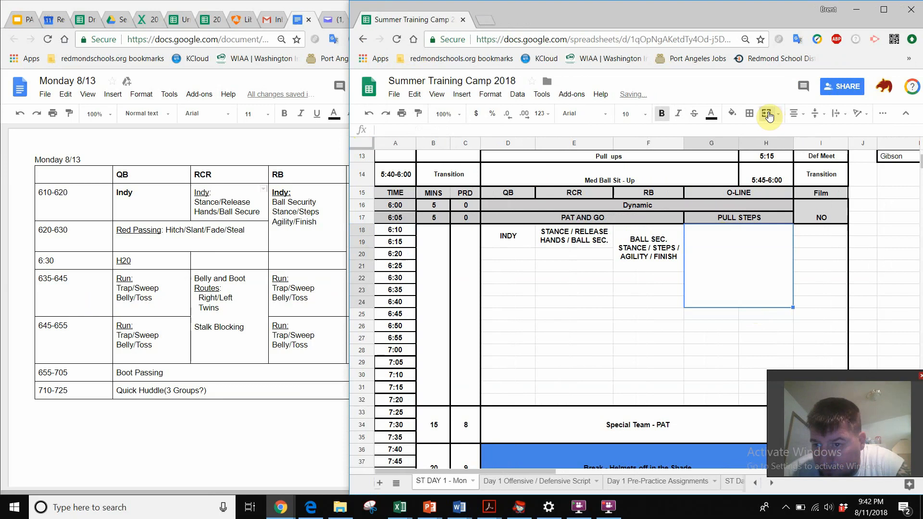
click(733, 130)
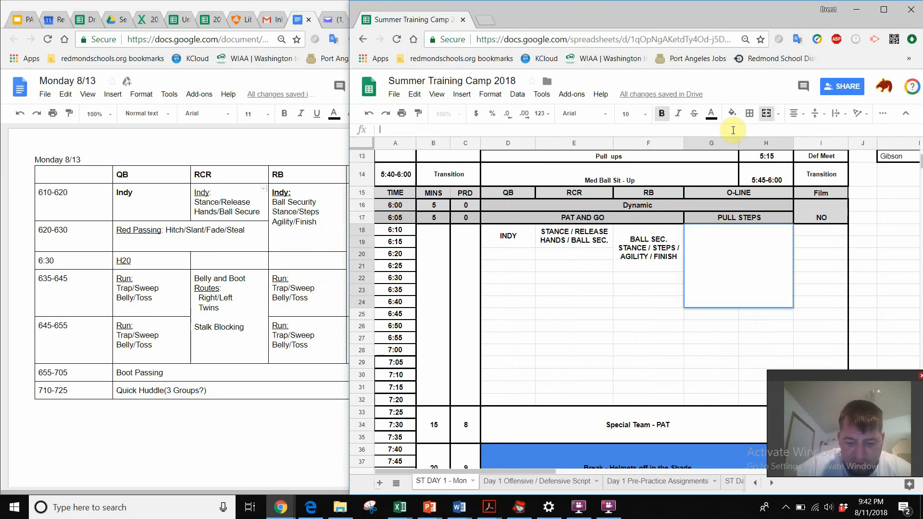
text(BLOCK O)
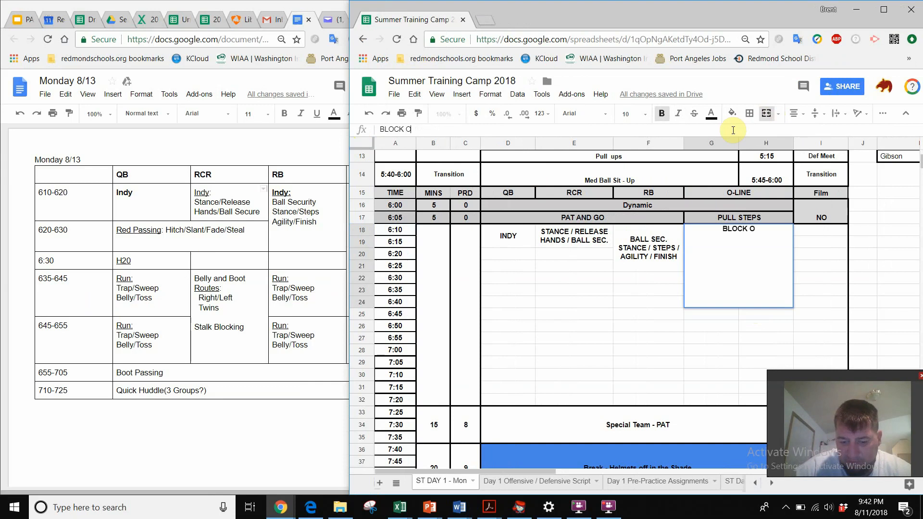
text(N BOARDS)
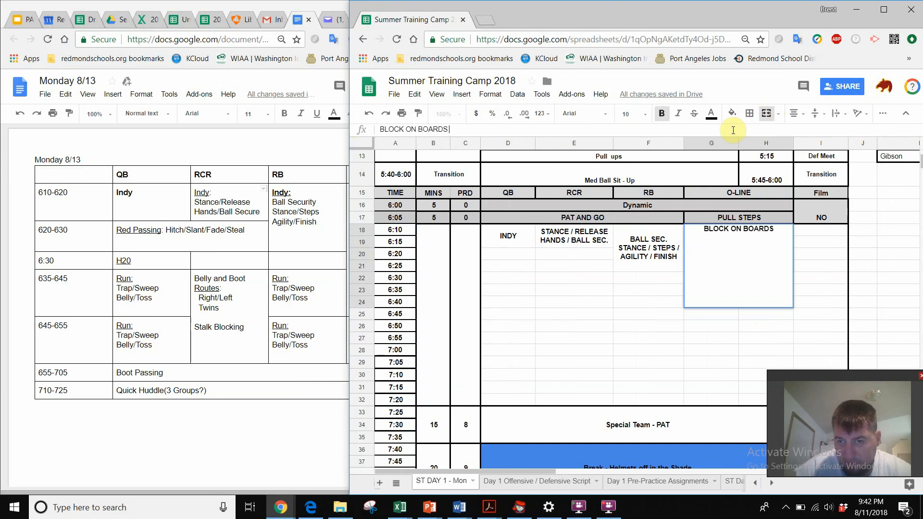
text( / P)
key(BackSpace)
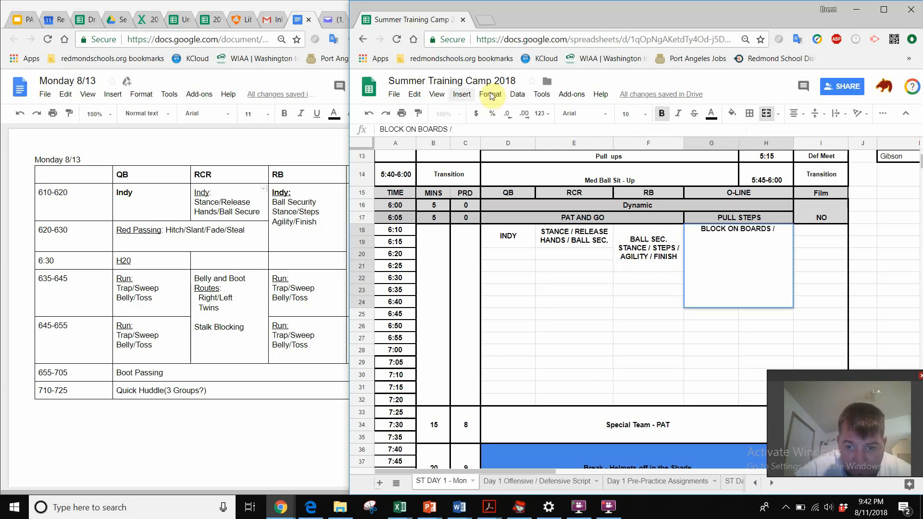
Complete the merged O-LINE entry with MIRROR SLIDE DRILL / RED PASS PRO after BLOCK ON BOARDS /
drag(353, 151, 372, 159)
text(MIRRO)
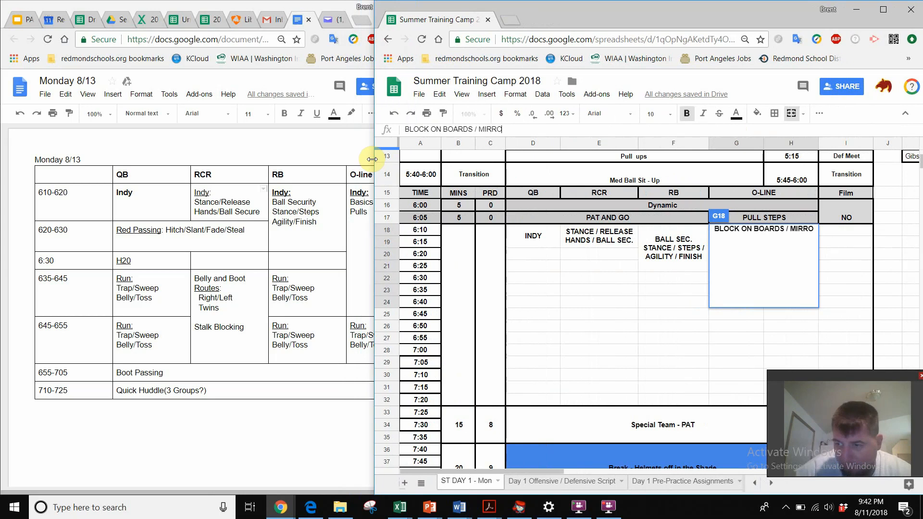
text(R SLID)
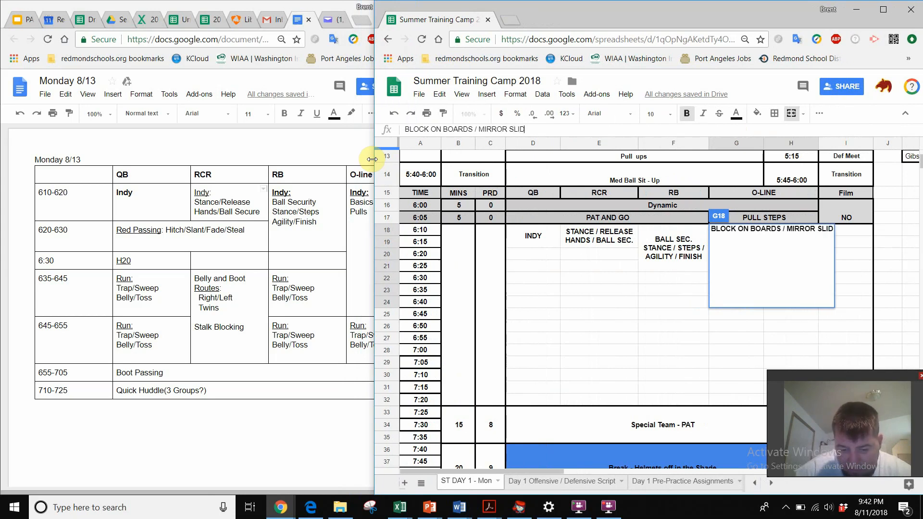
text(E DRILL)
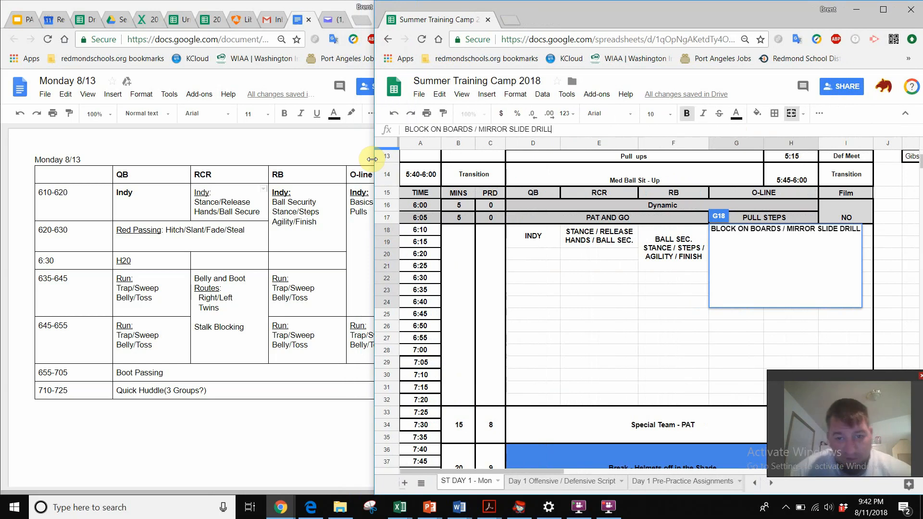
text(/ )
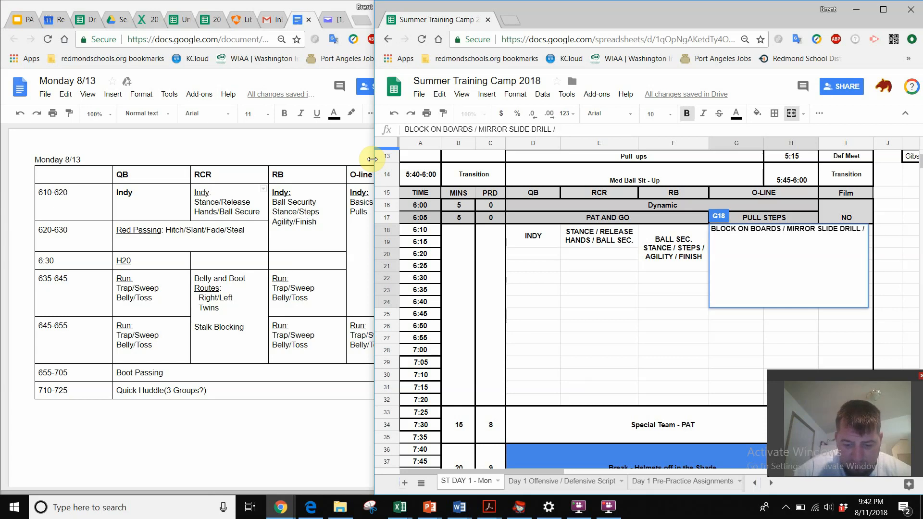
text(RED PAS)
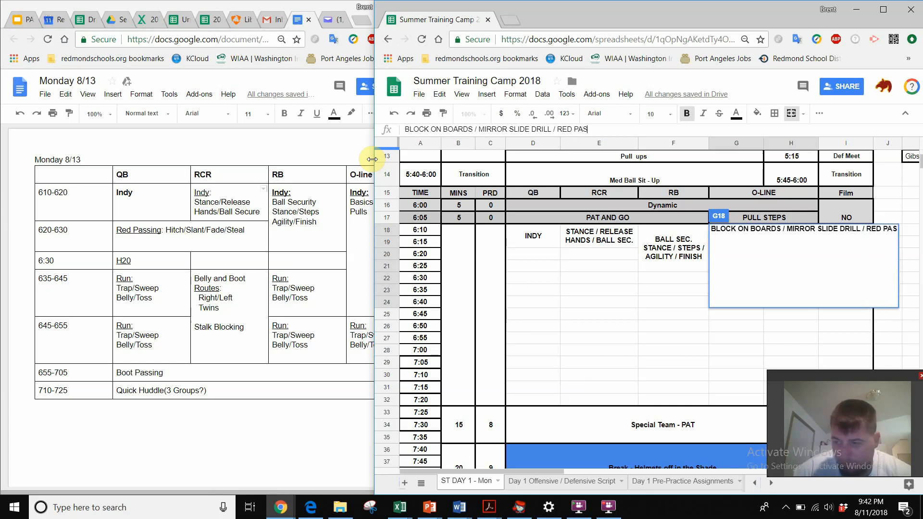
text(SING)
key(BackSpace)
key(BackSpace)
key(BackSpace)
key(BackSpace)
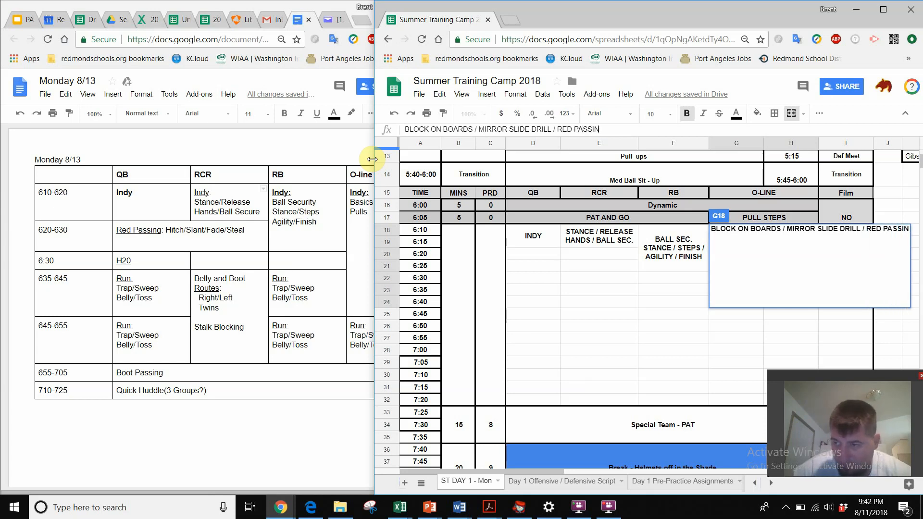
text(S PRO)
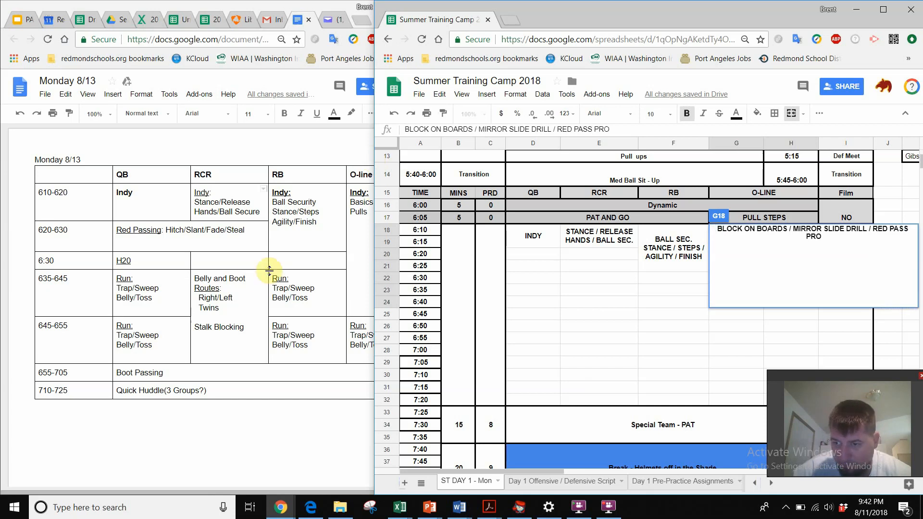
click(592, 303)
Wrap the text in the merged O-LINE cell that starts at 6:10
click(740, 240)
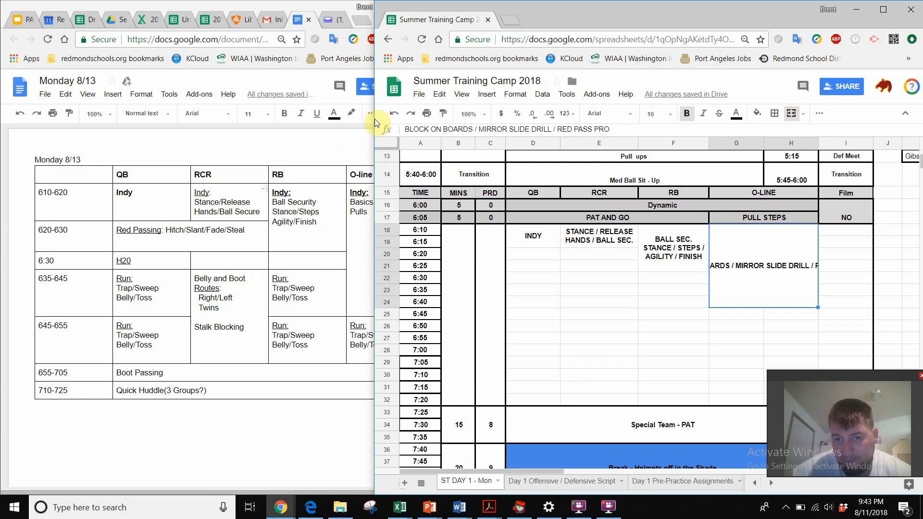
drag(374, 119, 317, 119)
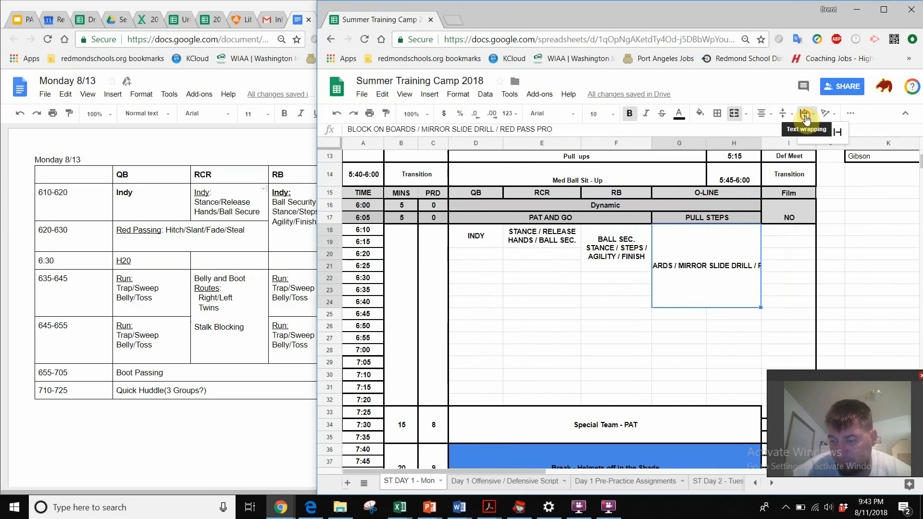
click(809, 114)
click(821, 131)
click(560, 303)
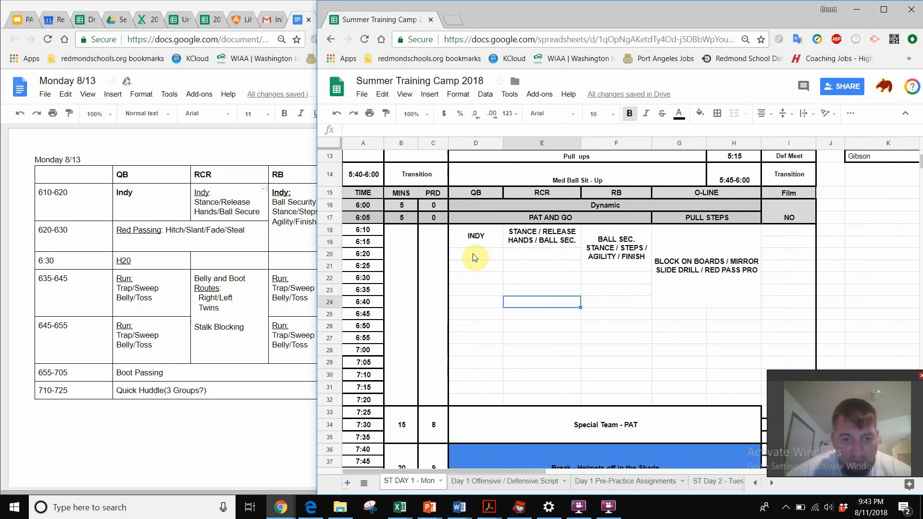
Merge the QB and RCR cells for 6:20 to 6:25 and enter RED PASSING : HITCH / SLANT / FADE / STEAL
drag(472, 253, 509, 266)
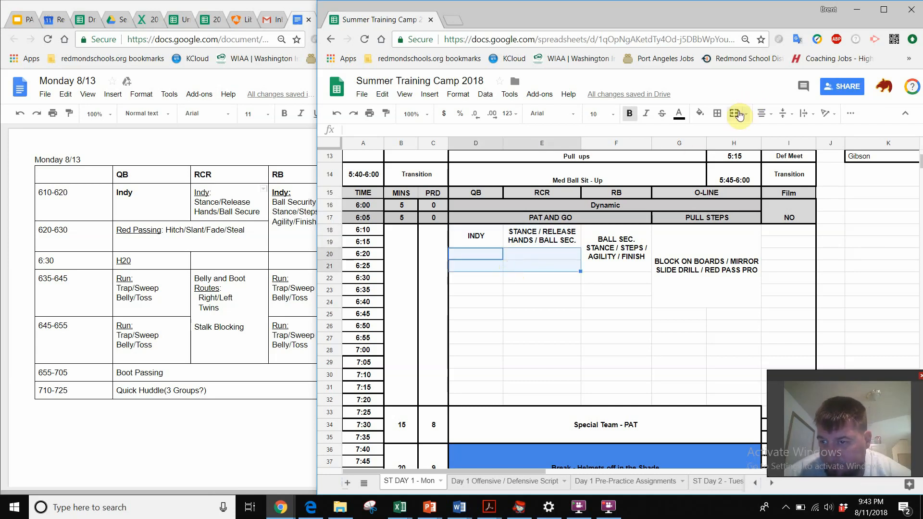
click(734, 113)
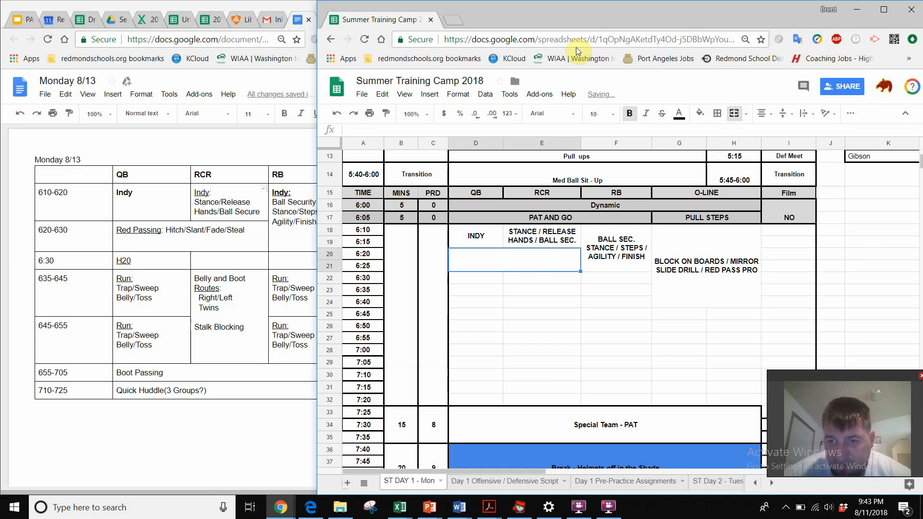
text(RE)
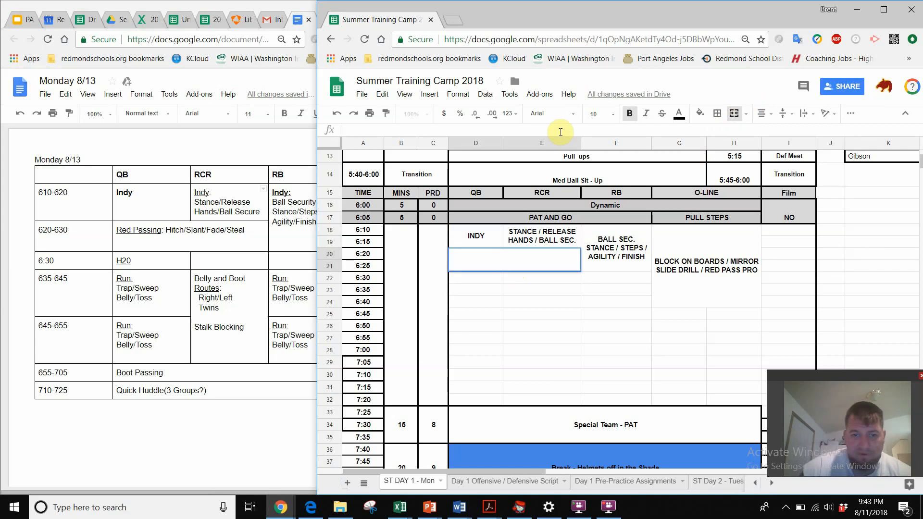
text(D PASSDI)
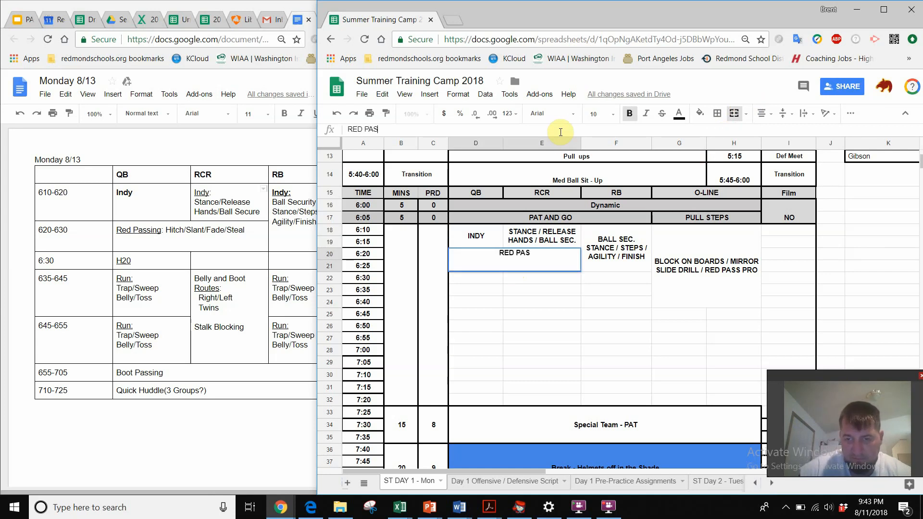
key(BackSpace)
key(BackSpace)
text(ING)
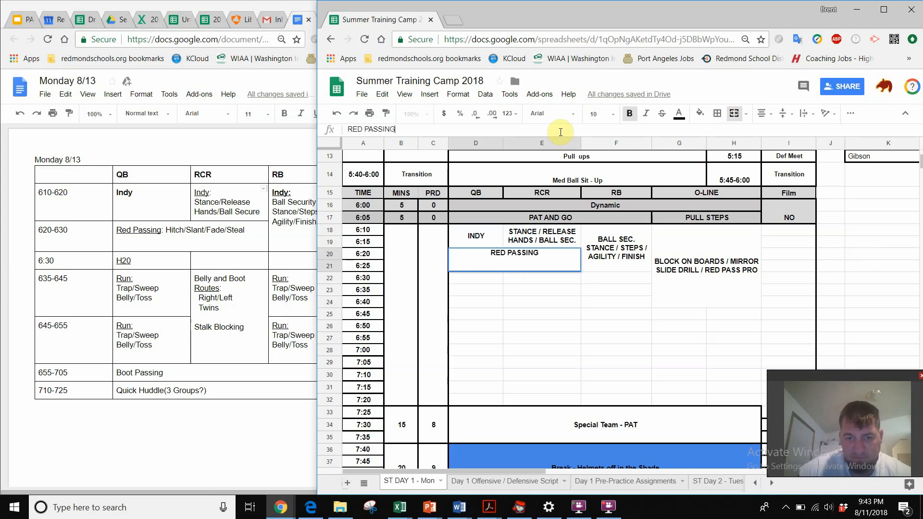
text( : HIT)
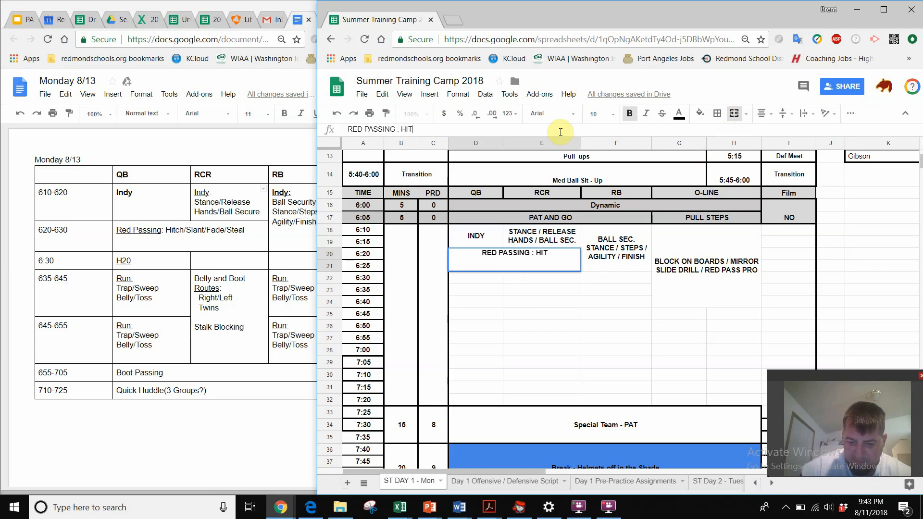
text(CH / SLANT)
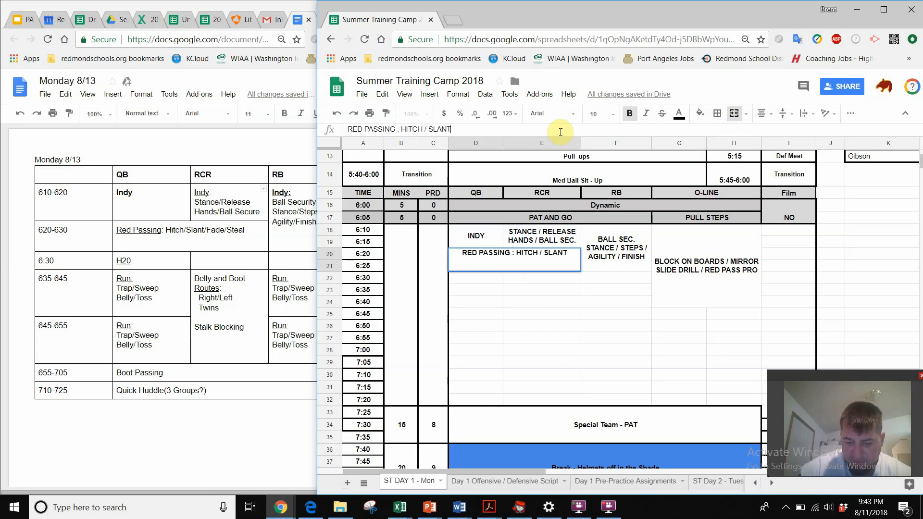
text( / FA)
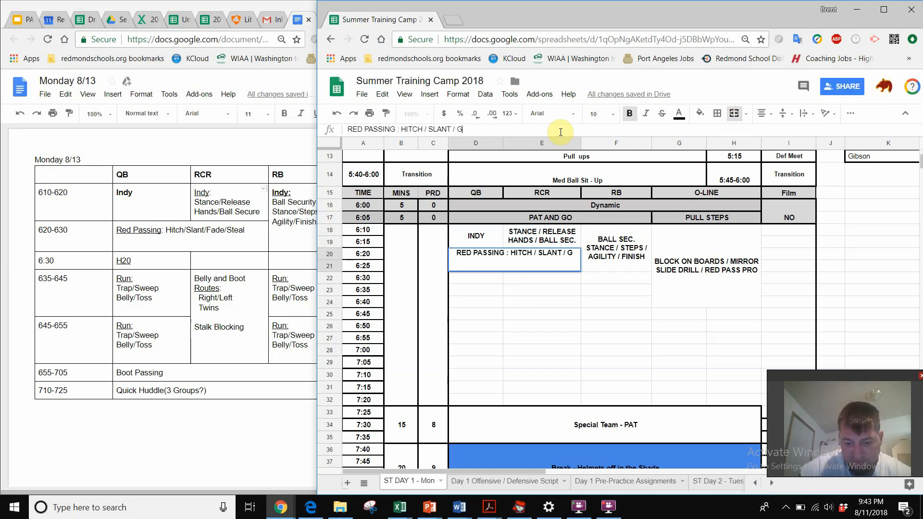
text(DE / STEAL)
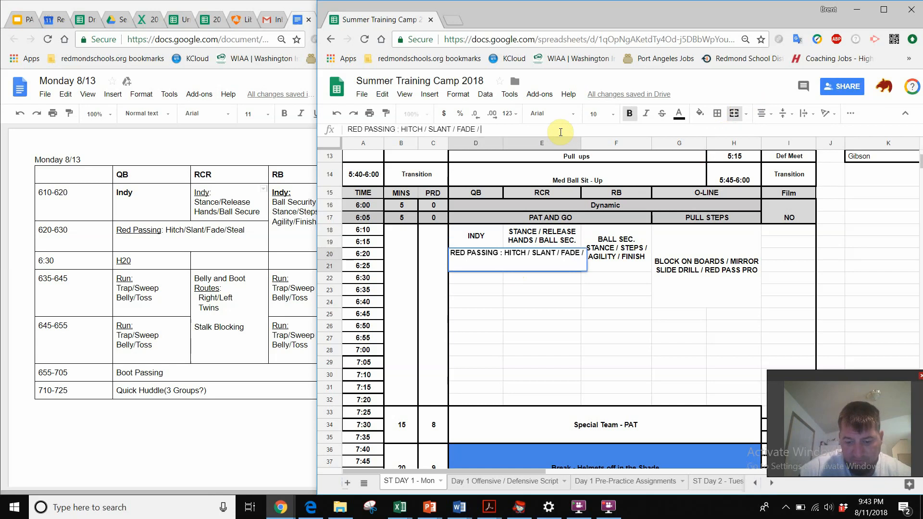
click(536, 343)
Wrap the text in the merged RED PASSING cell
click(534, 263)
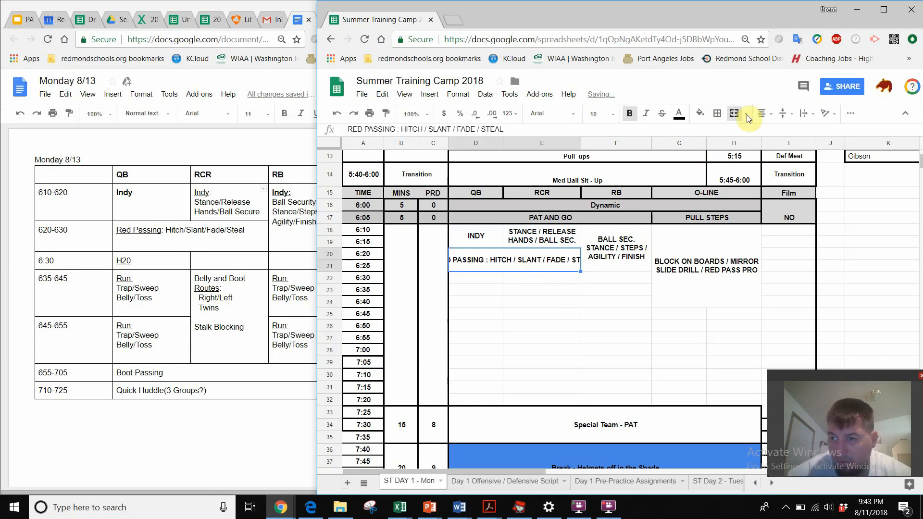
click(804, 115)
click(821, 133)
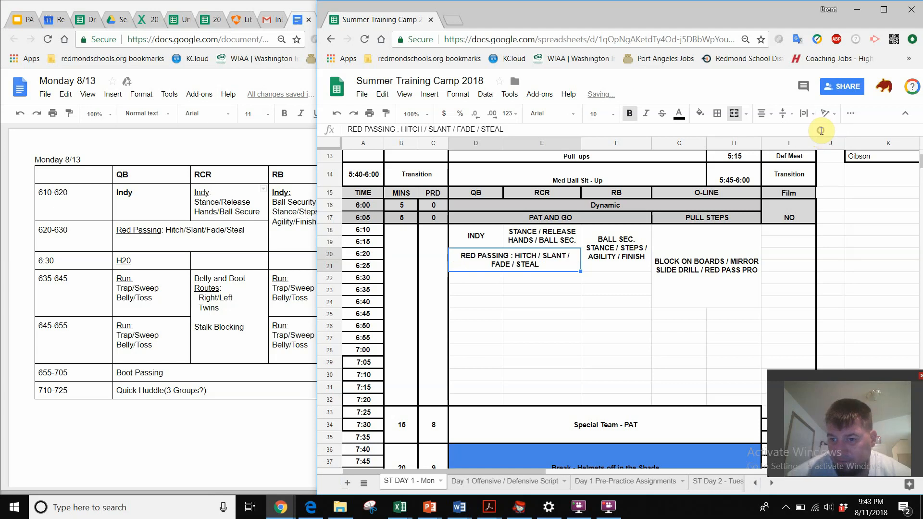
click(599, 279)
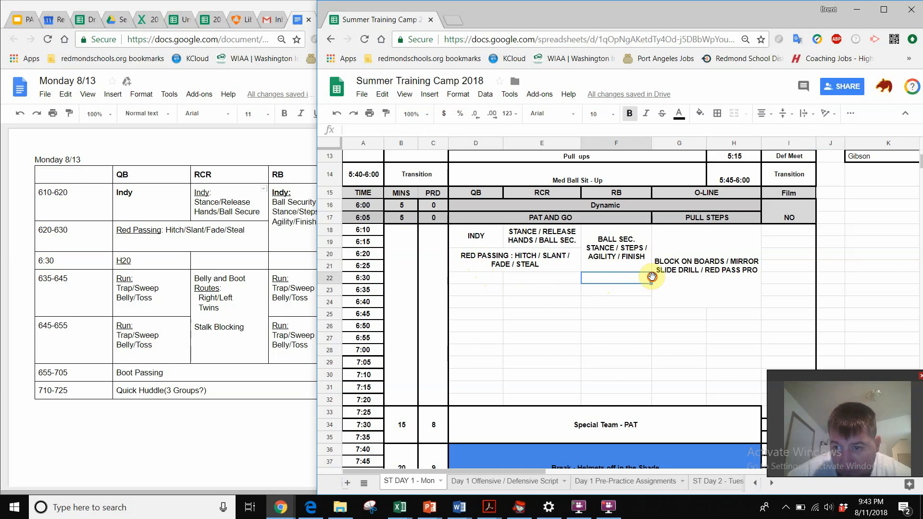
Unmerge the O-LINE drill block and merge it again over 6:10 to 6:25 only
click(688, 288)
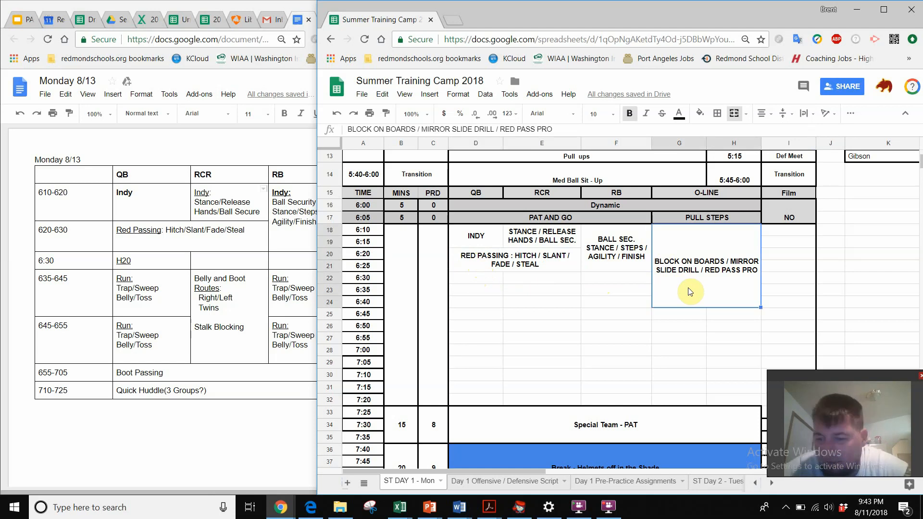
click(735, 119)
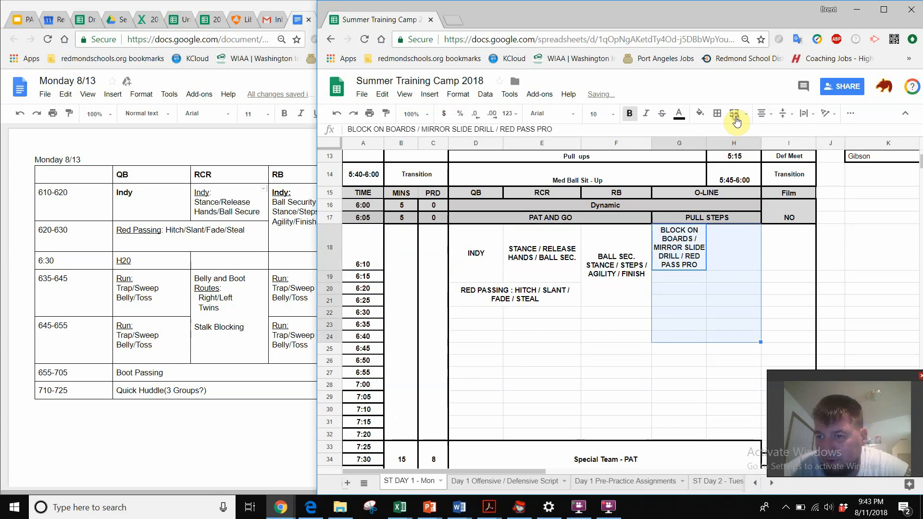
click(685, 317)
drag(692, 264, 730, 303)
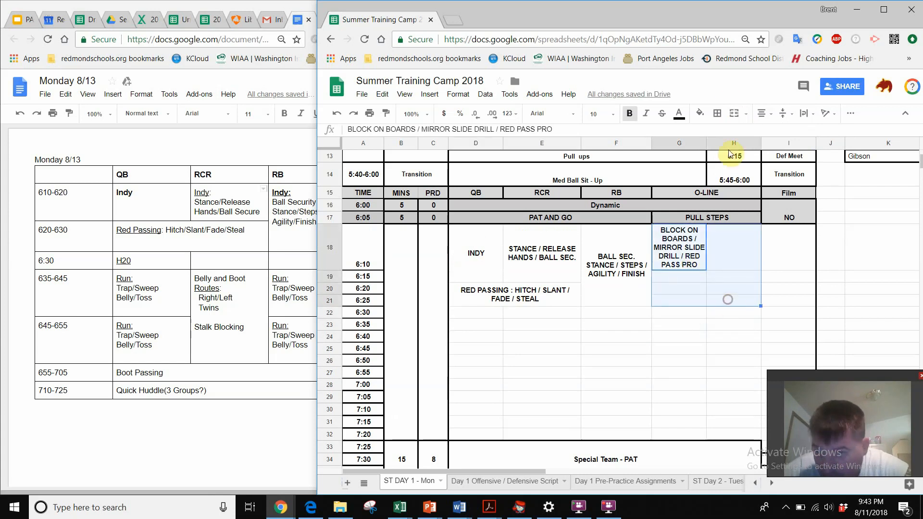
click(733, 116)
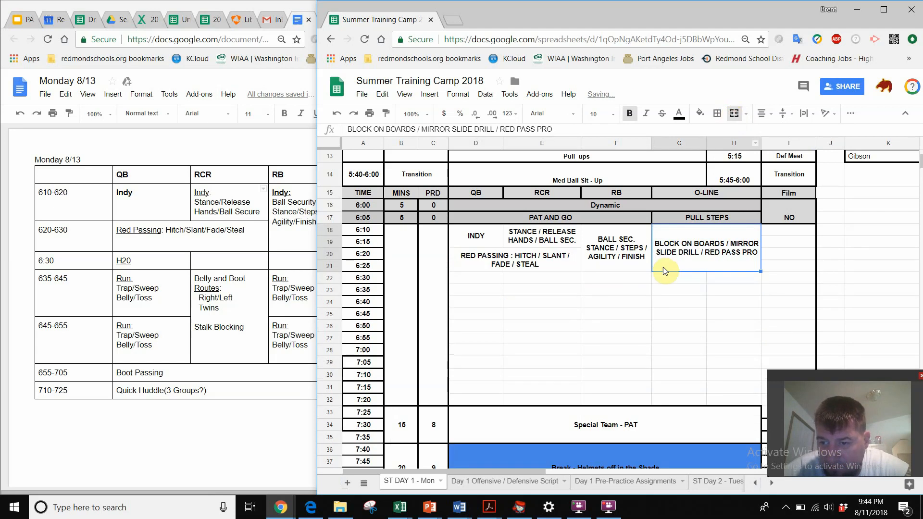
Merge the 6:30 row from QB through O-LINE into one cell and enter TEAM WATER
drag(492, 276, 738, 279)
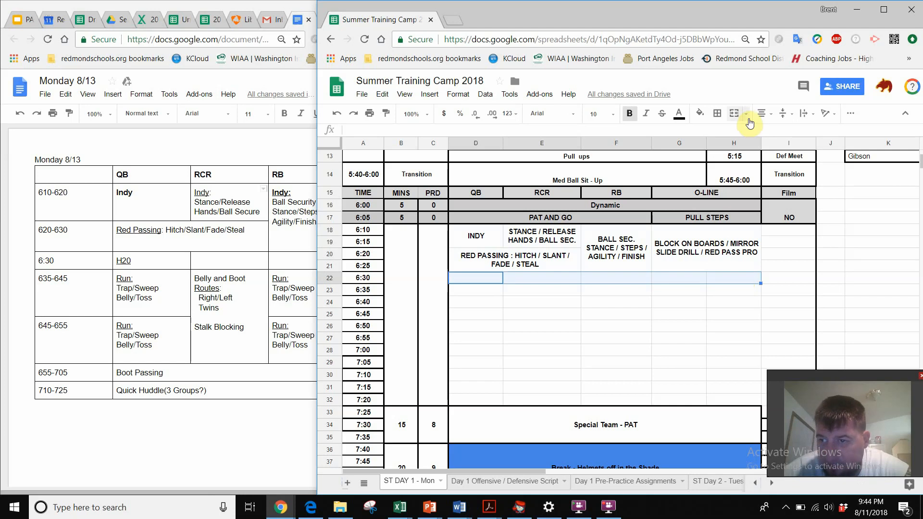
click(734, 115)
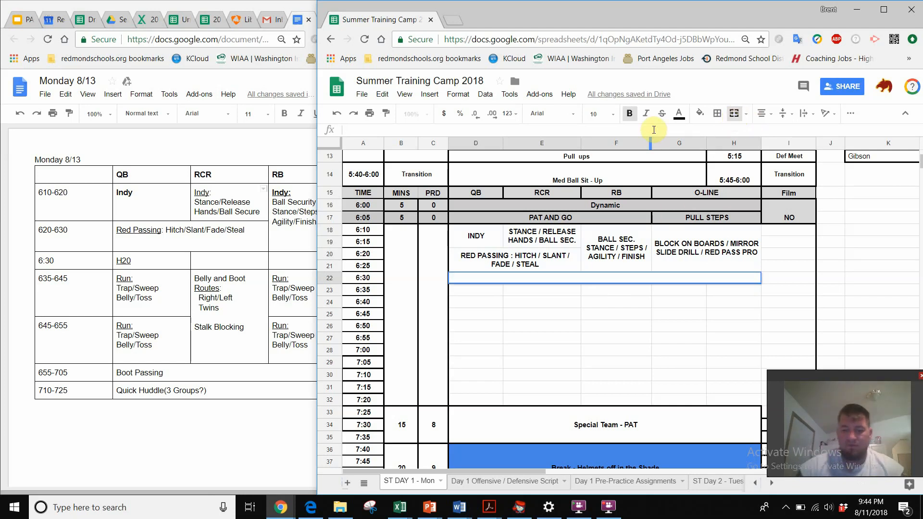
text(TEAM WATER)
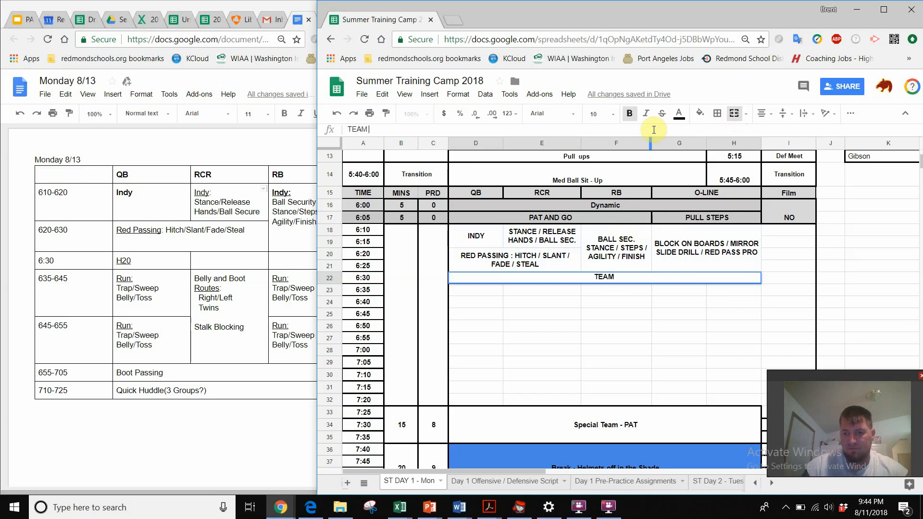
click(561, 320)
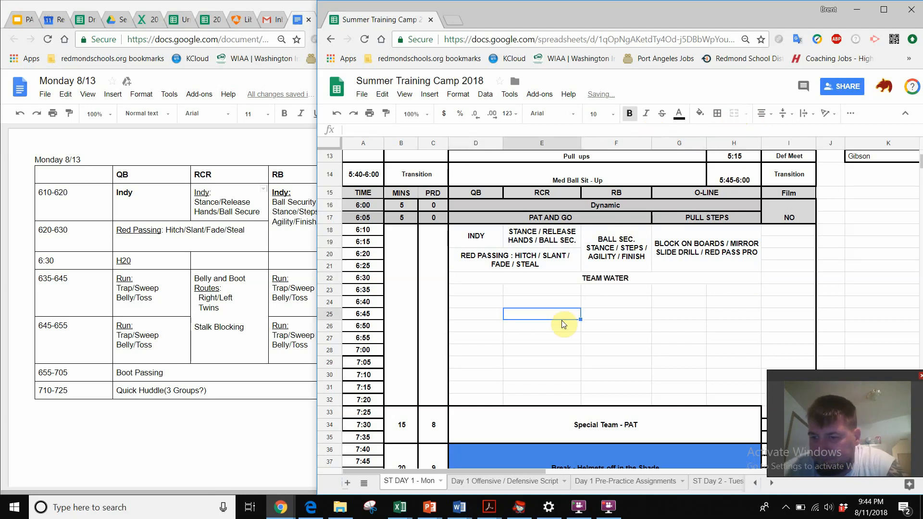
Remove RED PASS PRO and its preceding slash from the O-LINE drill text in the 6:10 to 6:25 block
click(702, 260)
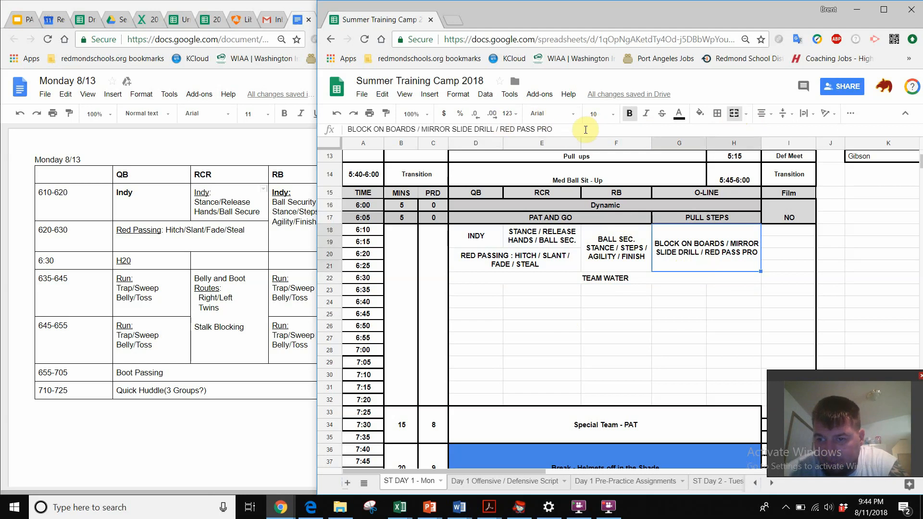
drag(555, 129, 496, 135)
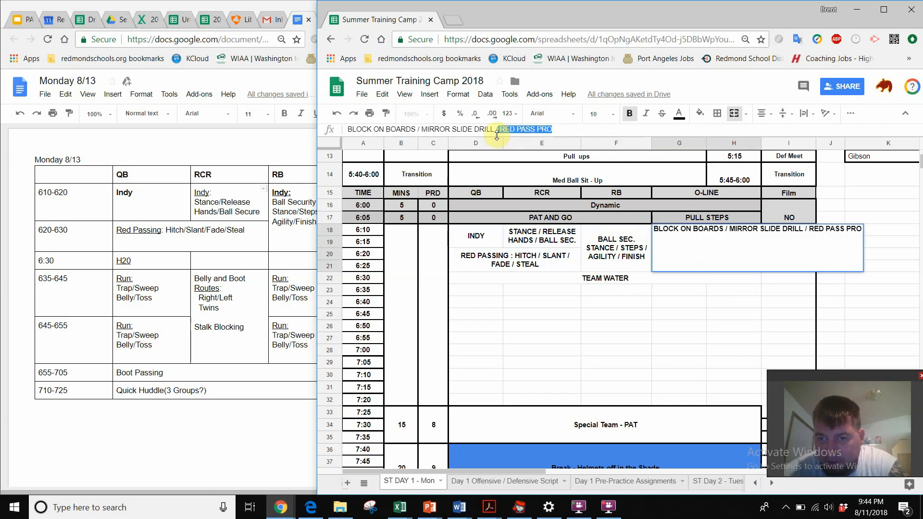
key(BackSpace)
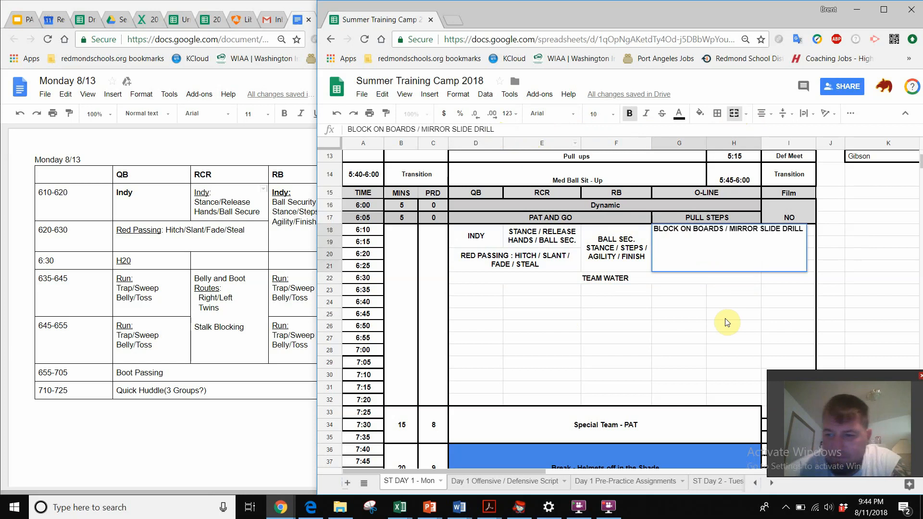
click(704, 314)
Merge the O-LINE cells for 6:35 to 6:40 and enter RED PASSING
drag(689, 293, 721, 304)
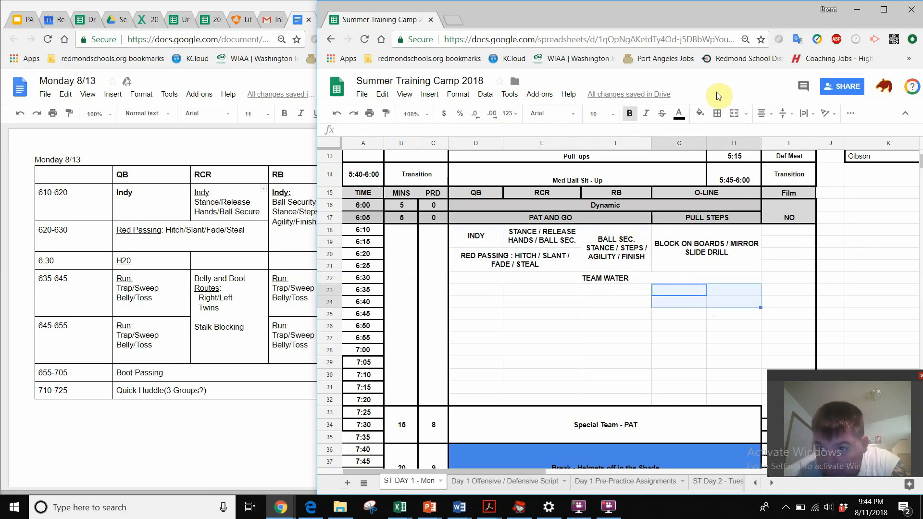
click(734, 113)
click(721, 130)
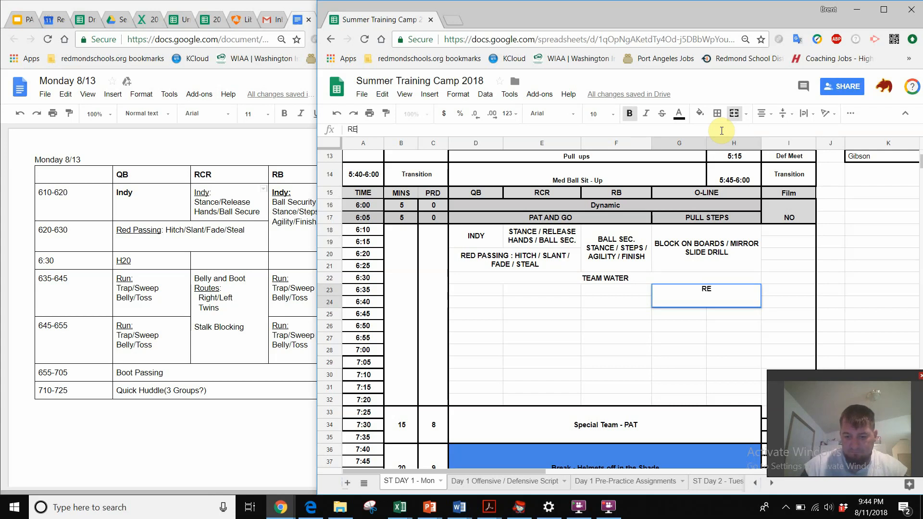
text(RE PA)
key(BackSpace)
key(BackSpace)
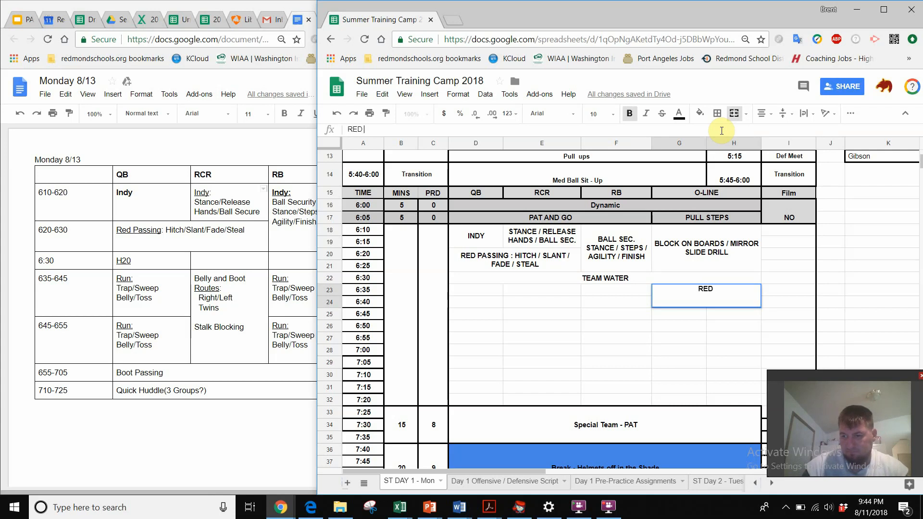
text(PASSING)
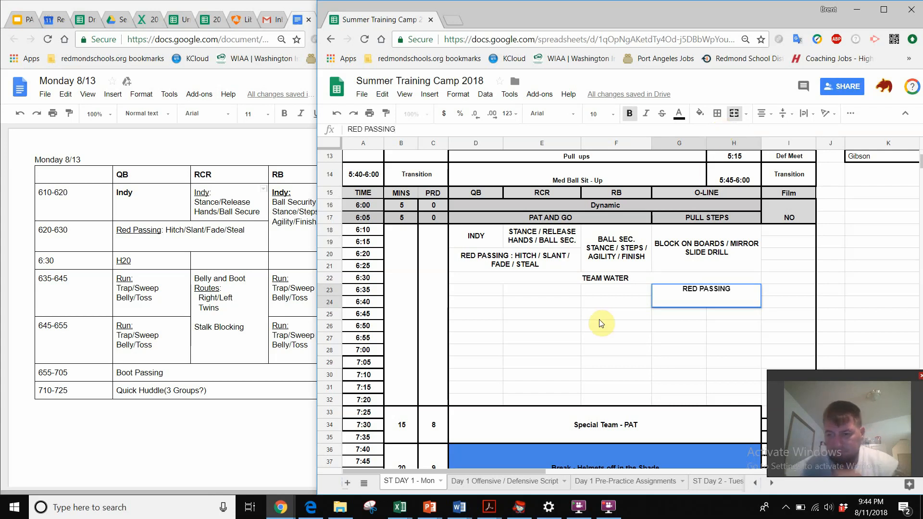
click(599, 318)
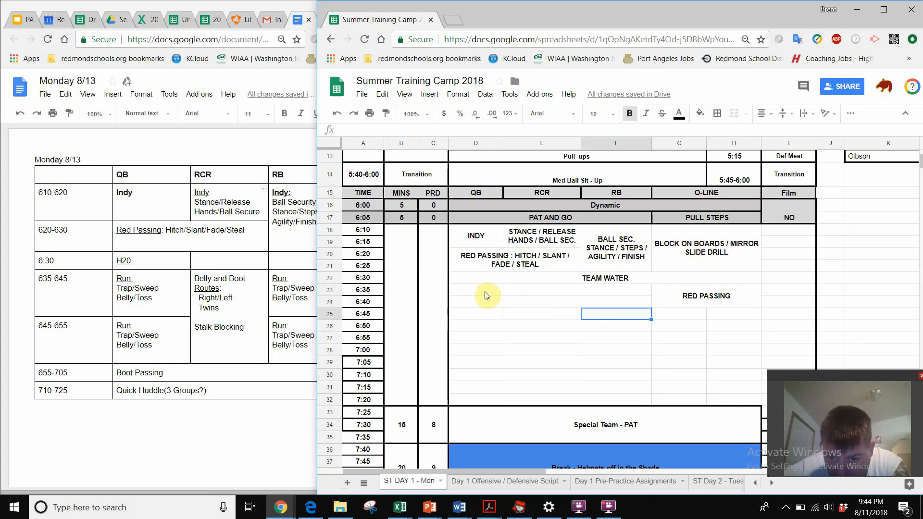
Merge the QB cells into 6:35 to 6:40 and 6:45 to 6:50 blocks, and the RCR cells over 6:35 to 6:50
drag(486, 294, 486, 304)
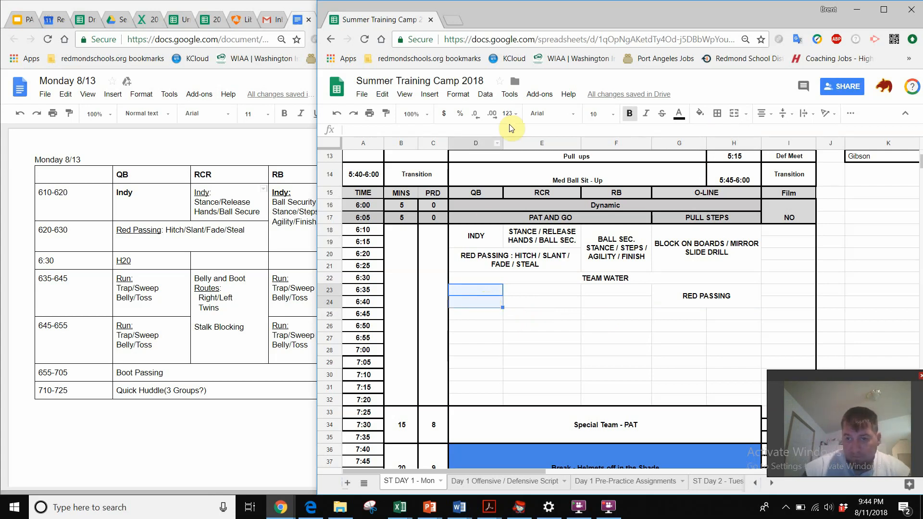
click(735, 114)
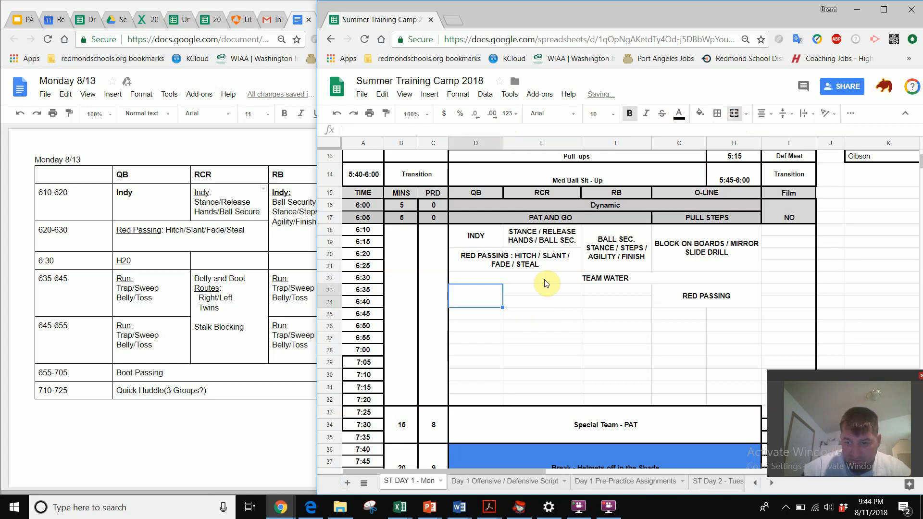
click(533, 288)
drag(535, 313, 535, 331)
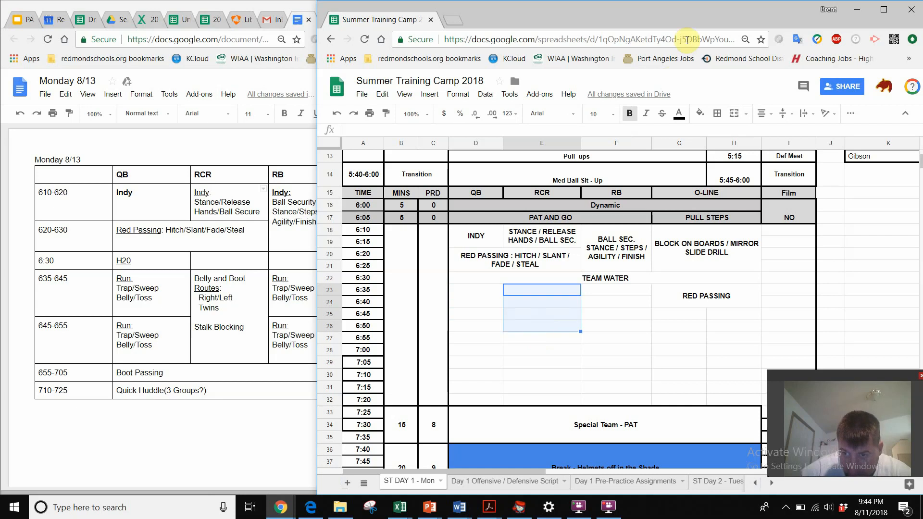
click(734, 115)
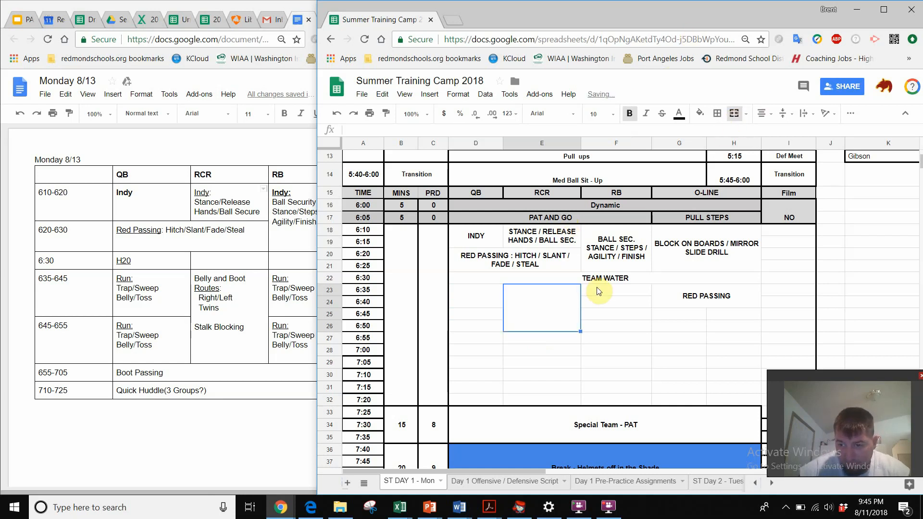
drag(479, 313, 483, 327)
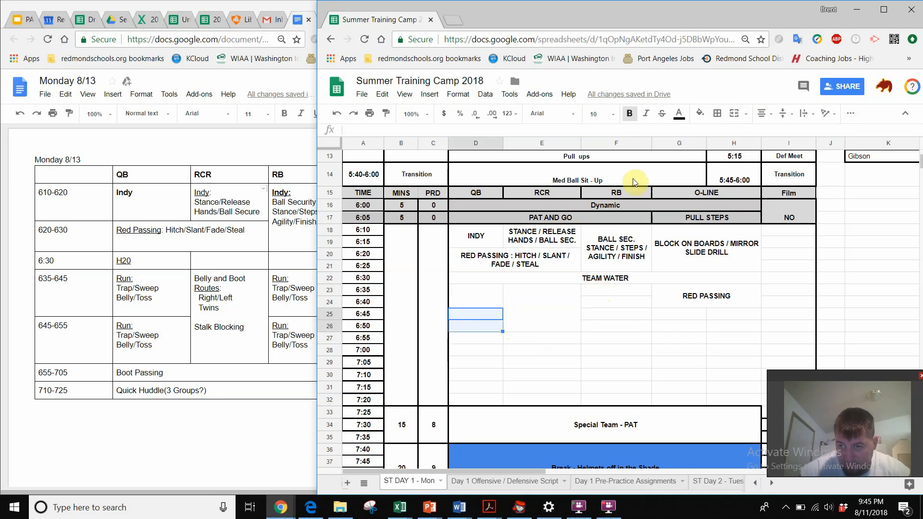
click(733, 114)
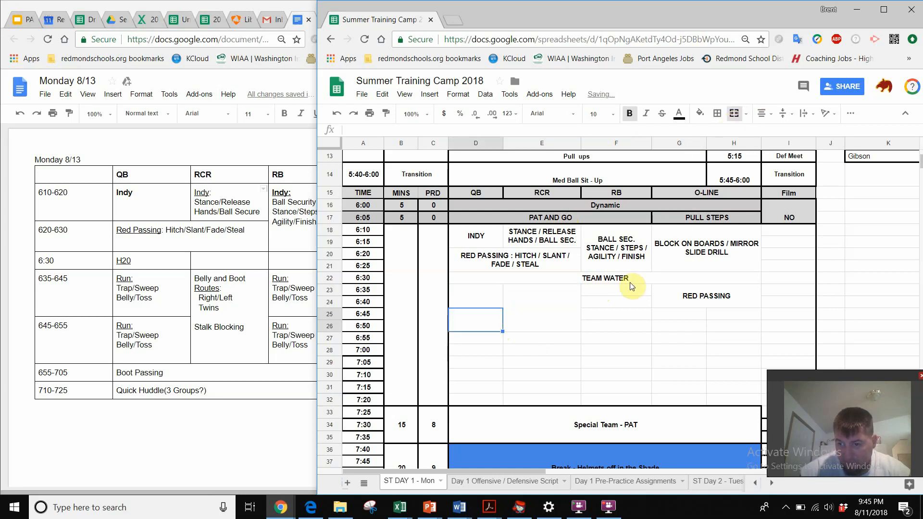
Merge the RB cells into 6:35 to 6:40 and 6:45 to 6:50 blocks, and the O-LINE cells over 6:45 to 6:50
drag(632, 287, 623, 304)
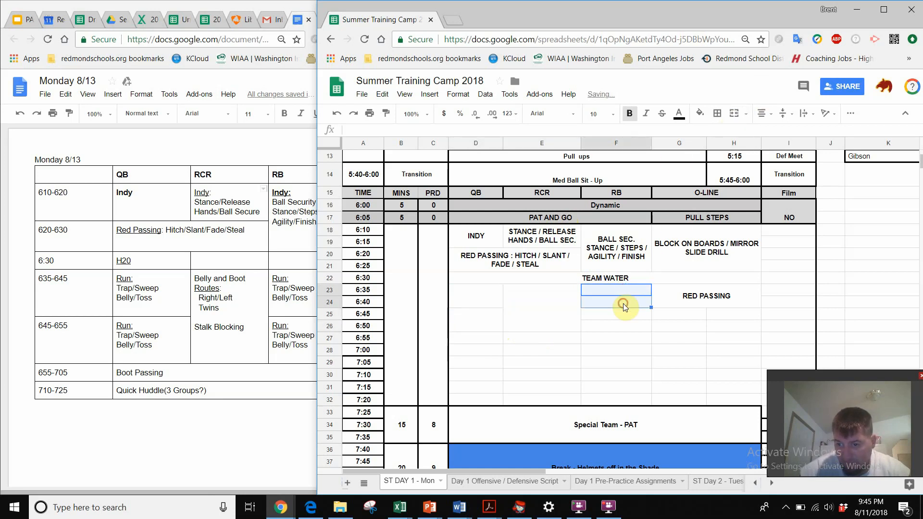
click(733, 115)
drag(634, 313, 635, 330)
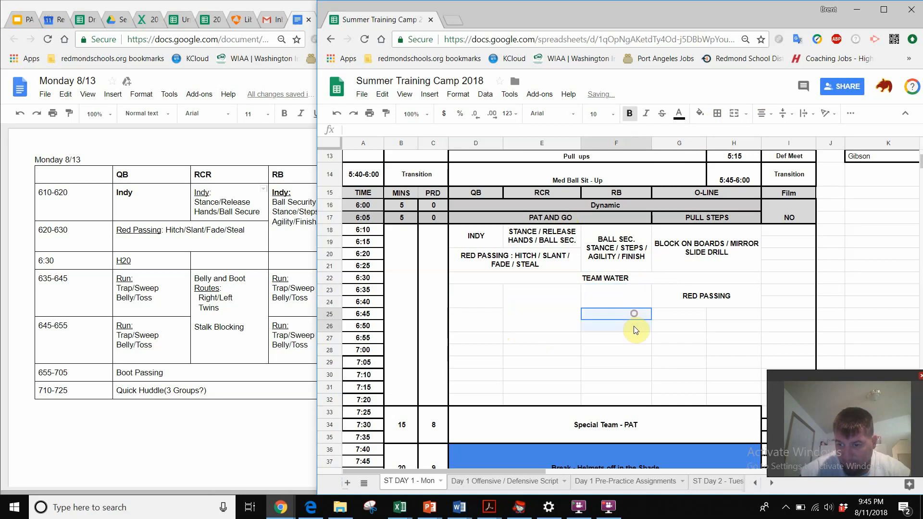
click(728, 116)
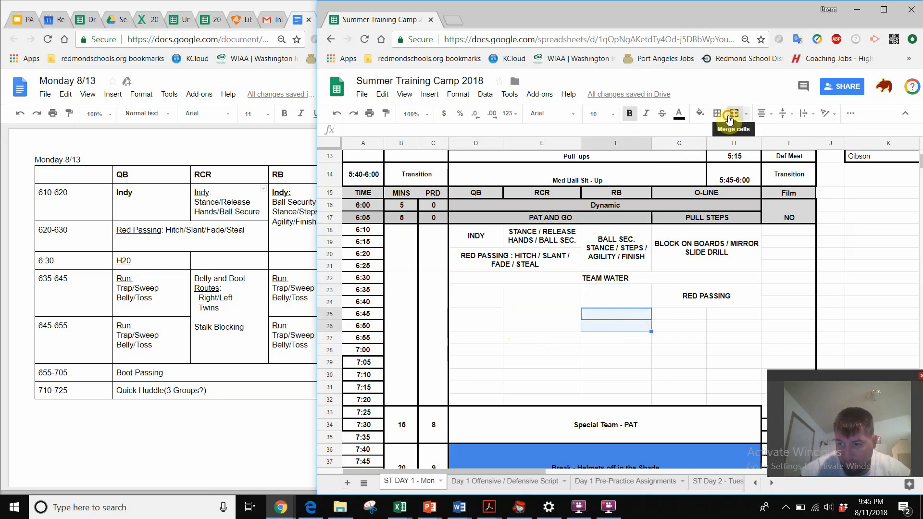
drag(683, 314, 716, 325)
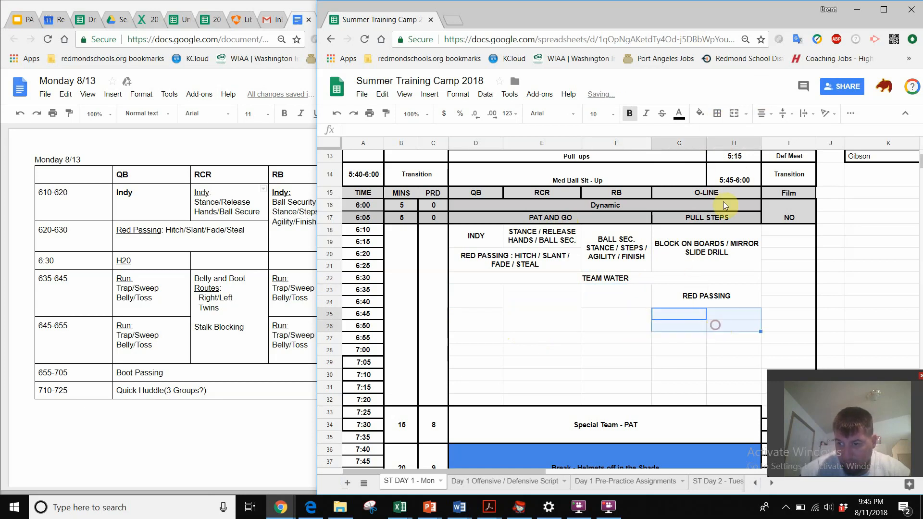
click(733, 113)
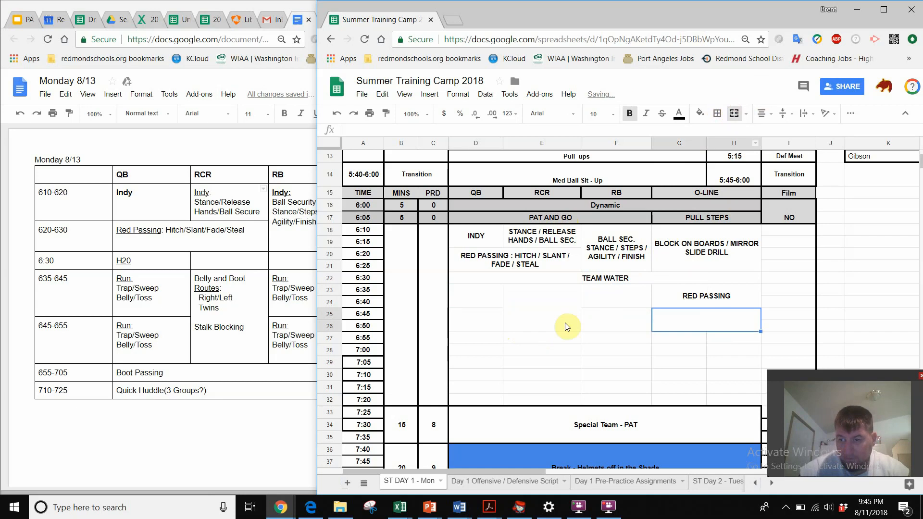
Enter TRAP / SWEEP / BELLY / TOSS in the merged QB cell for 6:35 to 6:40
click(492, 302)
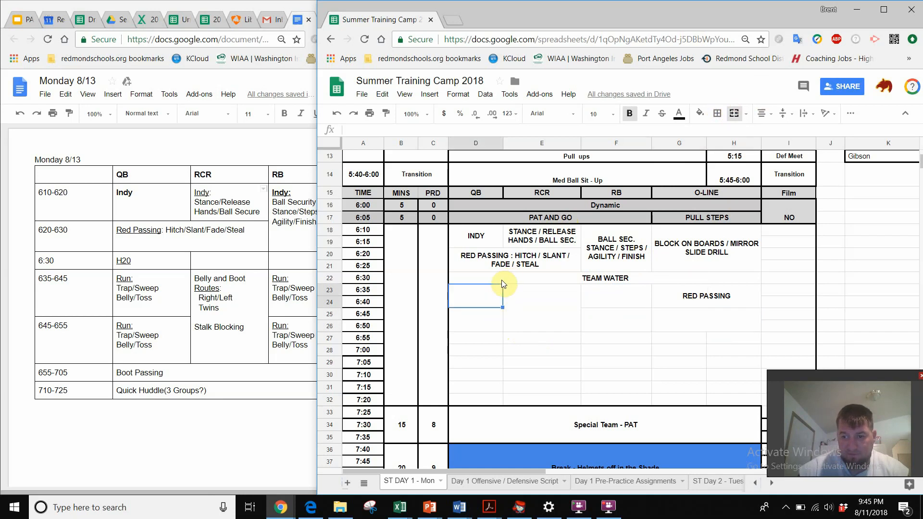
click(539, 133)
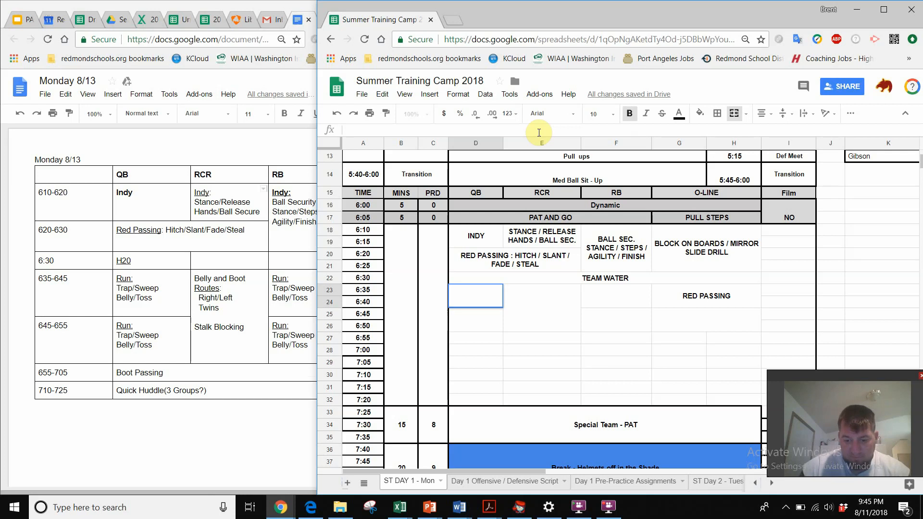
text(TRAP)
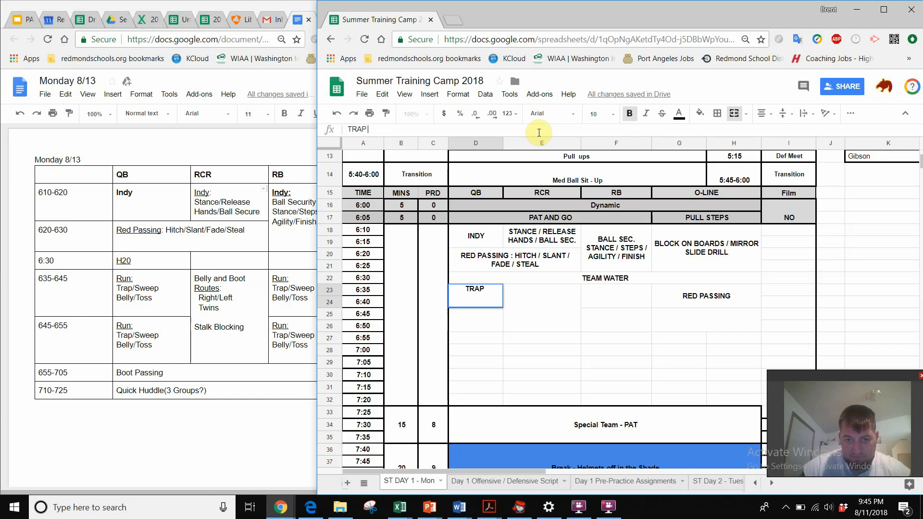
text( / SWE)
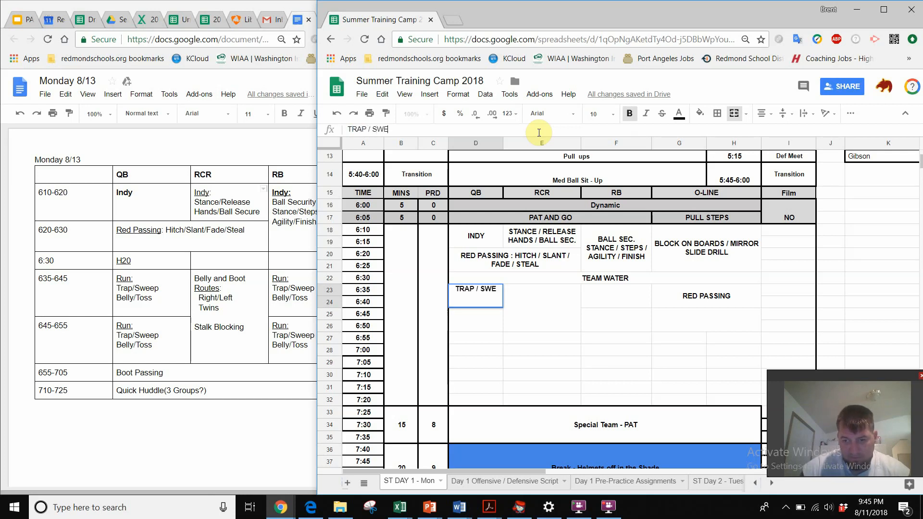
text(EP / BELLY)
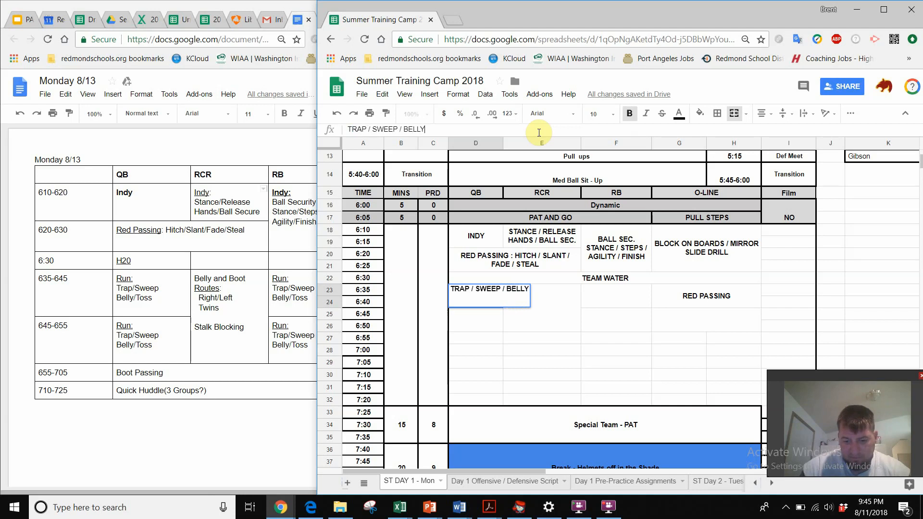
text( / TOSS)
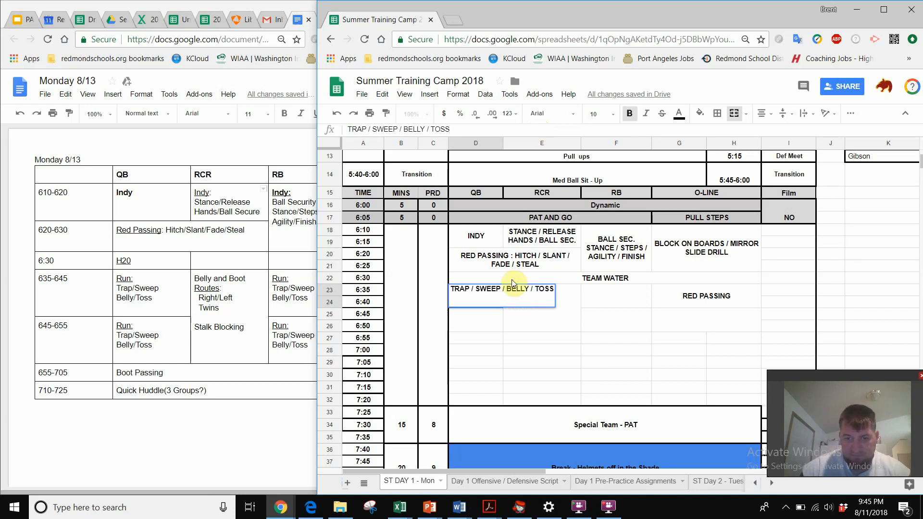
click(517, 338)
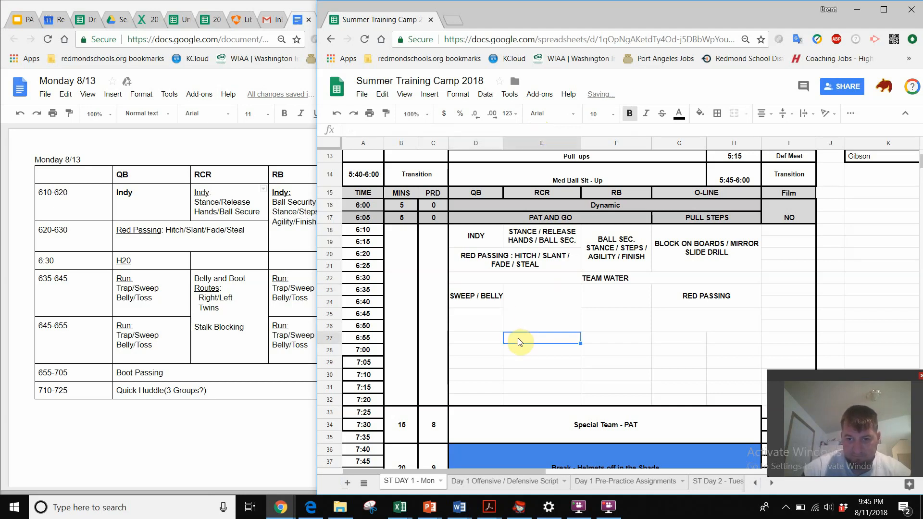
Wrap the text in the merged QB cell that starts at 6:35
click(495, 302)
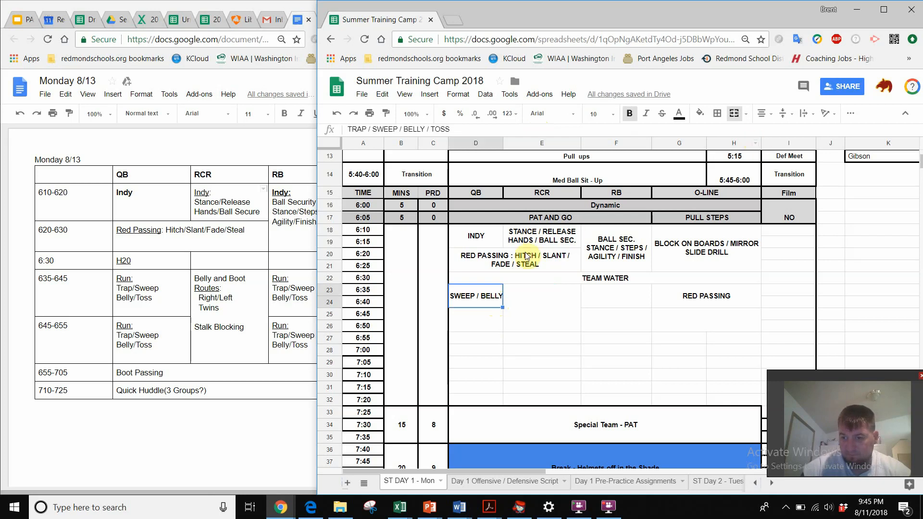
click(801, 119)
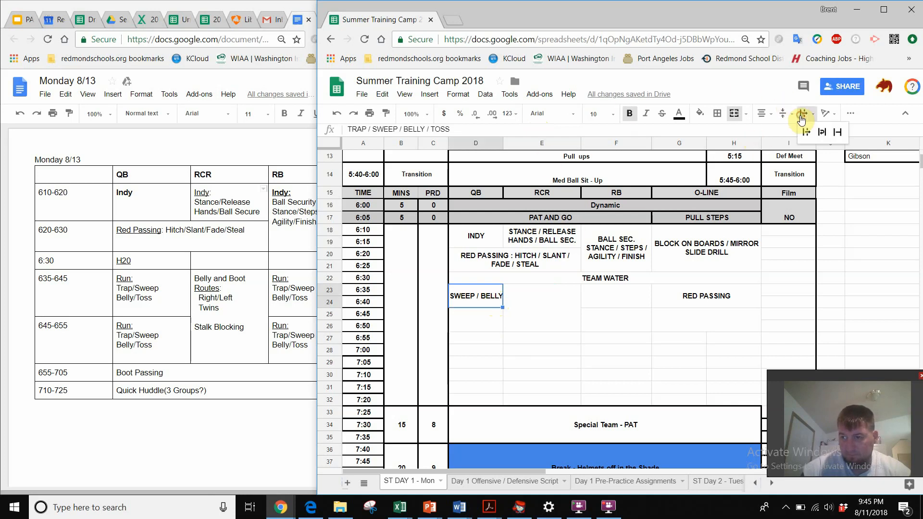
click(819, 141)
click(562, 353)
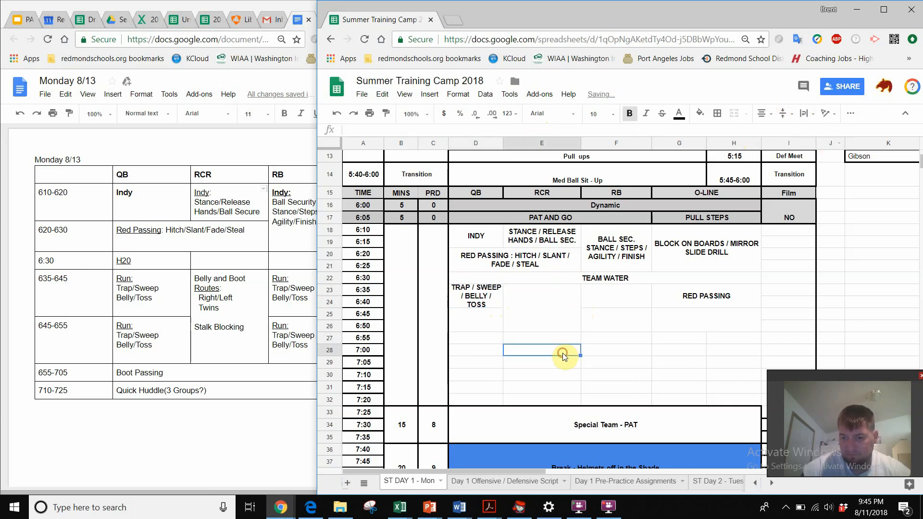
Copy the QB run-play cell TRAP / SWEEP / BELLY / TOSS into the merged RB cell for 6:35 to 6:40
click(485, 301)
right_click(487, 299)
click(502, 311)
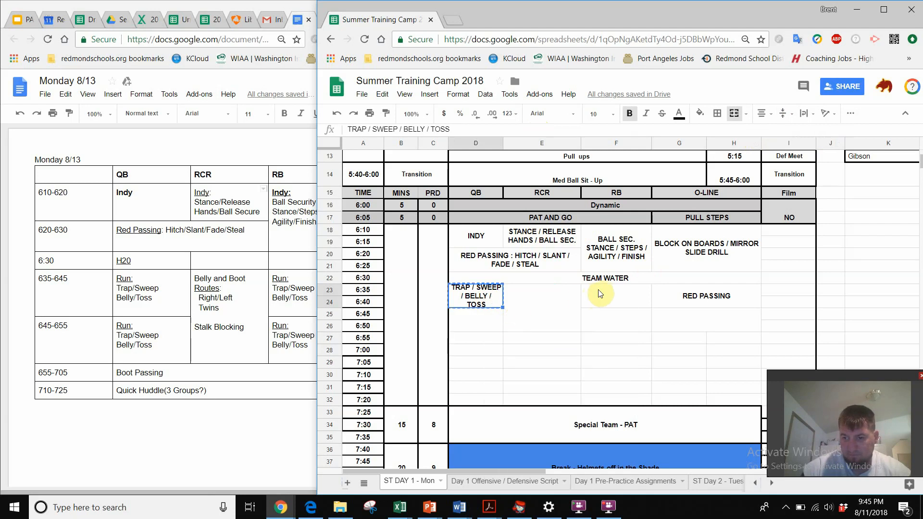
click(600, 290)
right_click(601, 290)
click(626, 327)
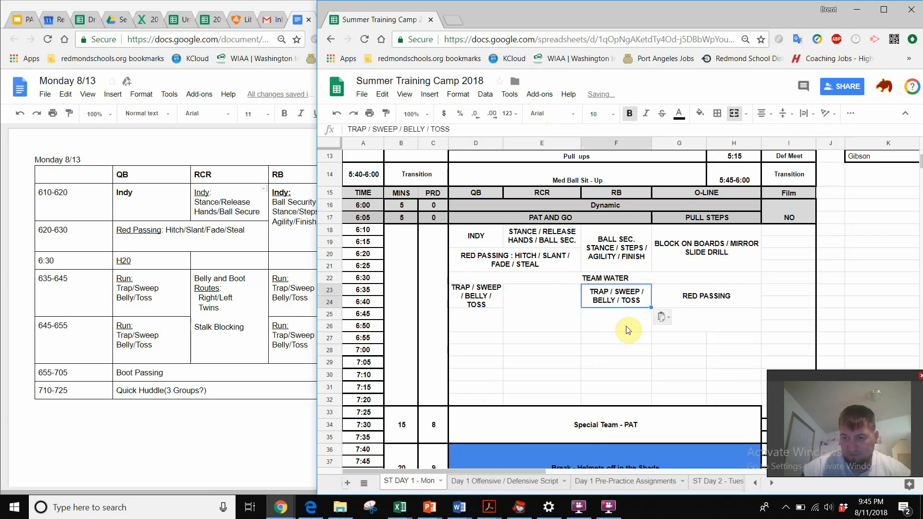
Extend the merged TRAP / SWEEP / BELLY / TOSS cells in the QB and RB columns to span 6:35 to 6:50
click(471, 325)
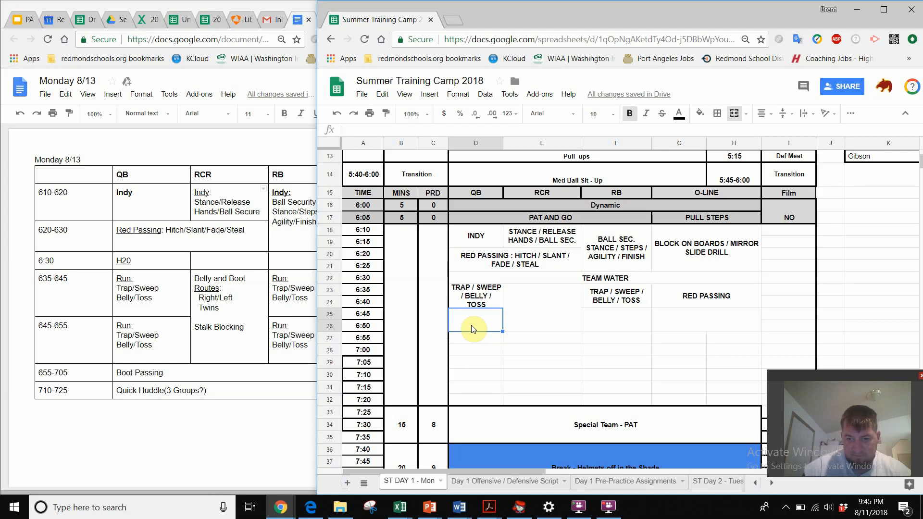
drag(476, 294, 483, 321)
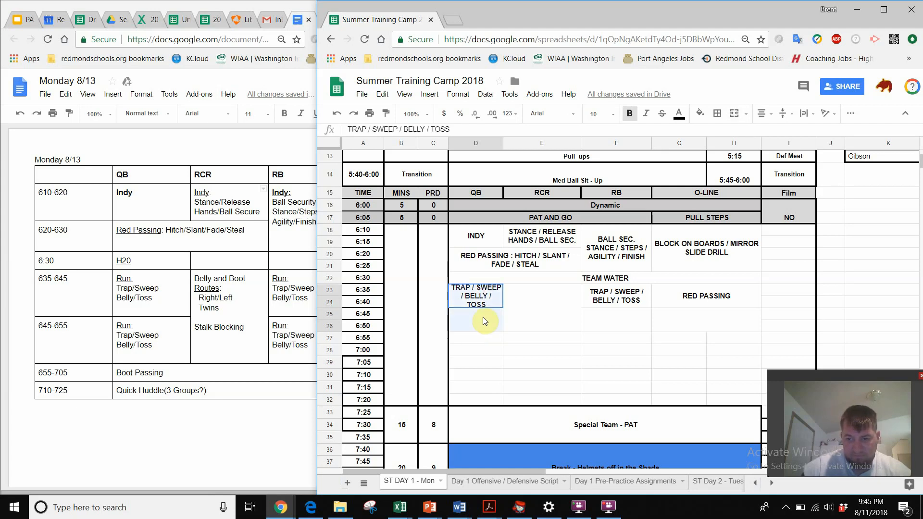
click(734, 118)
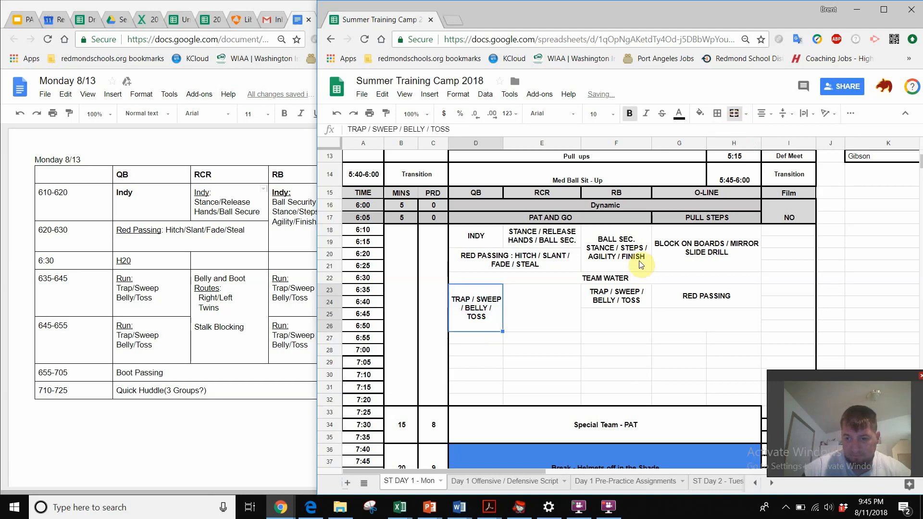
click(616, 300)
drag(618, 321, 618, 324)
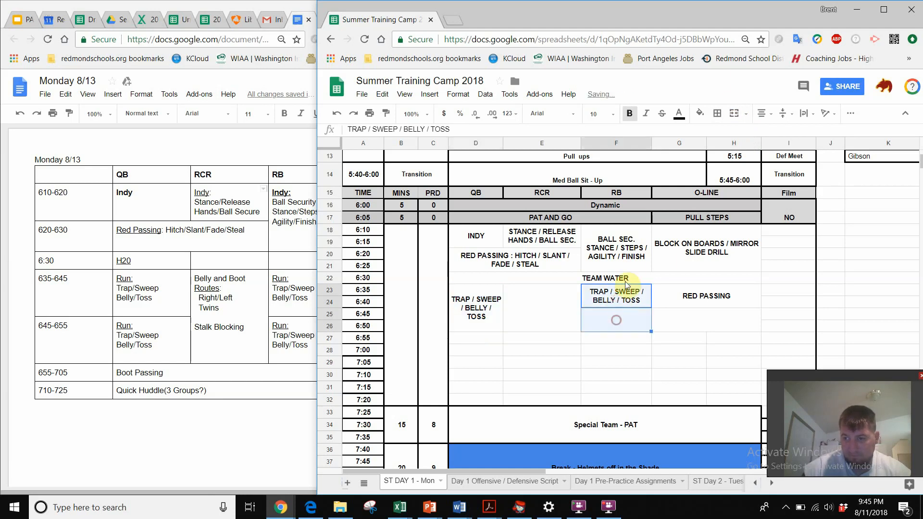
click(734, 113)
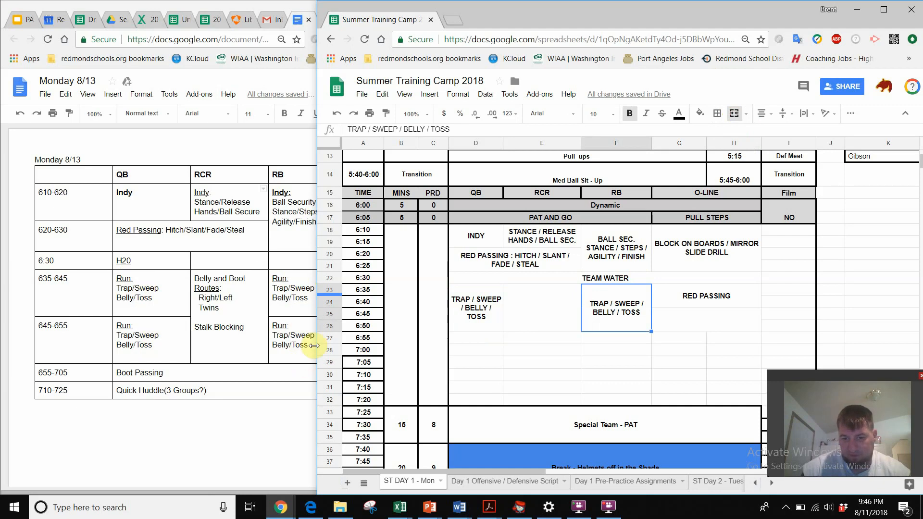
Paste TRAP / SWEEP / BELLY / TOSS into the O-LINE block for 6:45 to 6:50 and re-merge that block across both columns
drag(317, 355, 379, 360)
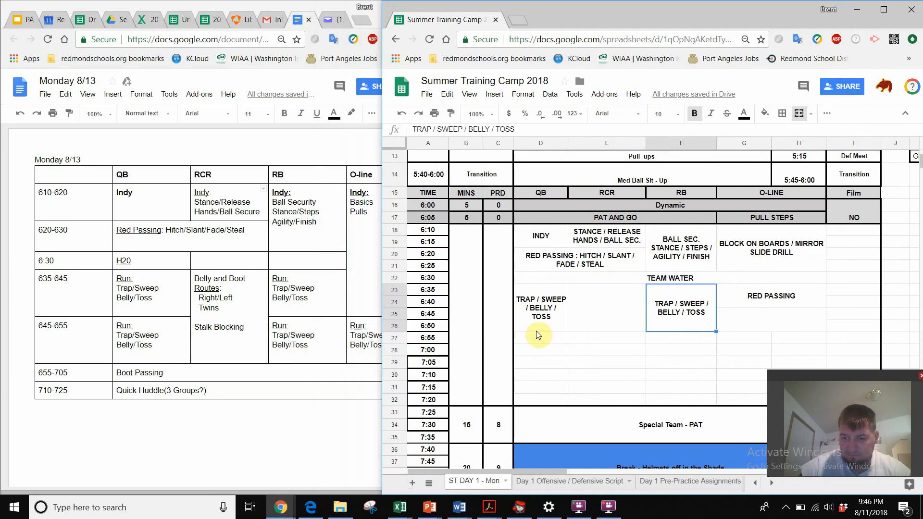
click(729, 321)
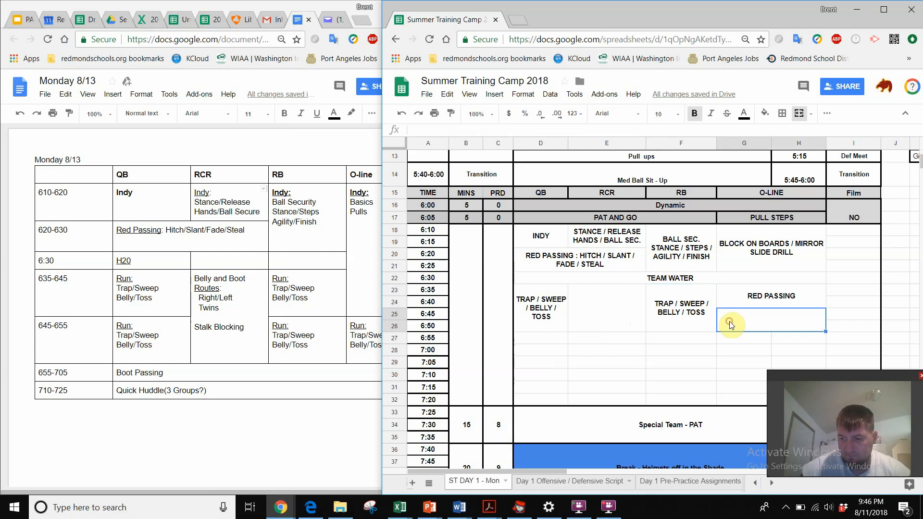
right_click(729, 321)
click(756, 360)
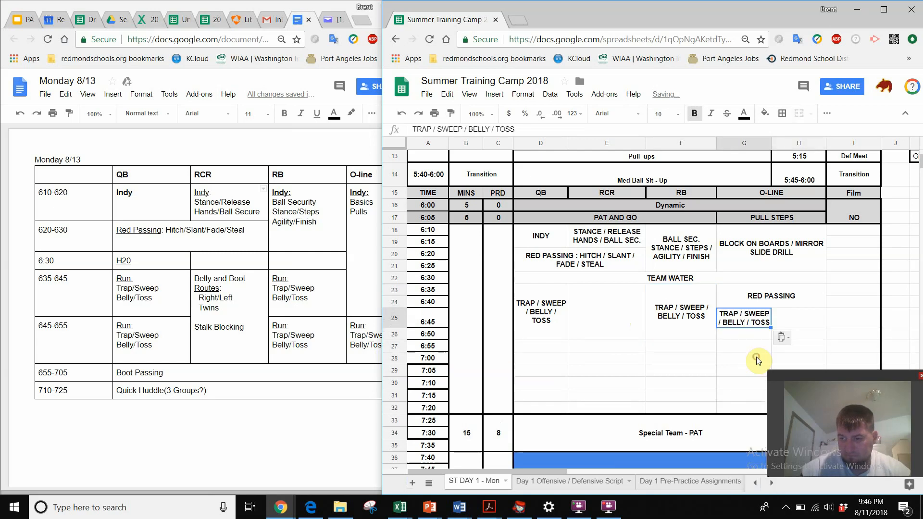
click(821, 302)
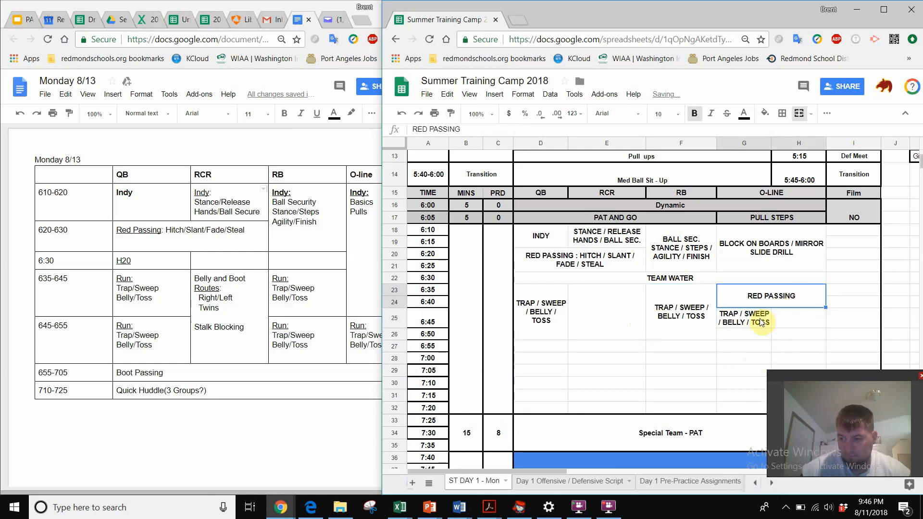
drag(760, 320, 792, 332)
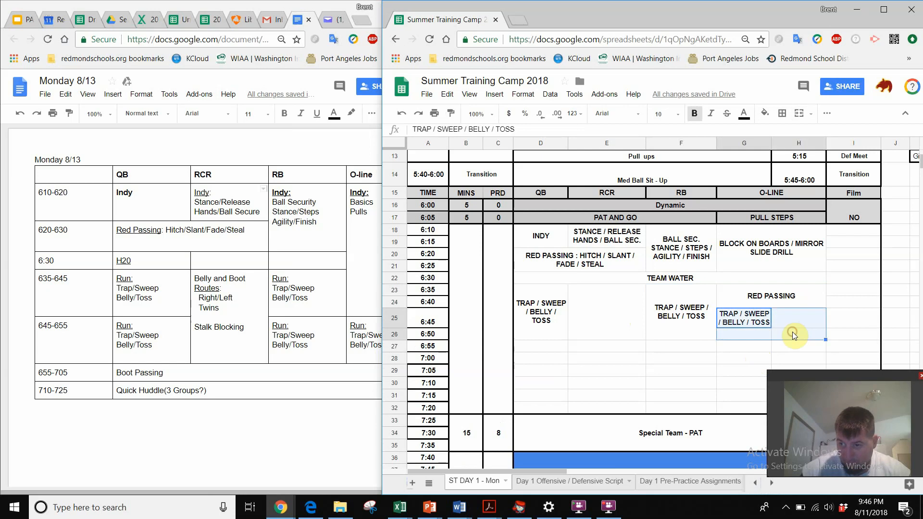
click(793, 116)
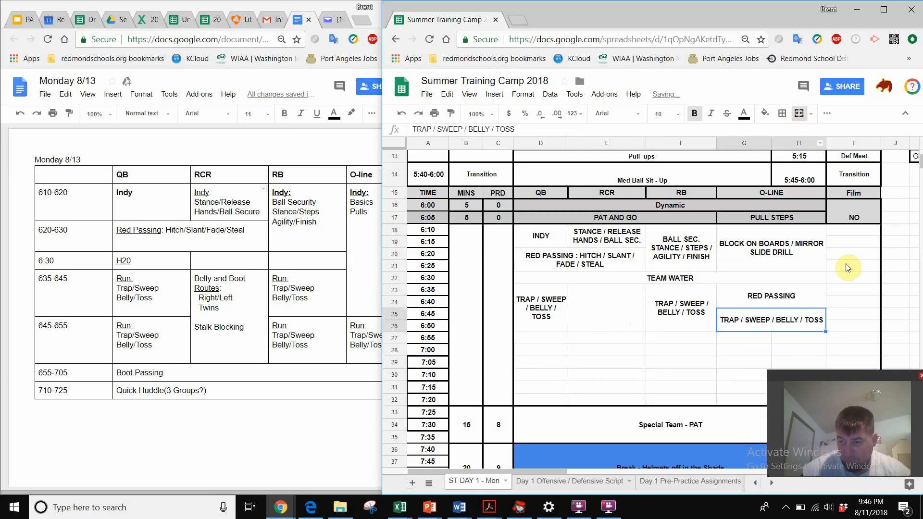
Enter BELLY AND BOOT in the merged RCR cell that starts at 6:35
click(858, 301)
click(617, 306)
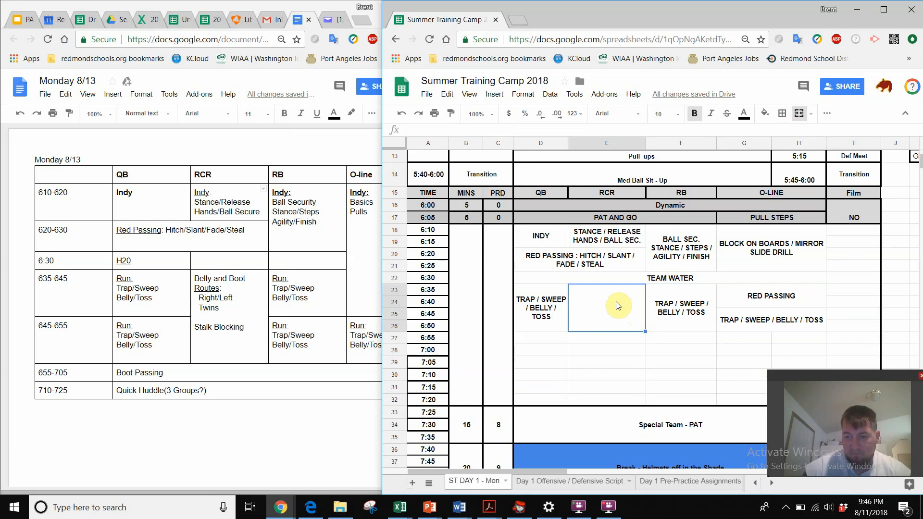
text(BELL)
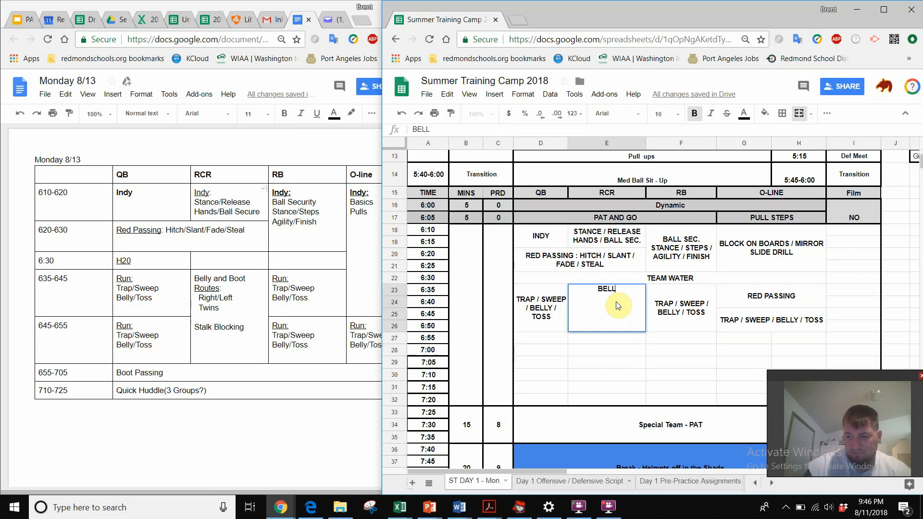
text(Y AND BOOT)
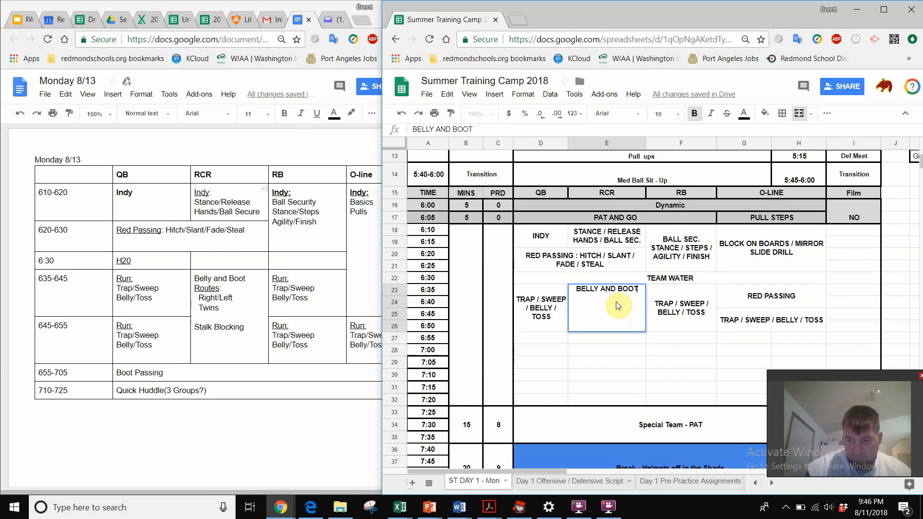
click(618, 306)
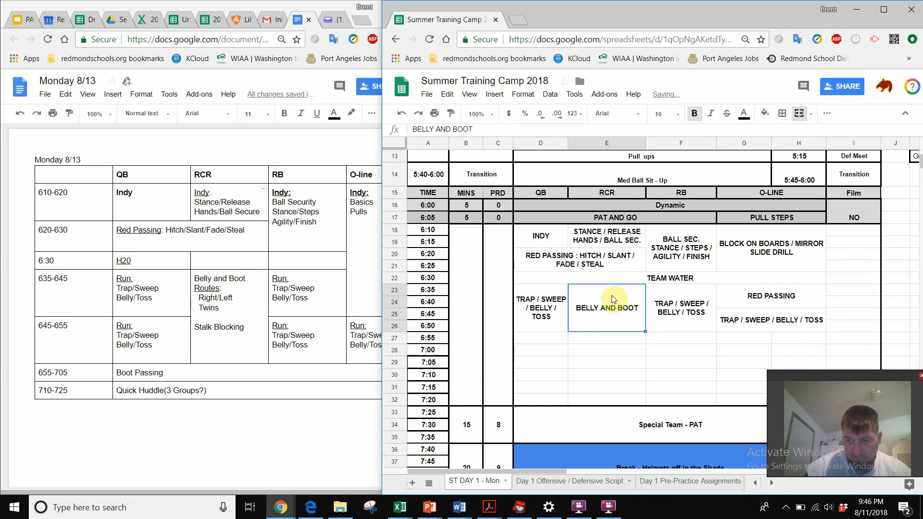
click(610, 130)
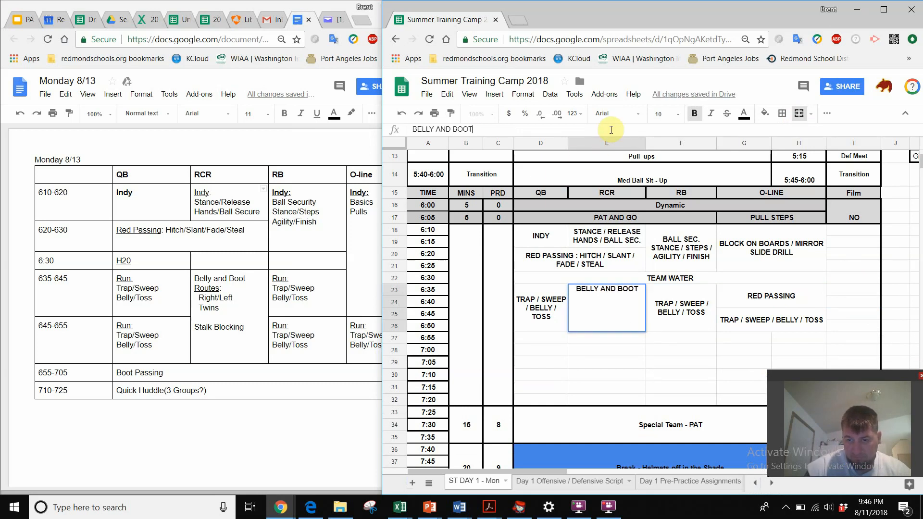
text(ROUTES)
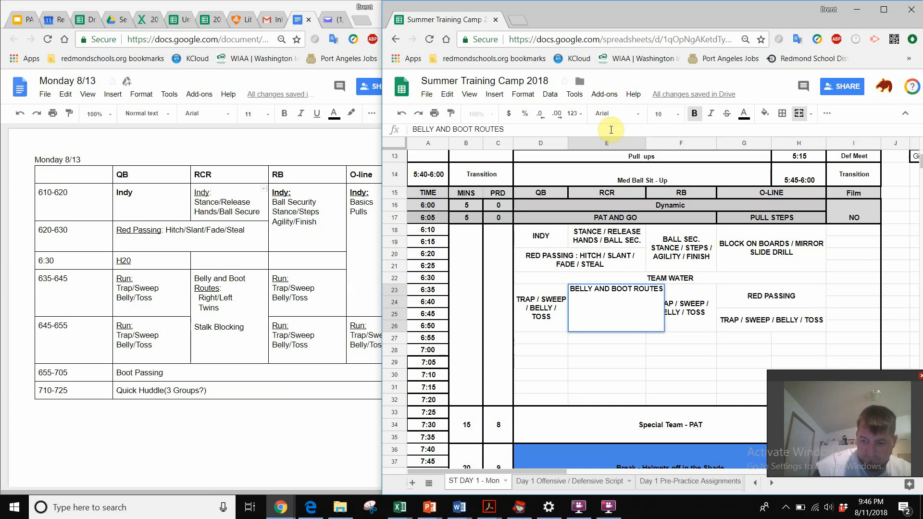
key(BackSpace)
key(BackSpace)
key(BackSpace)
key(BackSpace)
key(BackSpace)
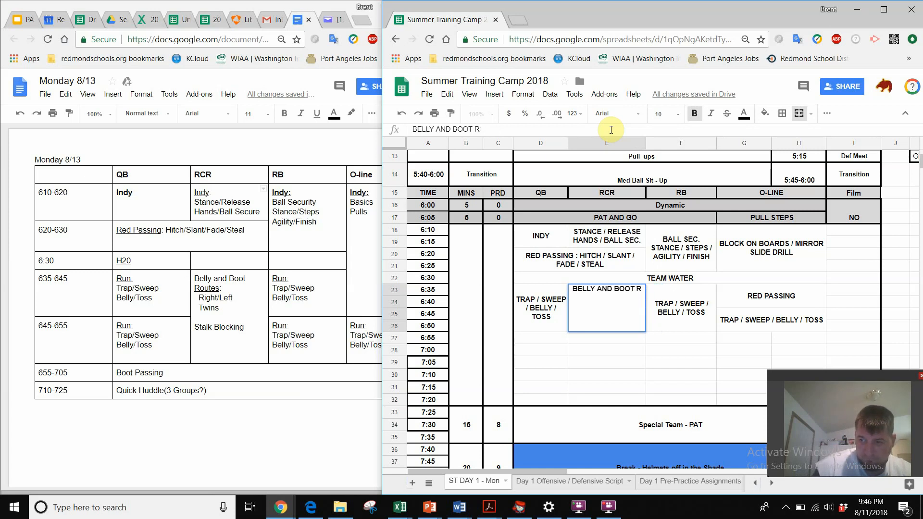
key(BackSpace)
key(BackSpace)
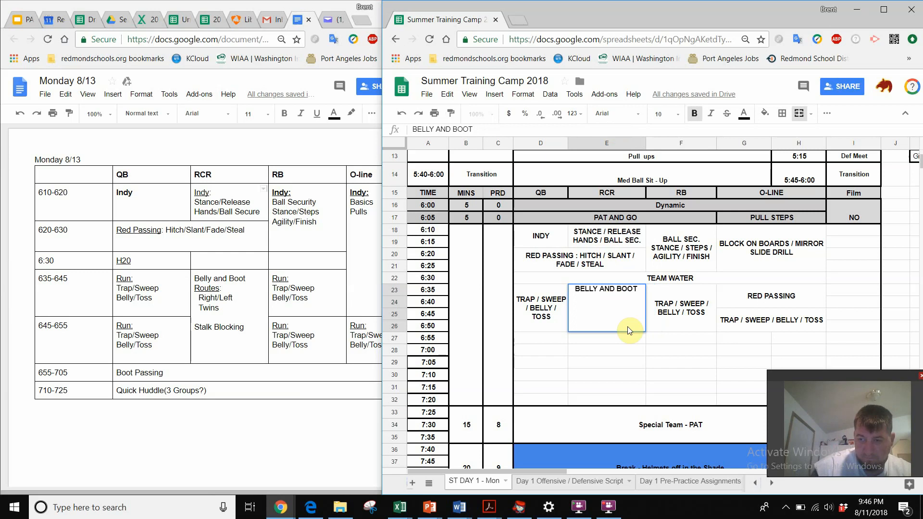
click(639, 373)
Unmerge the RCR block containing BELLY AND BOOT, and merge only its 6:40 and 6:45 cells
click(616, 302)
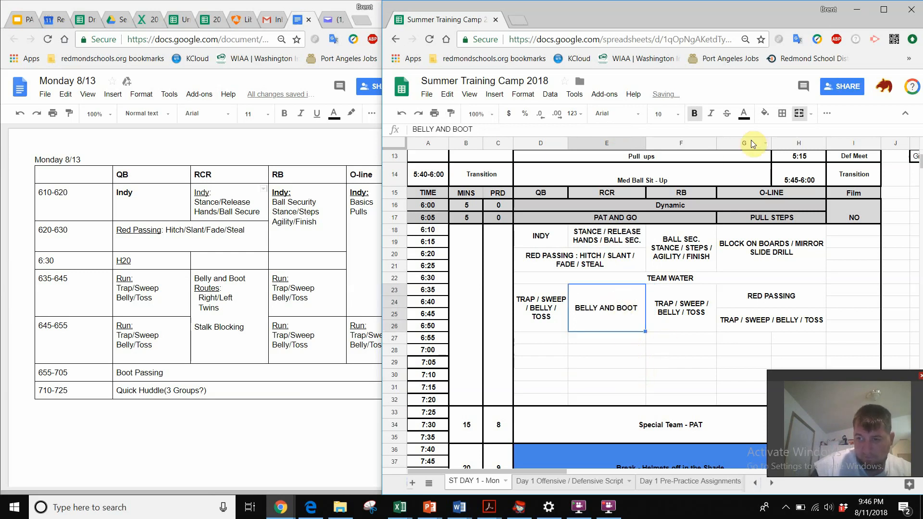
click(799, 113)
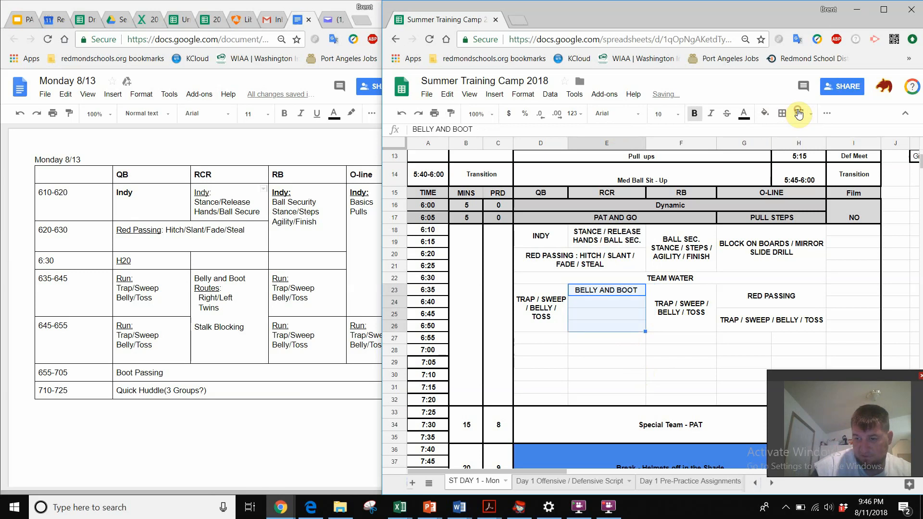
click(656, 350)
drag(596, 308, 596, 311)
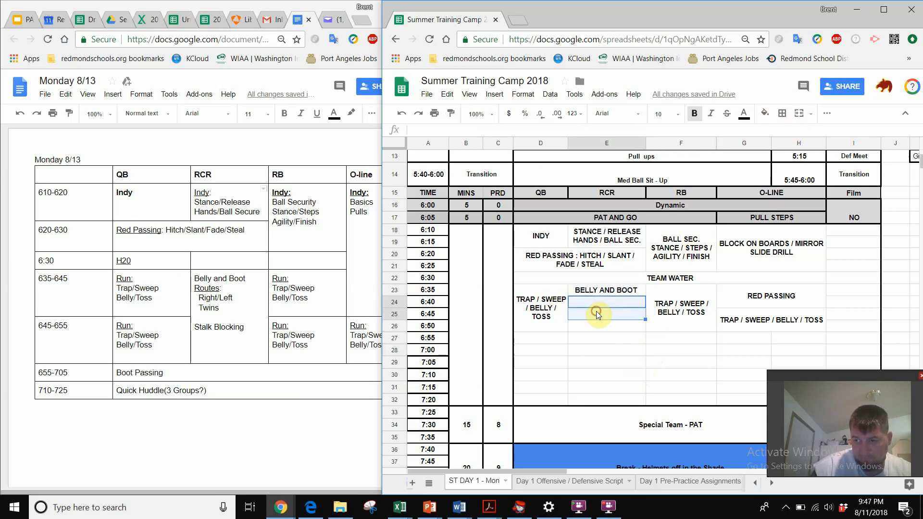
click(798, 113)
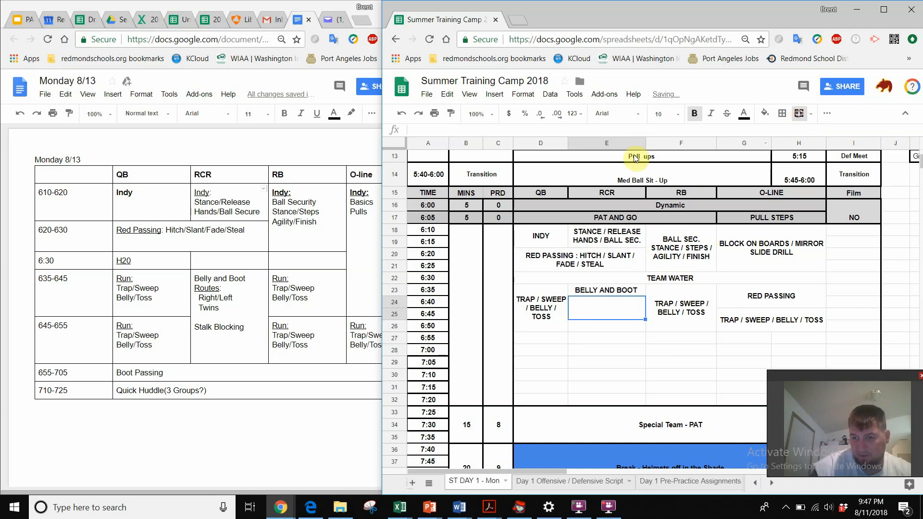
Enter RT / LEFT / TWINS in the merged RCR cell for 6:40 to 6:45
click(628, 131)
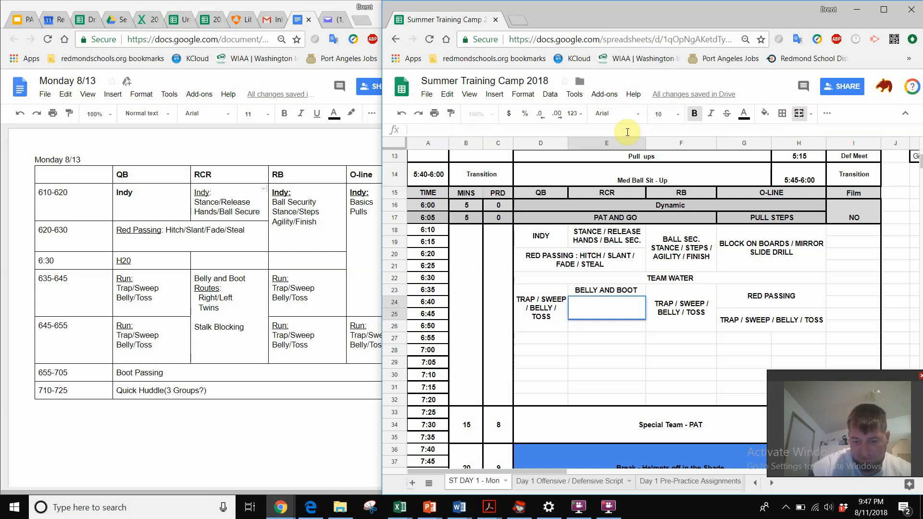
text(RT / LEFT / TWIN)
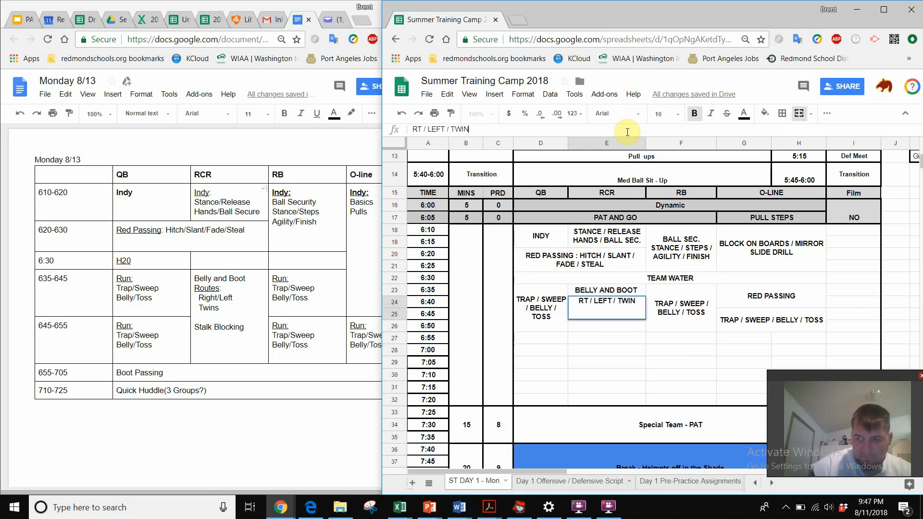
text(S)
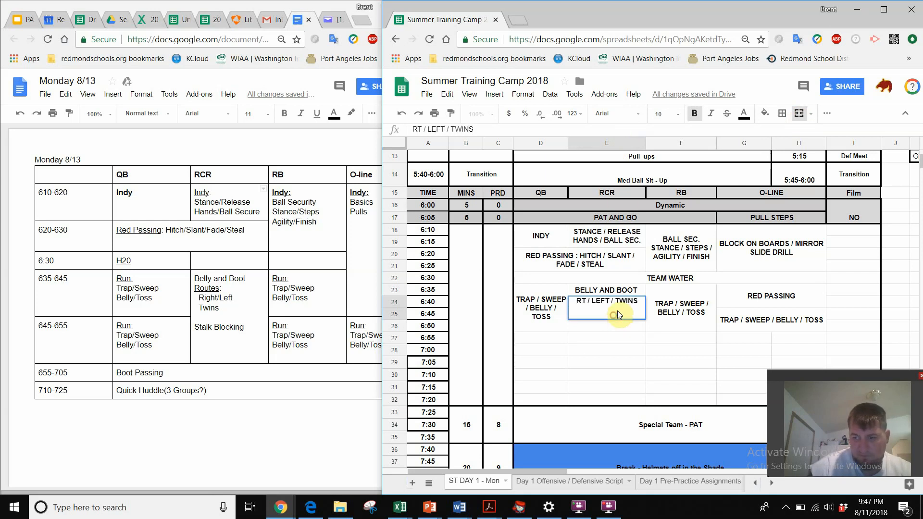
click(620, 338)
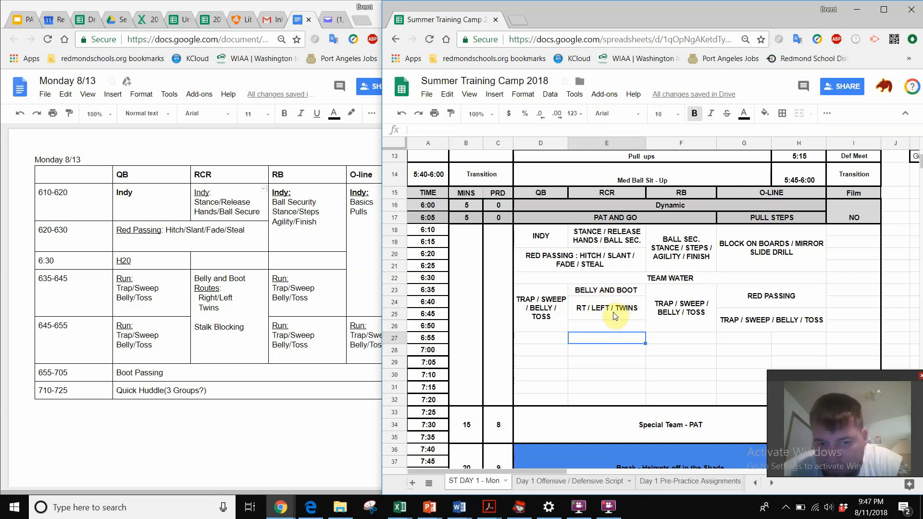
Enter STALK BLOCKING in the RCR cell for 6:50
click(603, 327)
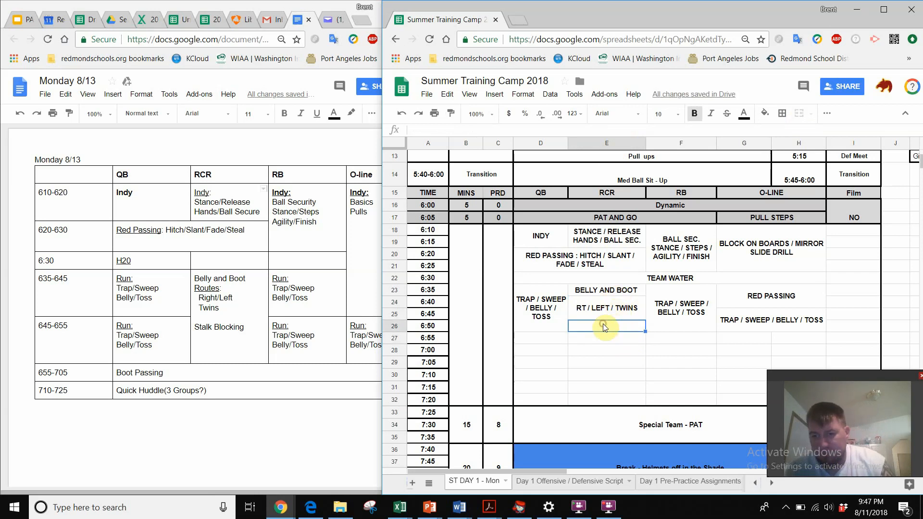
text(STALK)
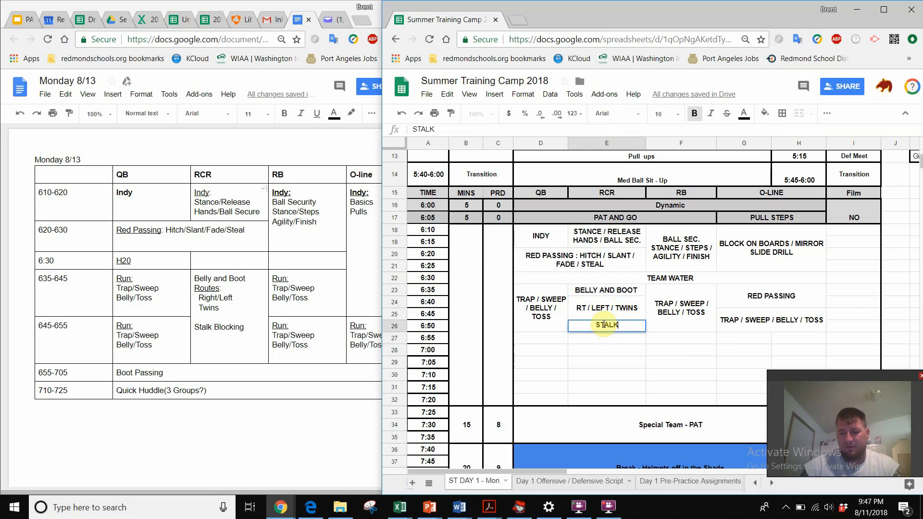
text( BLOCKING)
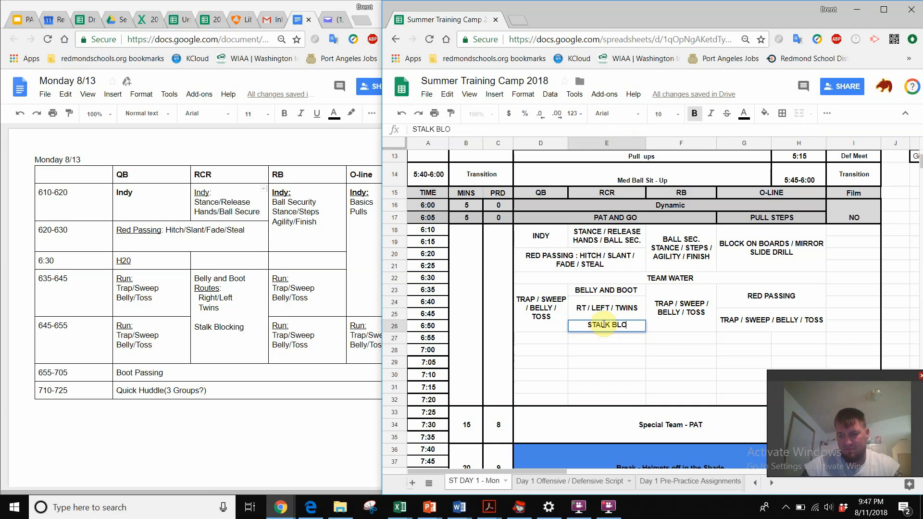
click(604, 348)
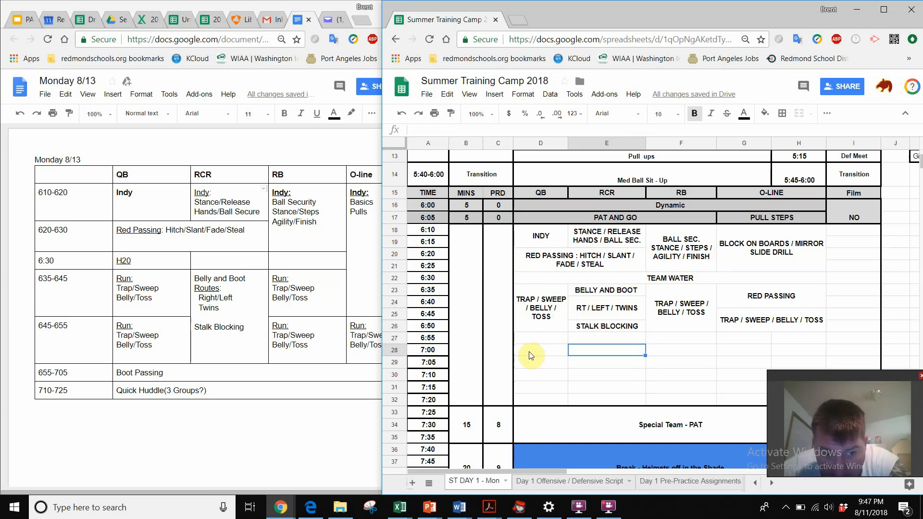
Merge the cells from QB through O-LINE for 6:55 and 7:00 into one block
click(526, 339)
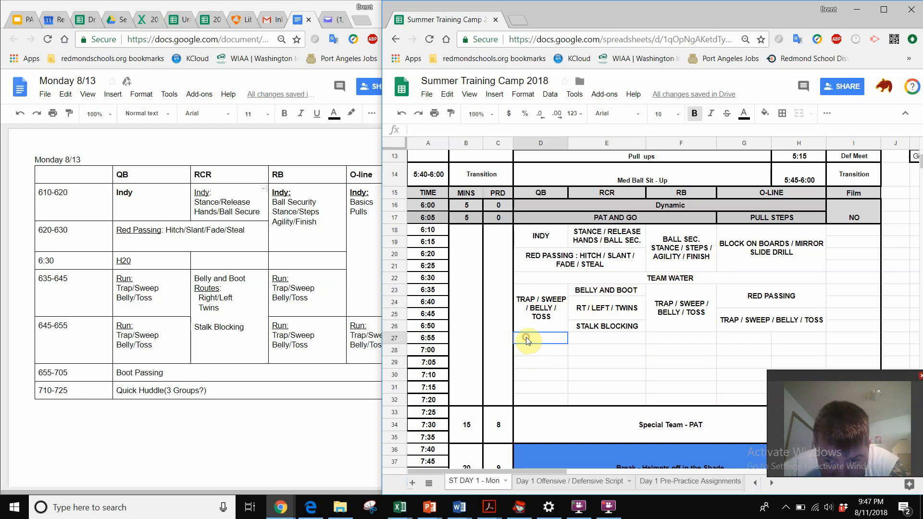
drag(526, 339, 775, 343)
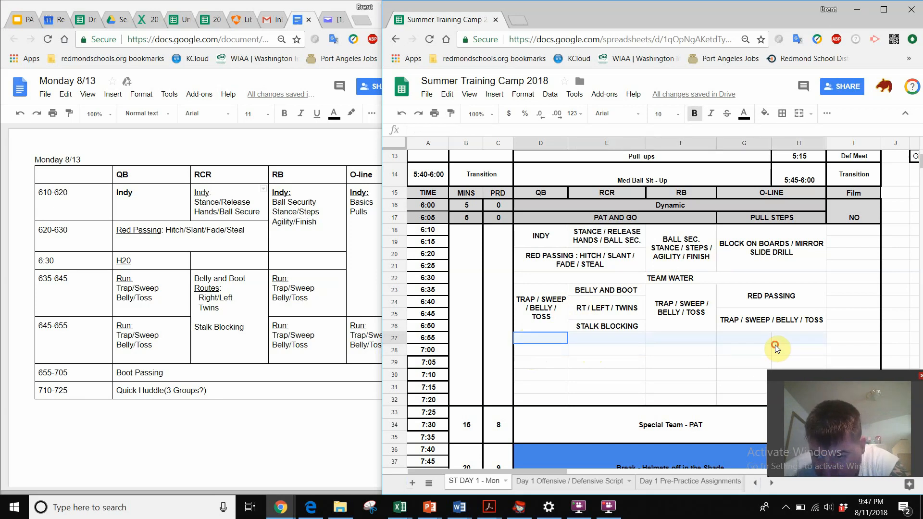
click(797, 114)
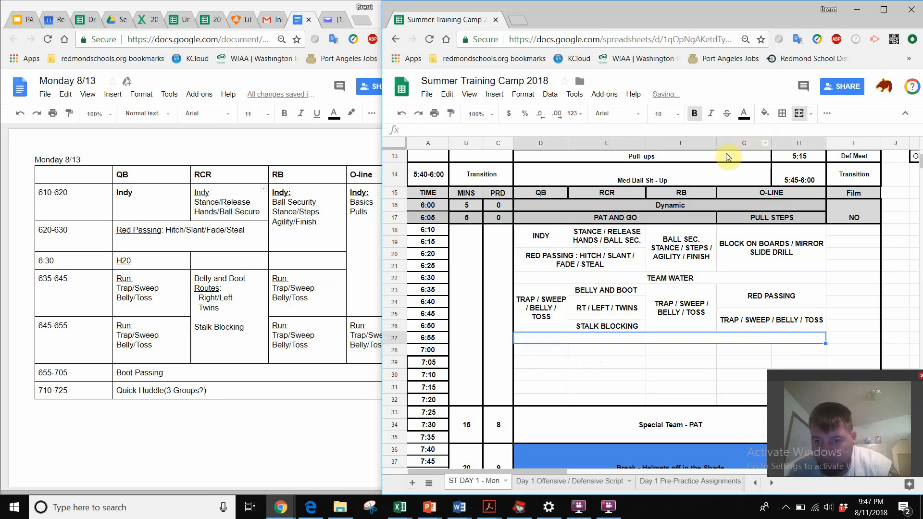
drag(562, 337, 815, 356)
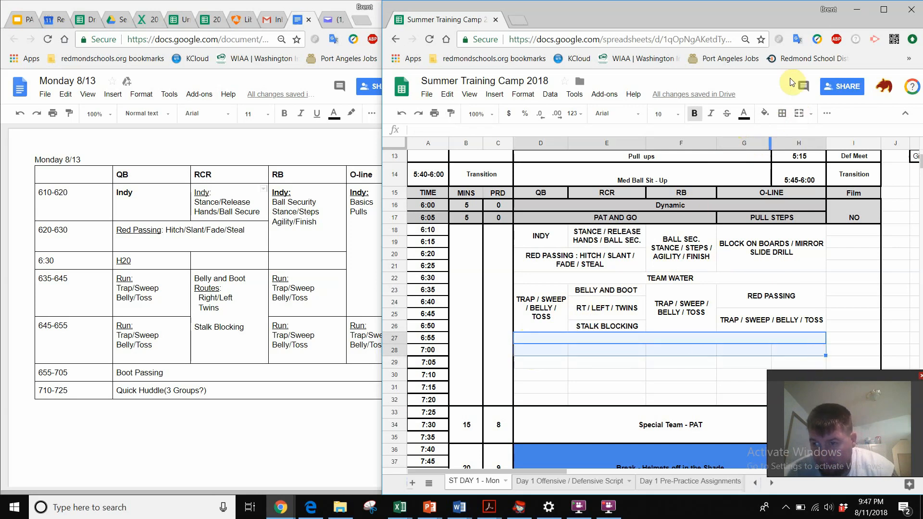
click(799, 114)
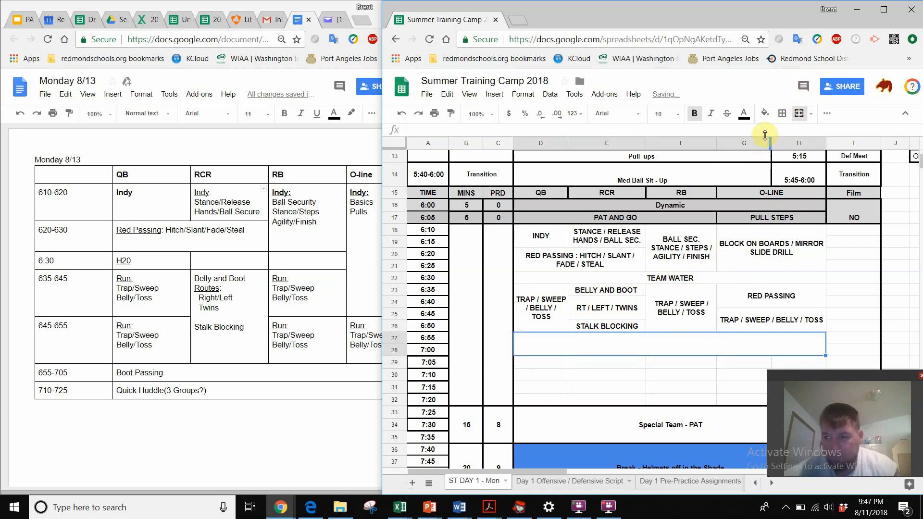
Enter BOOT PASSING in the merged 6:55 to 7:00 block
click(766, 131)
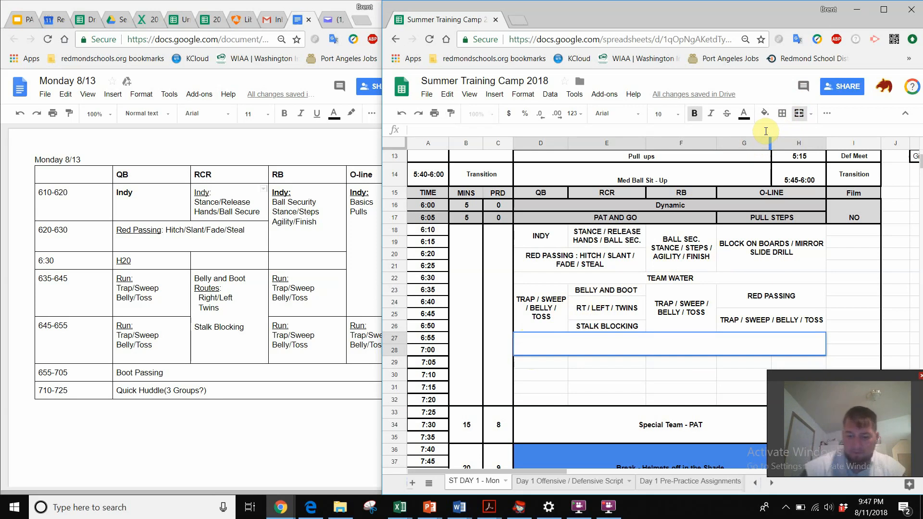
text(BOOT PASSING)
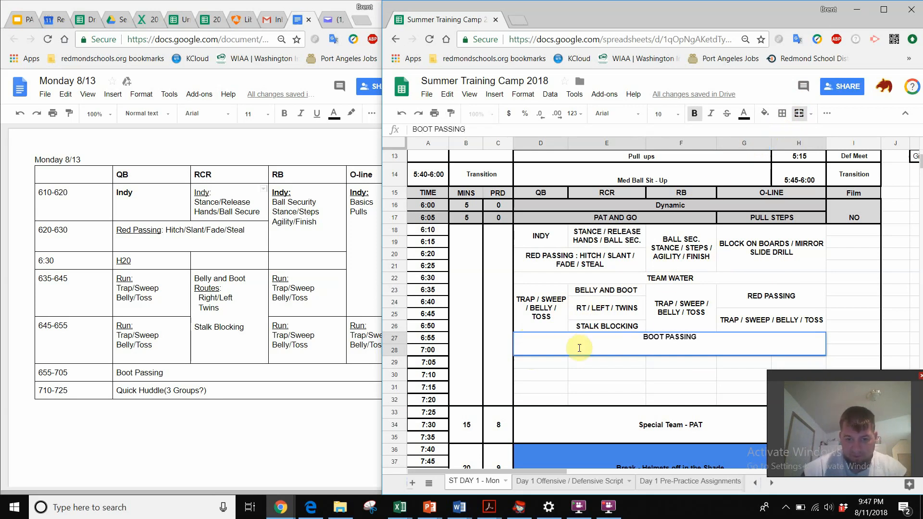
click(551, 369)
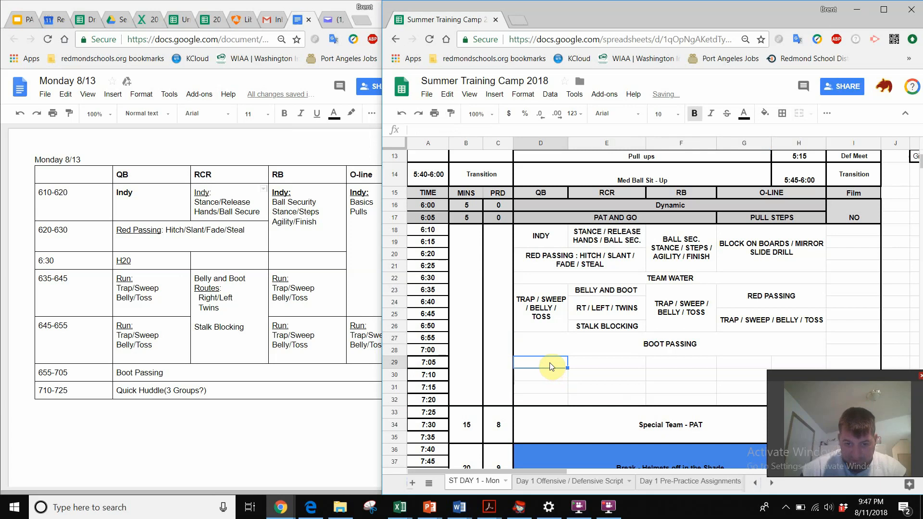
Merge the cells from QB through O-LINE for 7:05 to 7:15 into one block
drag(549, 363, 564, 388)
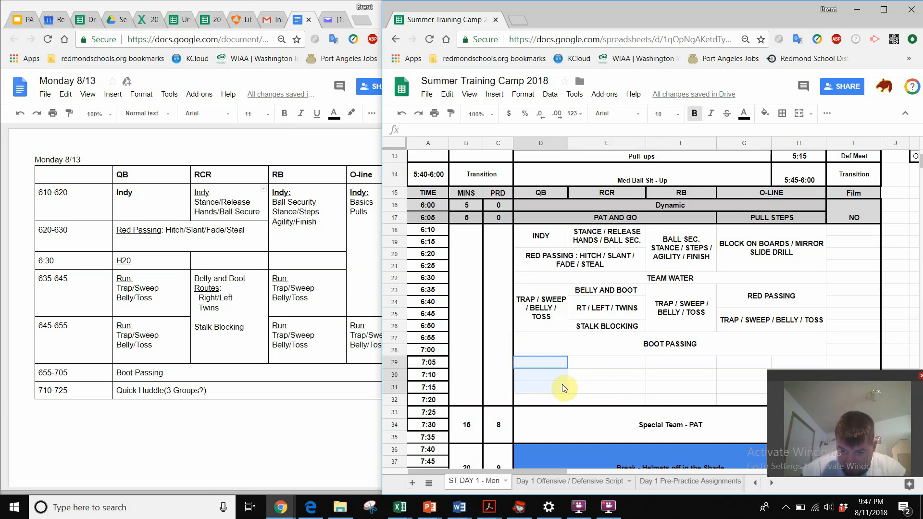
drag(563, 388, 774, 393)
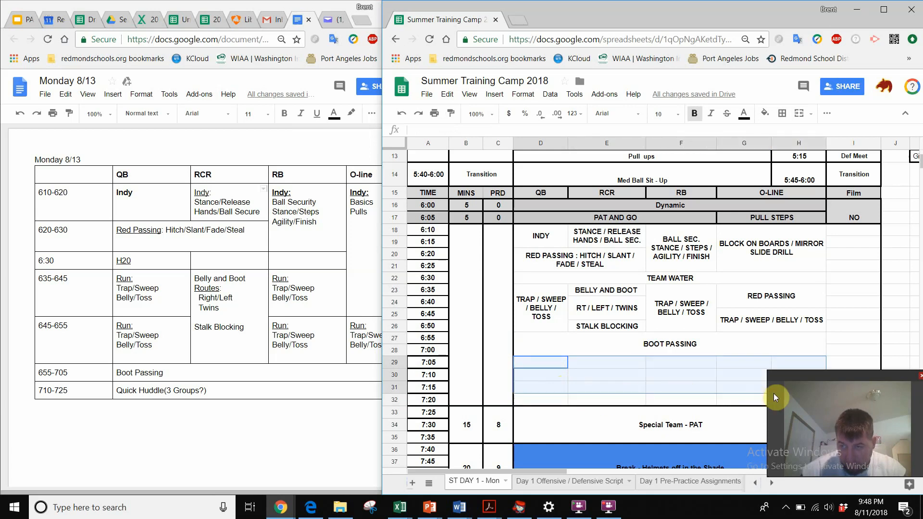
click(794, 115)
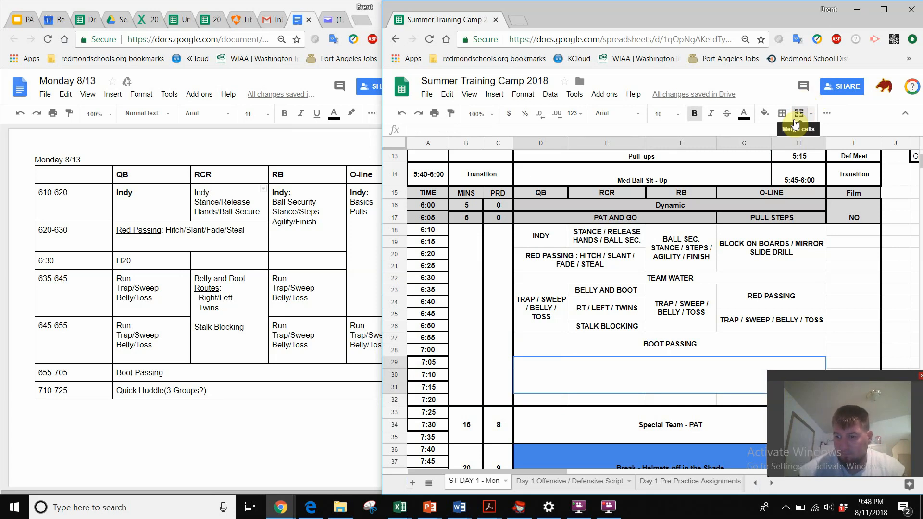
click(604, 424)
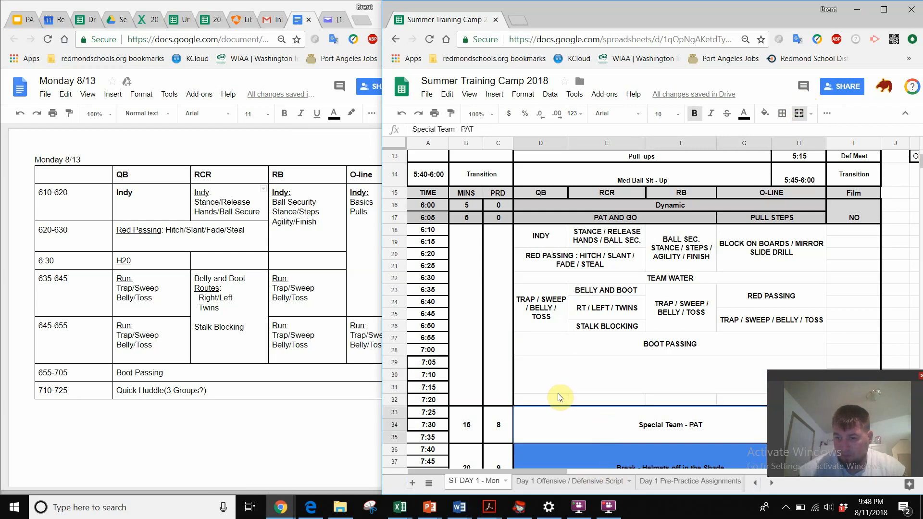
Enter WATER in the QB cell for 7:20 and merge that row's cells across columns D to G
drag(558, 398, 763, 399)
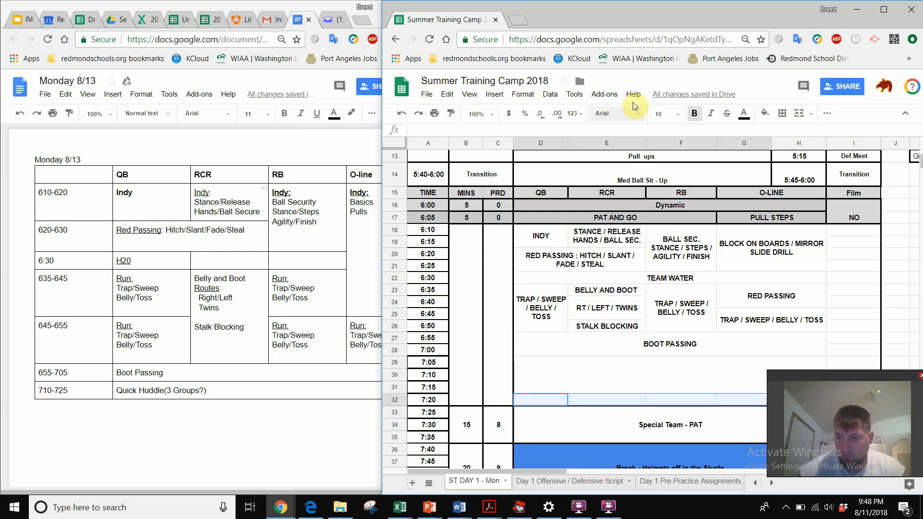
click(623, 129)
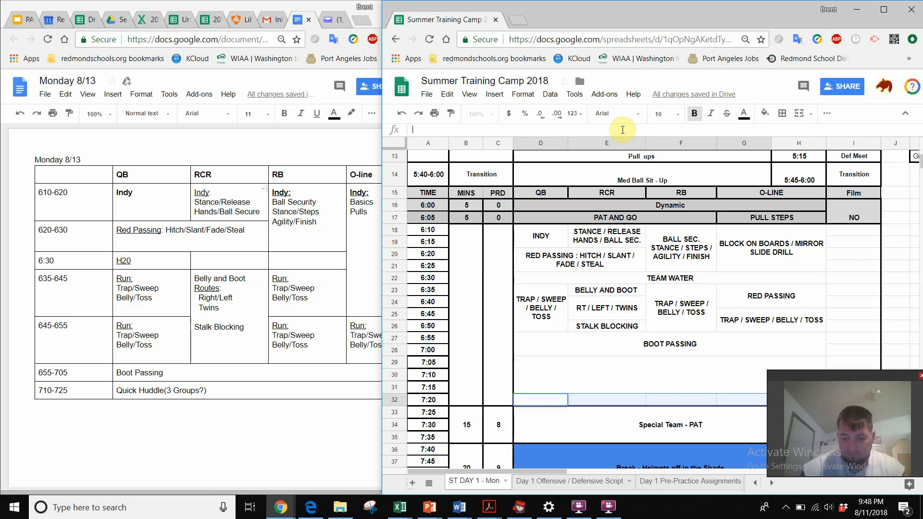
click(621, 329)
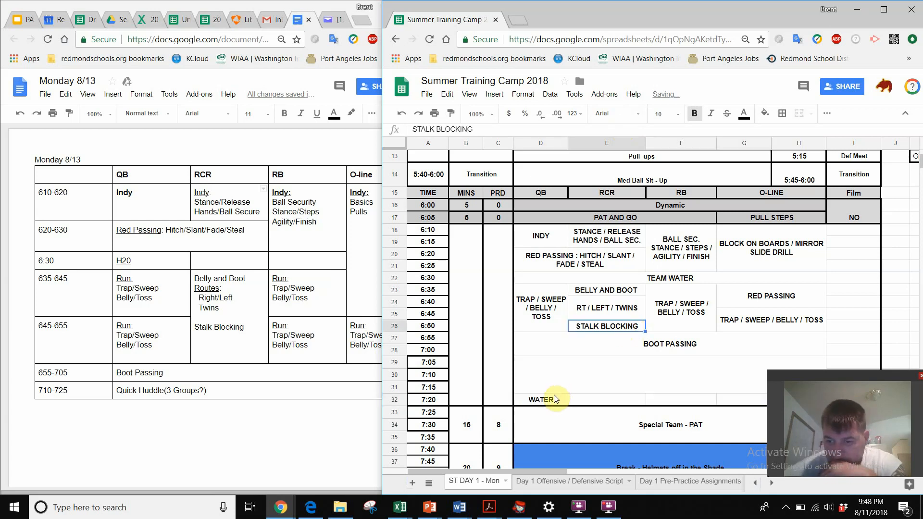
drag(558, 399, 768, 400)
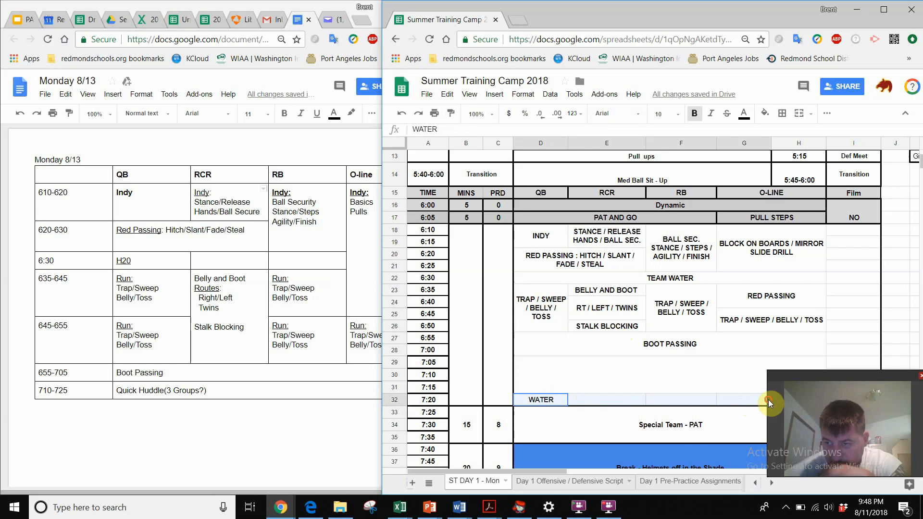
click(799, 115)
click(680, 306)
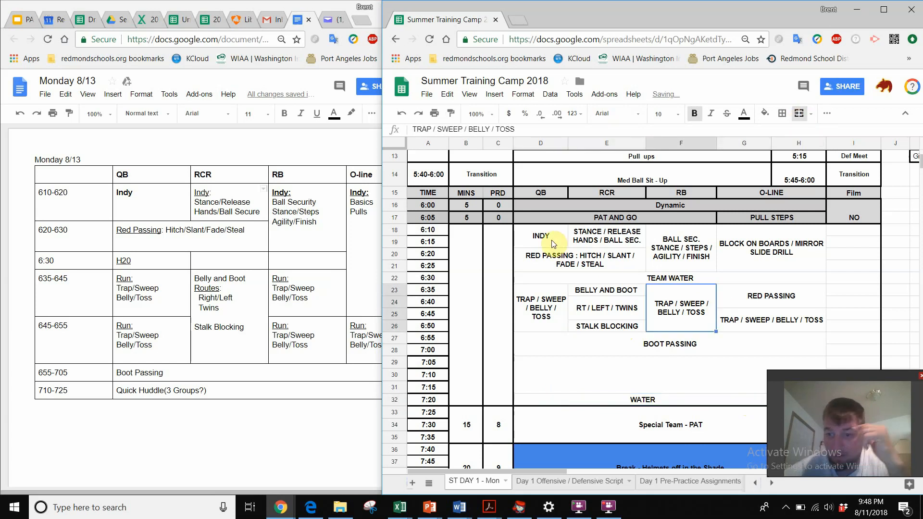
Apply all borders to the QB through O-LINE cells from 6:10 to 7:20
drag(553, 243, 708, 396)
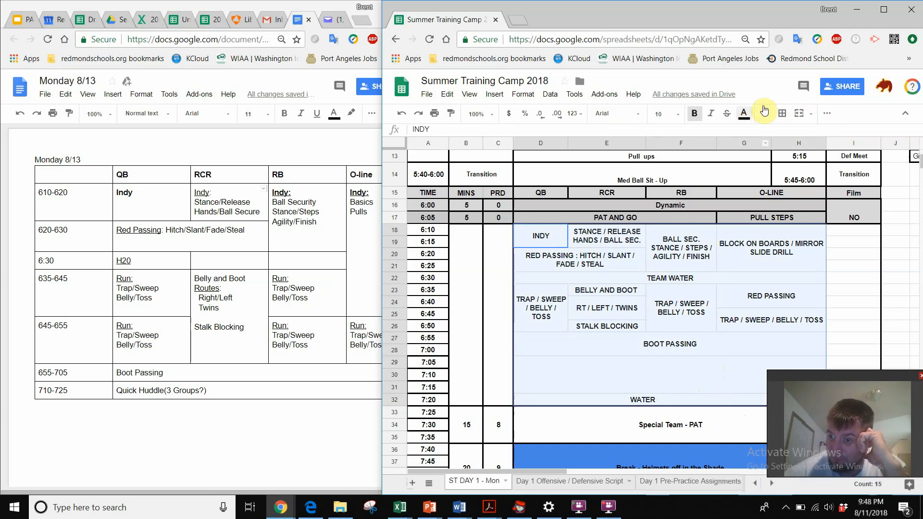
click(783, 116)
click(787, 136)
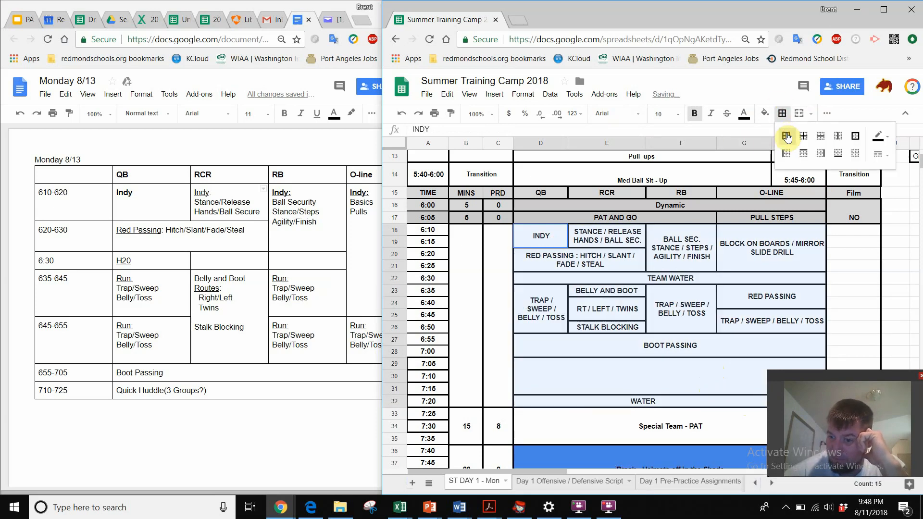
click(678, 284)
Enter QUICK HUDDLE in the merged 7:05 to 7:15 block
click(661, 374)
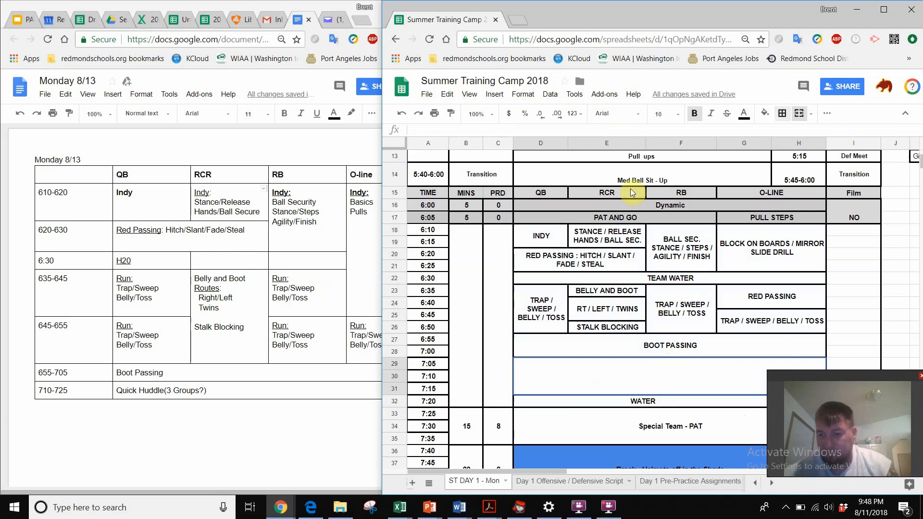
click(671, 134)
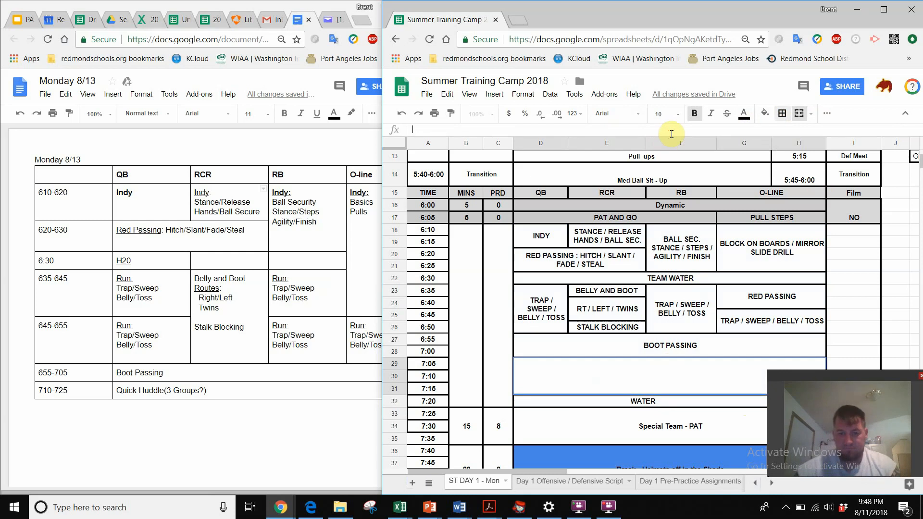
text(QUICK)
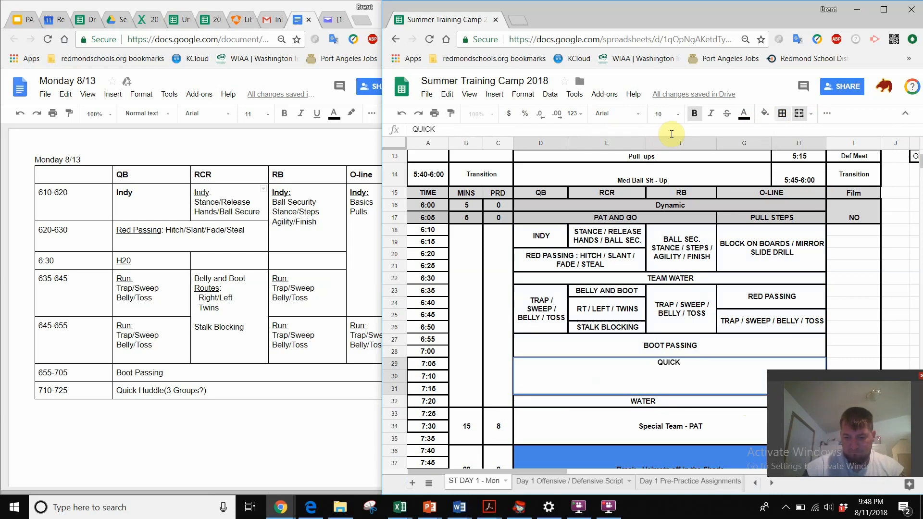
text( HUDDLE)
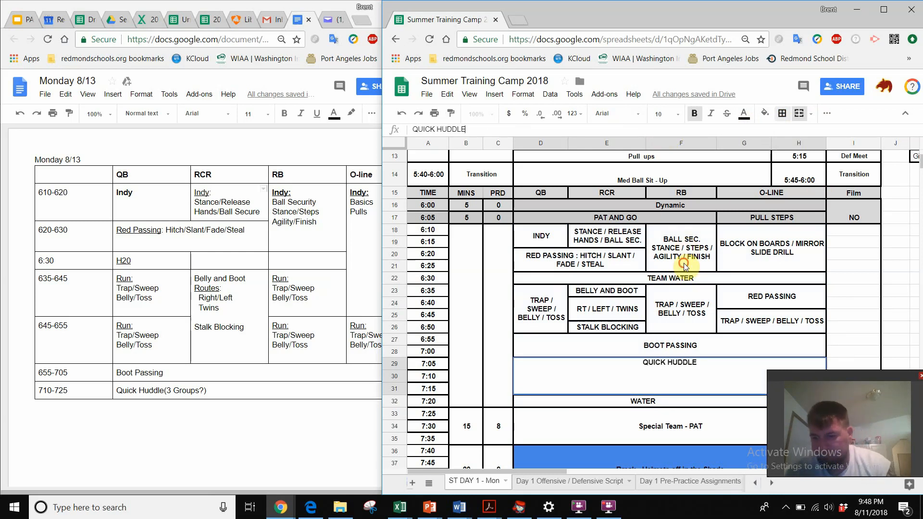
click(682, 263)
Unmerge the tall MINS and PRD cells that span 6:10 to 7:20
click(468, 240)
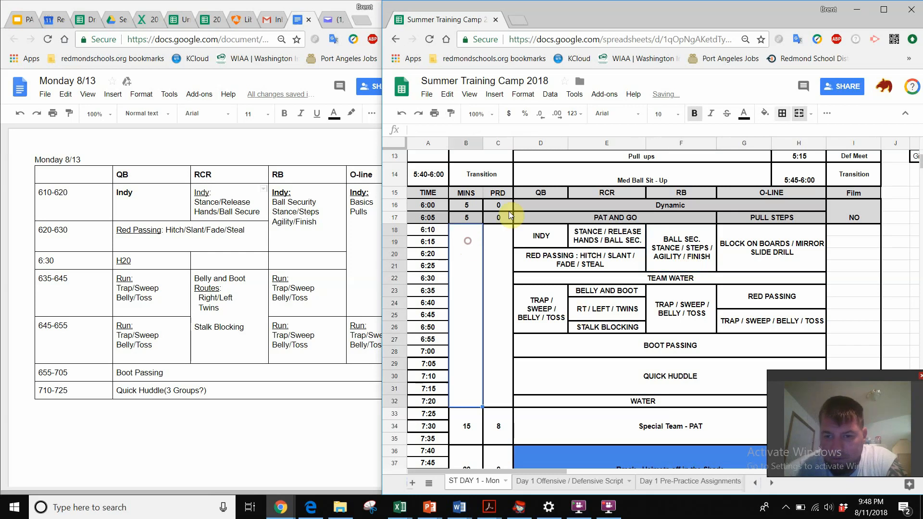
click(799, 115)
click(556, 237)
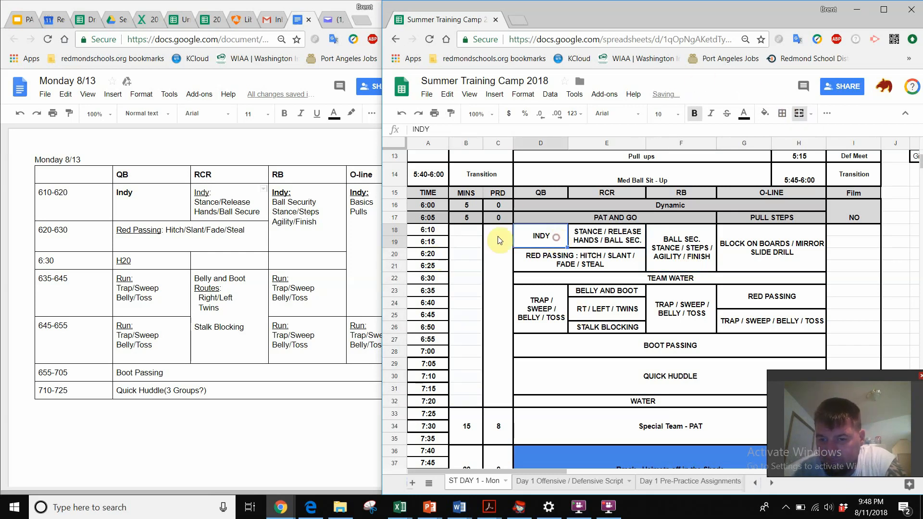
click(467, 227)
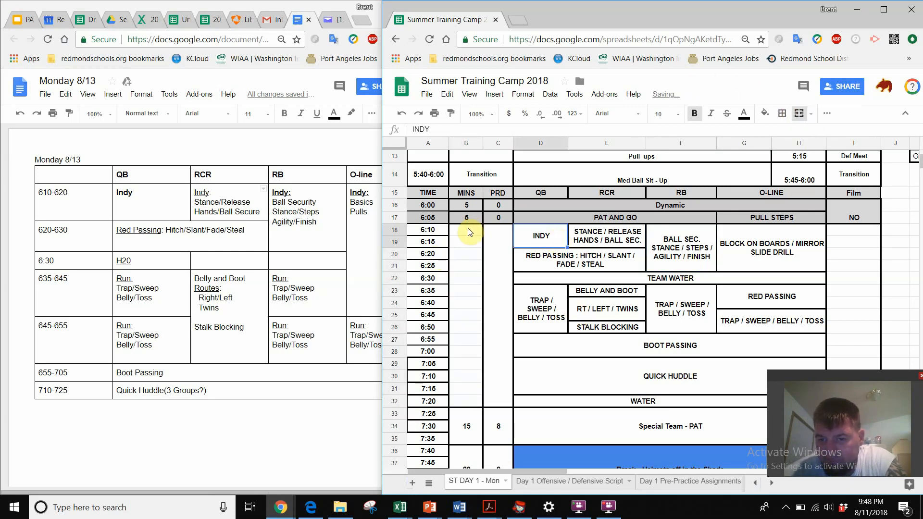
click(499, 240)
click(797, 115)
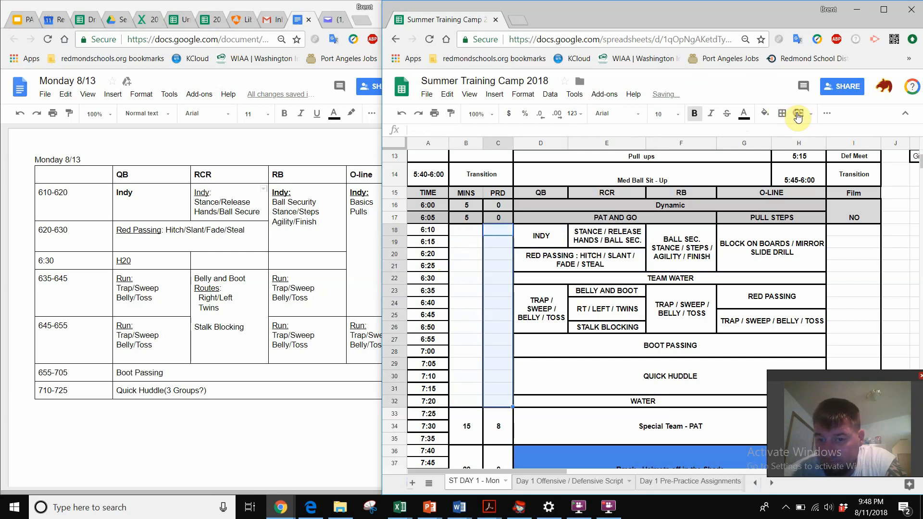
click(557, 310)
Merge the PRD cells for 6:10 to 6:15 and, separately, those for 6:20 to 6:25
drag(492, 231, 492, 245)
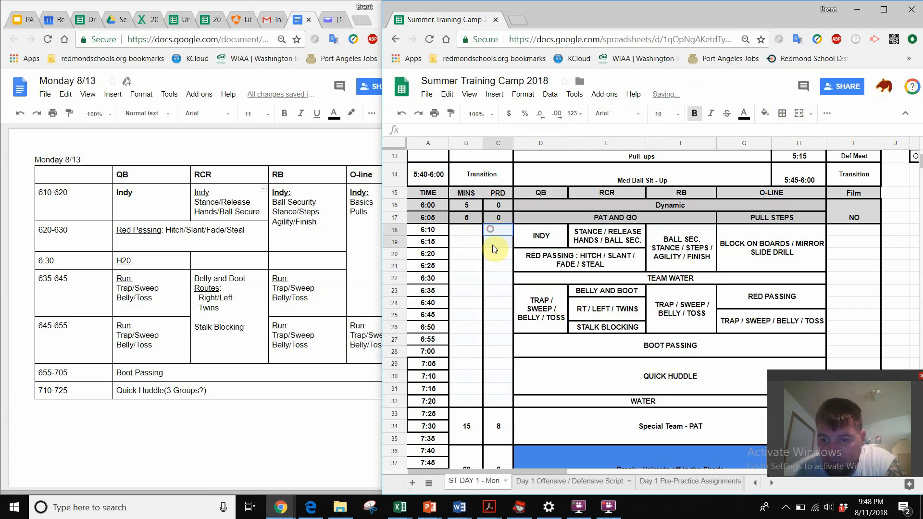
click(798, 114)
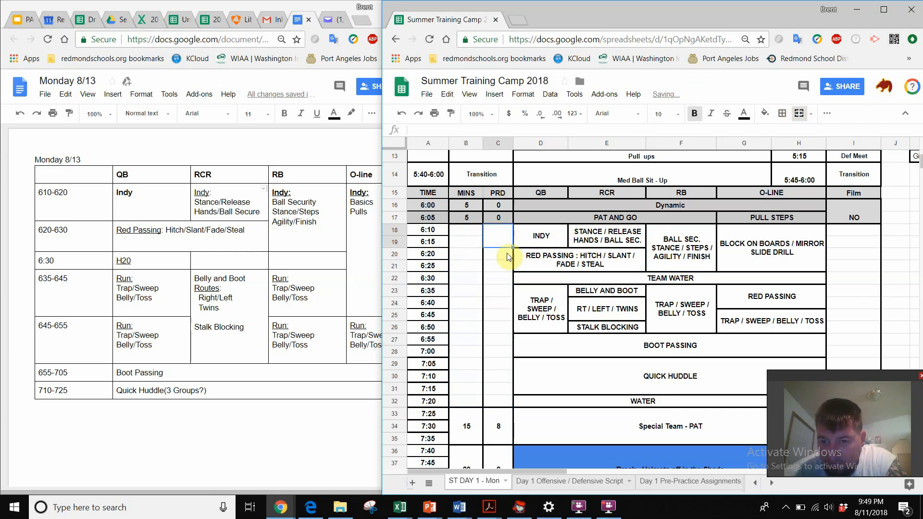
drag(502, 254, 507, 266)
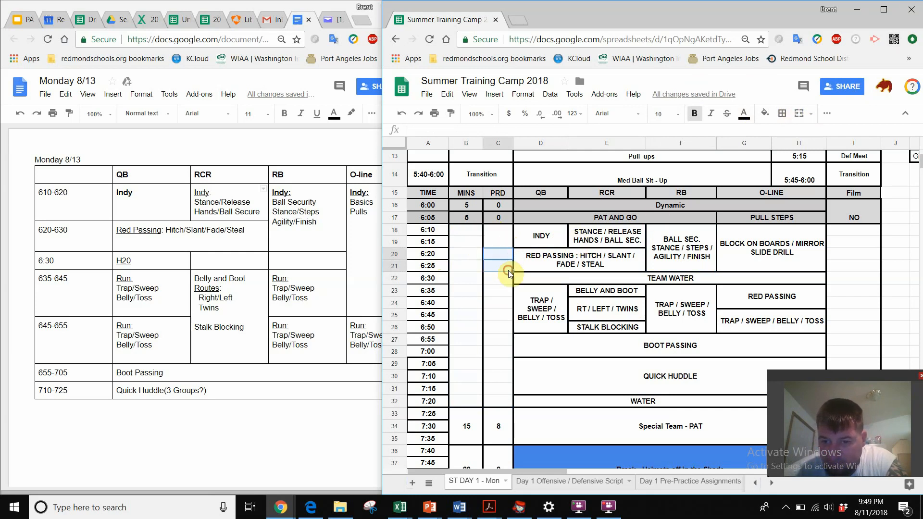
click(798, 114)
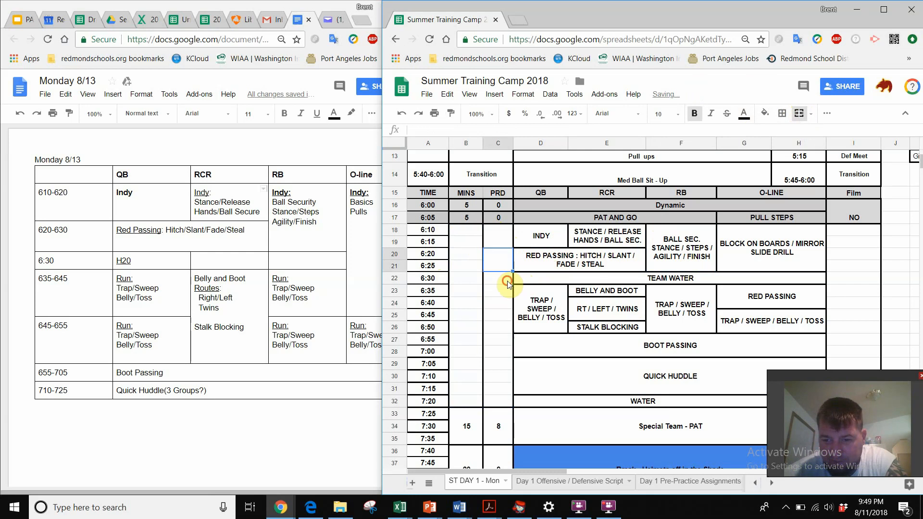
Merge the PRD cells for 6:35 to 6:50, keeping the 6:30 cell separate
click(502, 279)
click(504, 292)
drag(504, 291, 506, 324)
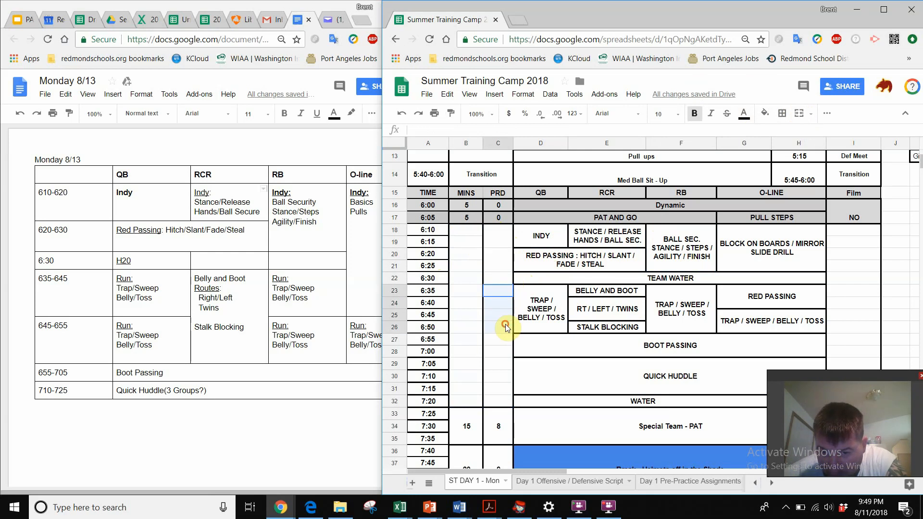
click(798, 115)
click(534, 326)
Merge the PRD cells for 6:55 to 7:00 and, separately, those for 7:05 to 7:15
drag(507, 340, 504, 349)
click(798, 115)
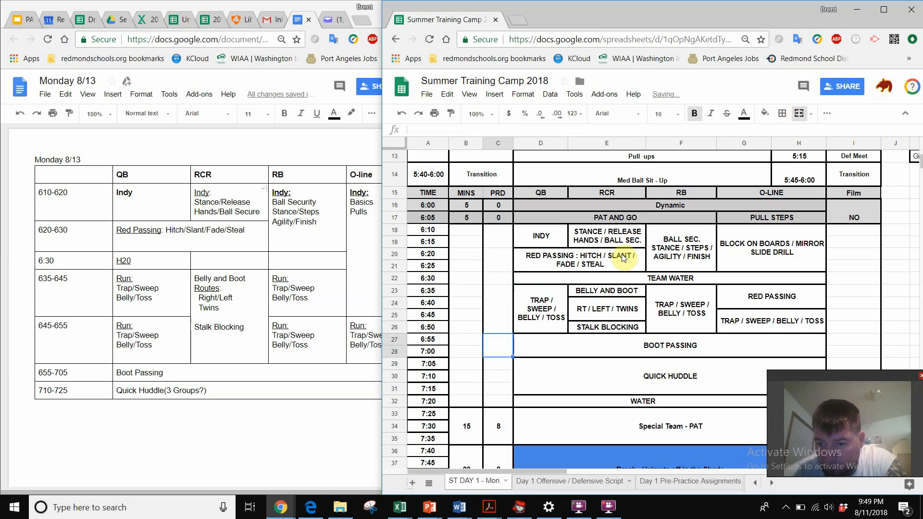
click(504, 363)
drag(507, 384, 507, 387)
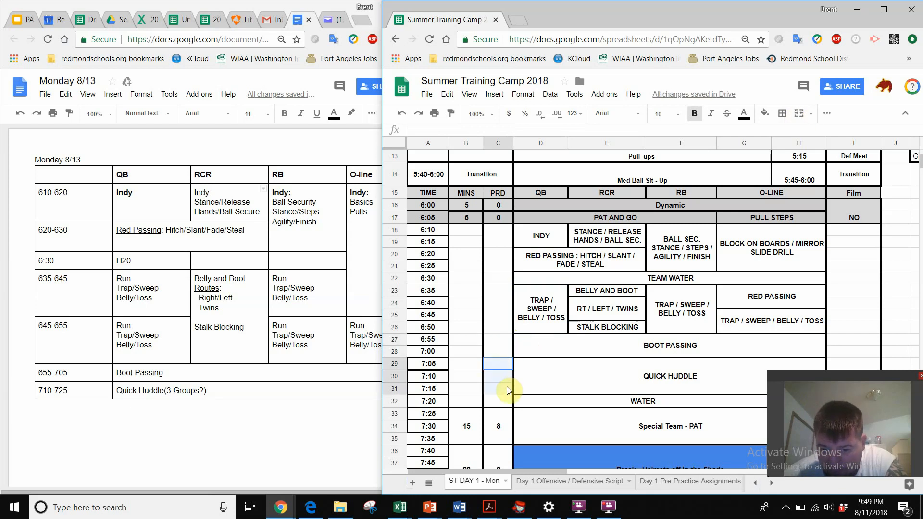
click(798, 115)
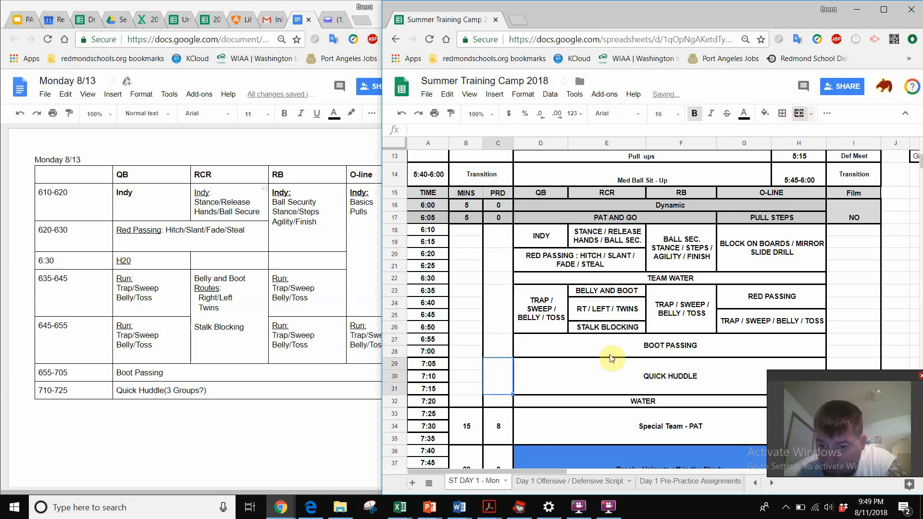
Merge the MINS cells for 6:10 to 6:15 and, separately, those for 6:20 to 6:25
drag(470, 231, 471, 242)
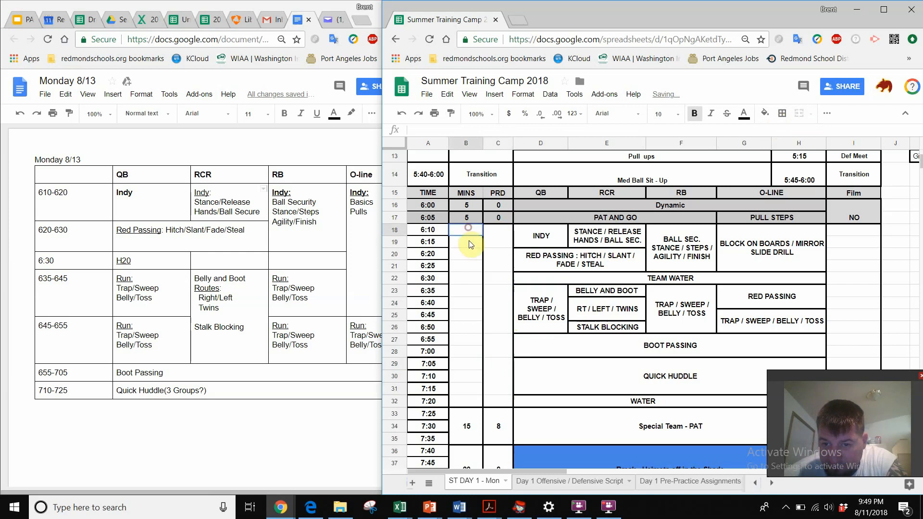
click(798, 113)
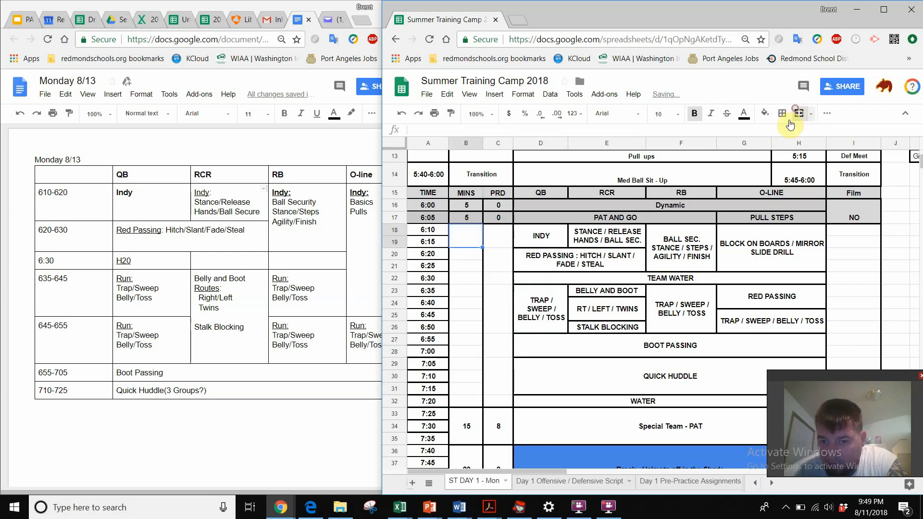
drag(474, 256, 474, 262)
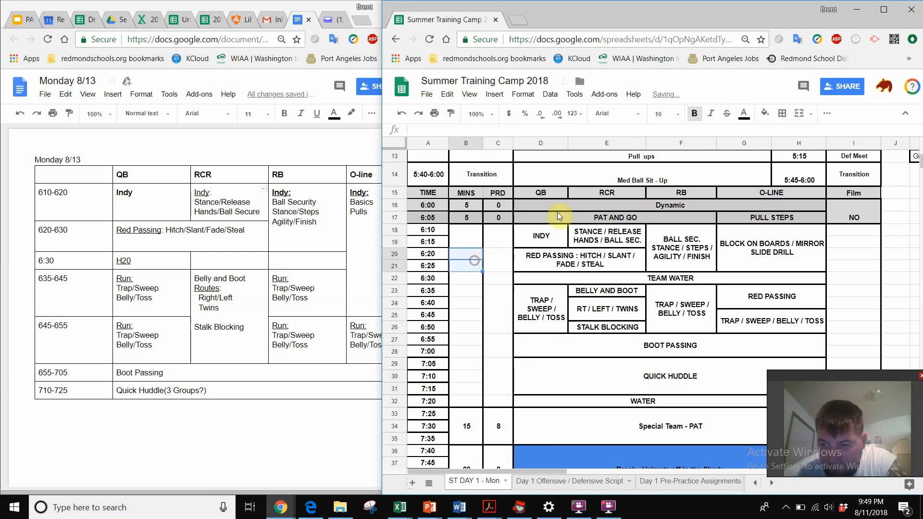
click(799, 115)
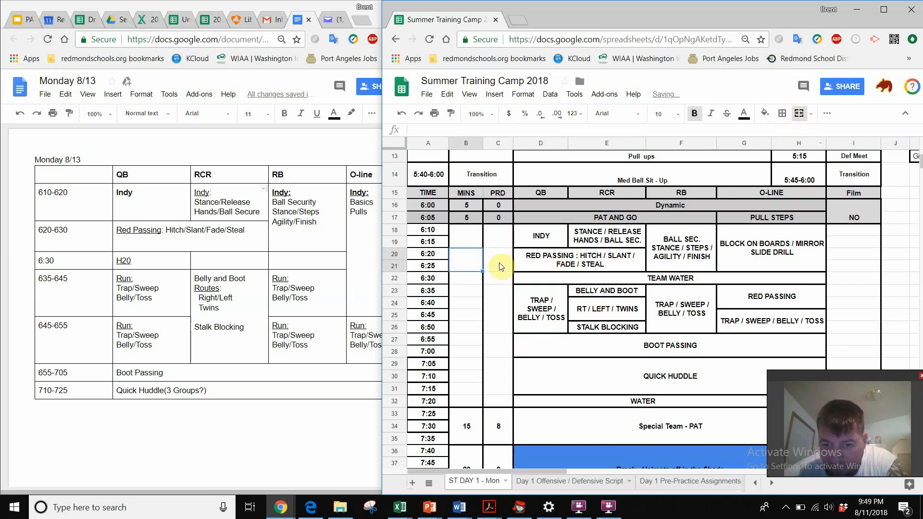
Merge the MINS cells for 6:35 to 6:50, keeping the 6:30 cell separate
click(473, 280)
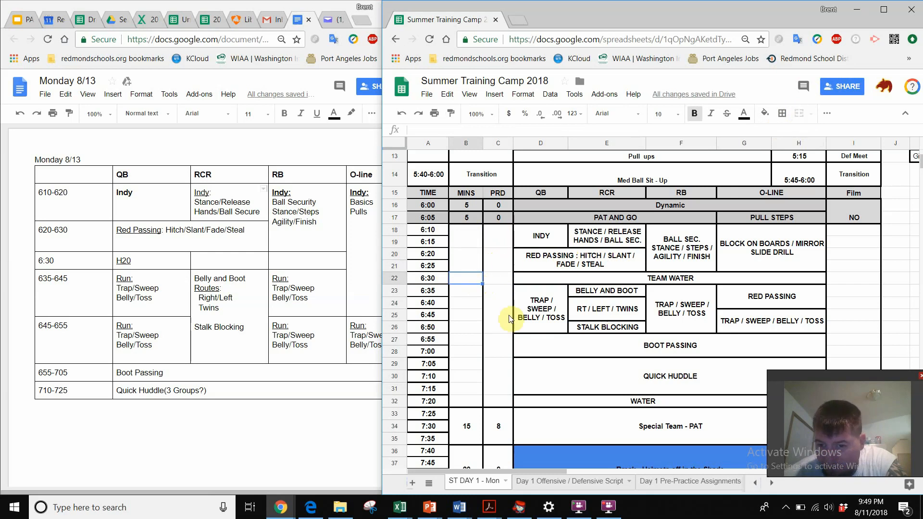
drag(459, 294, 463, 326)
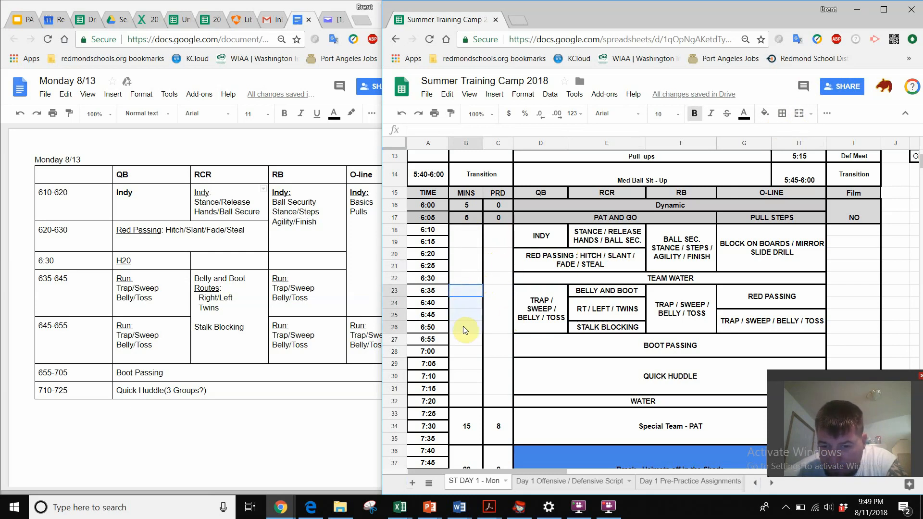
click(799, 115)
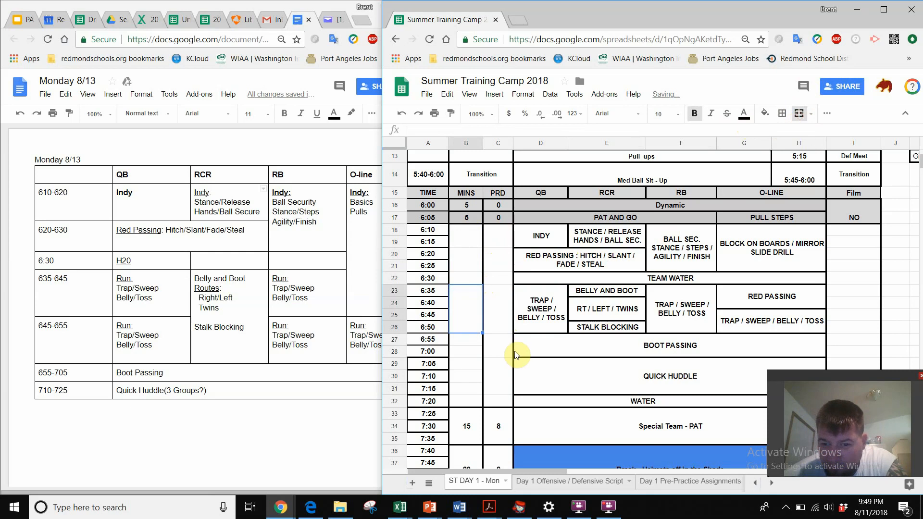
Merge the MINS cells for 6:55 to 7:00 and, separately, those for 7:05 to 7:15
drag(473, 343, 468, 386)
click(800, 114)
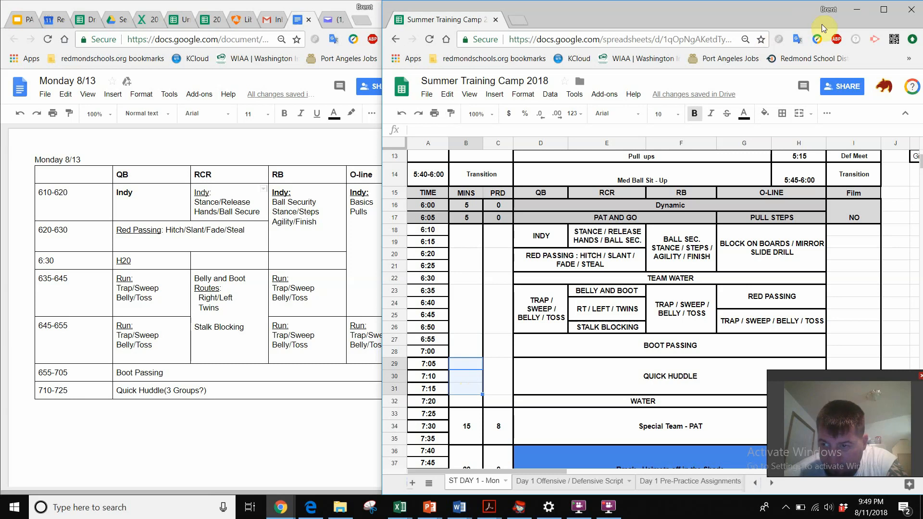
click(799, 115)
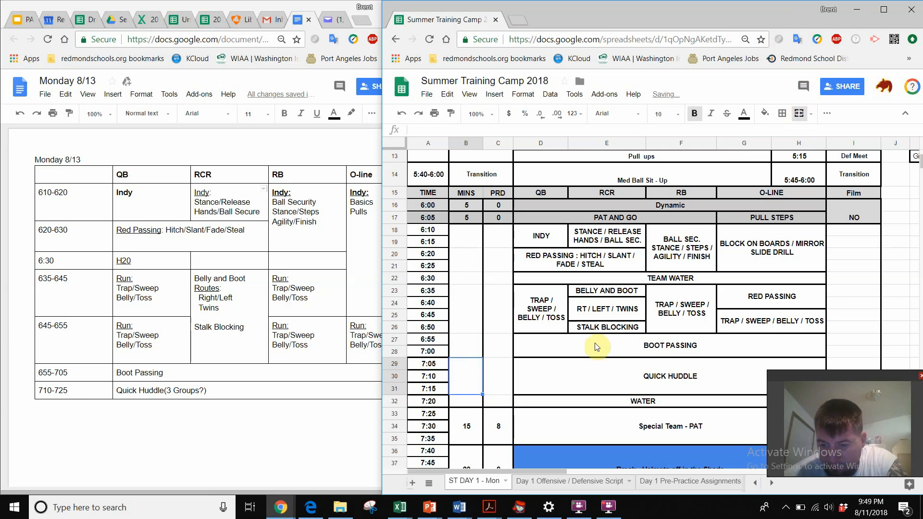
Apply all borders to the MINS and PRD cells from 6:10 to 7:20
click(567, 339)
drag(459, 235, 497, 400)
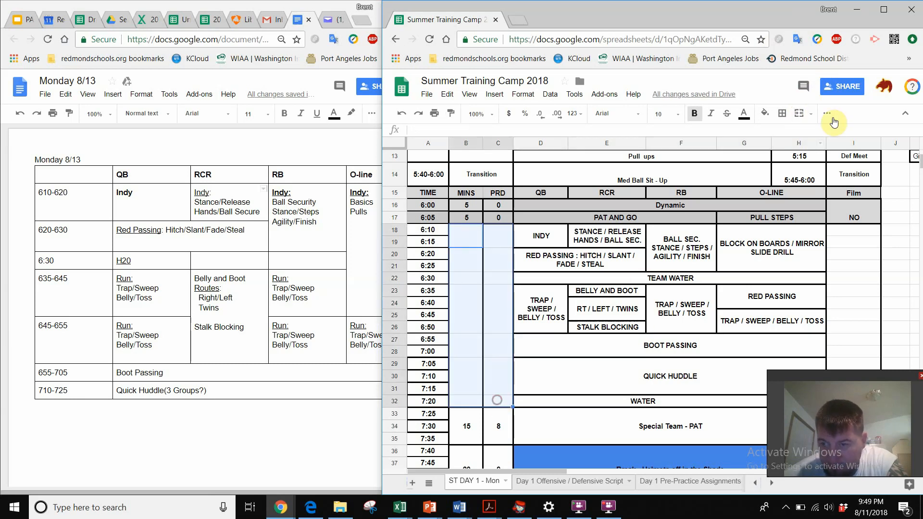
click(782, 113)
click(784, 137)
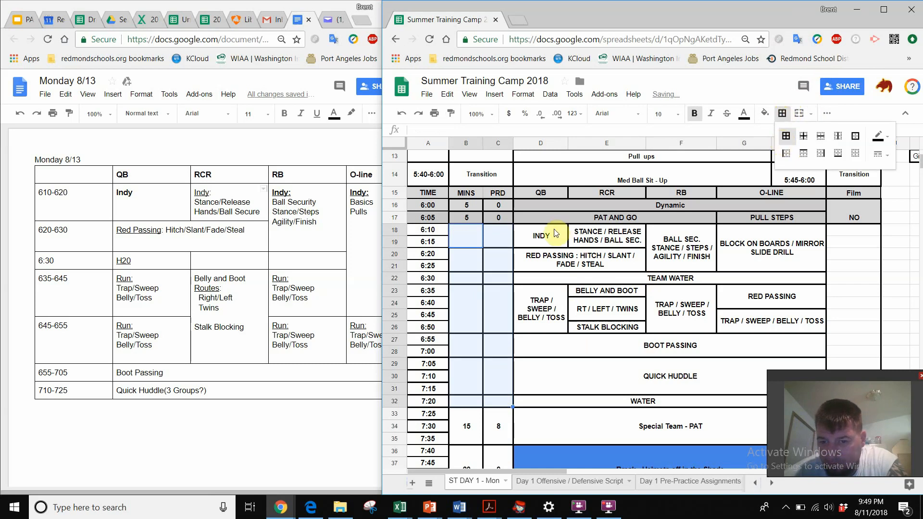
click(539, 236)
Fill the MINS cells from 6:10 to 7:20 in order with 10, 10, 5, 20, 10, 15 and 5
click(469, 233)
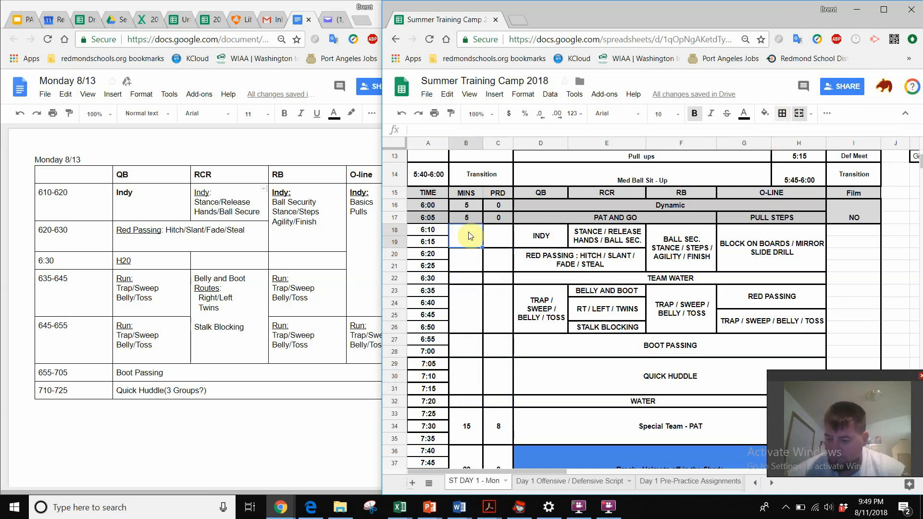
text(10)
key(Return)
text(10)
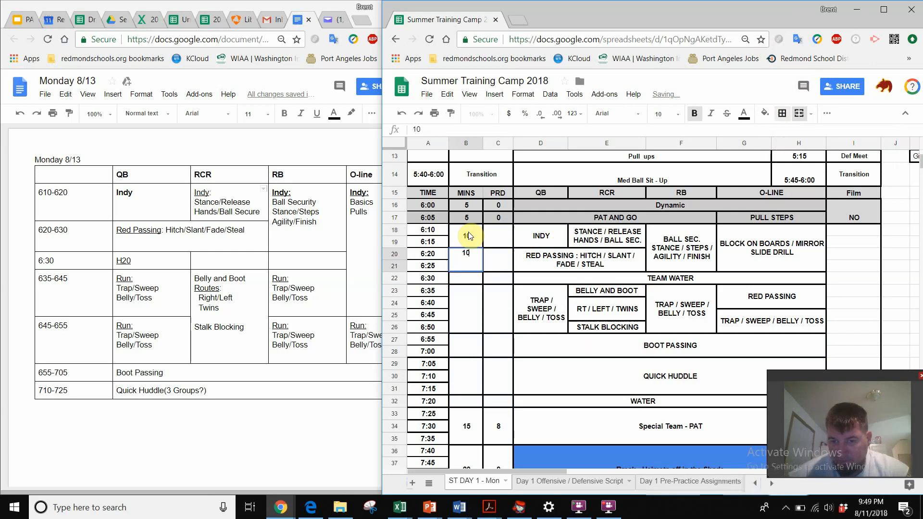
key(Return)
text(5)
key(Return)
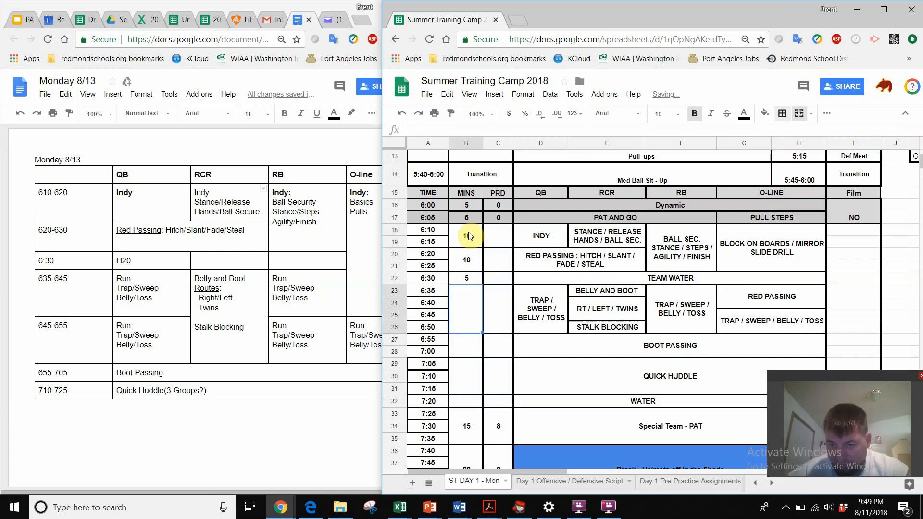
text(20)
key(Return)
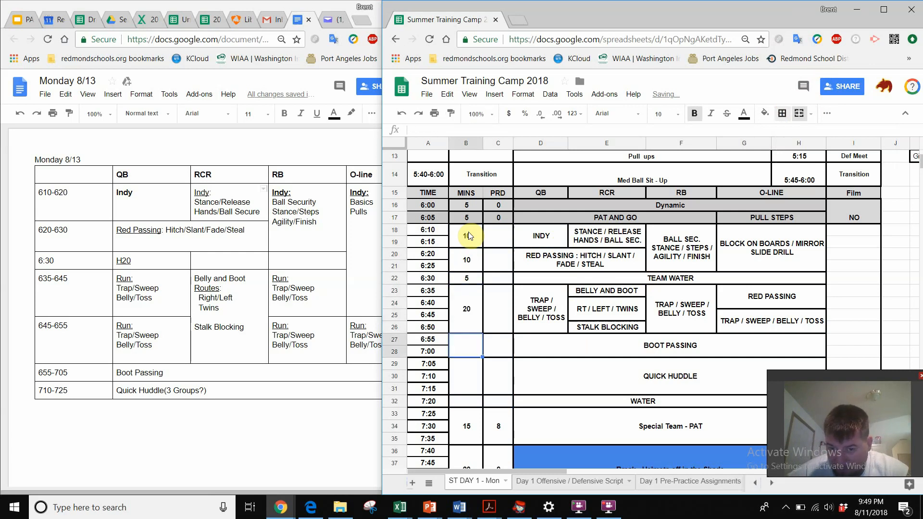
text(10)
key(Return)
text(15)
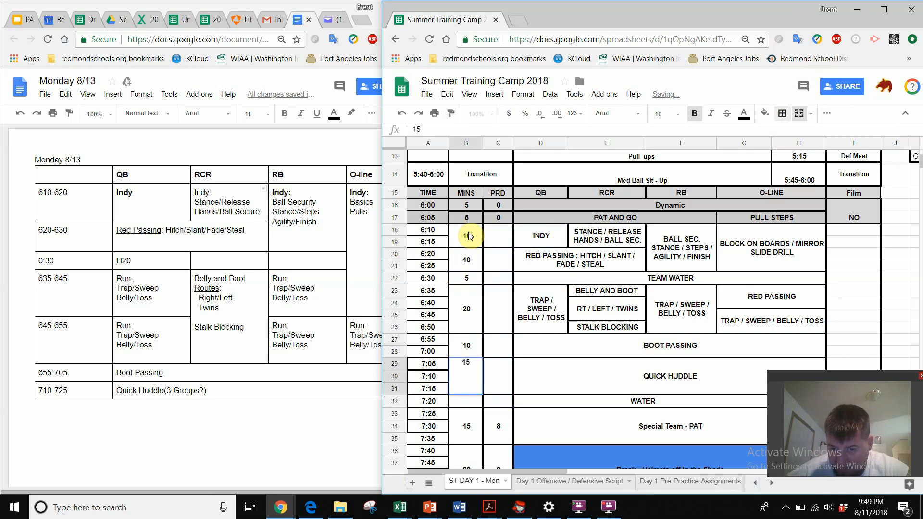
key(Return)
text(5)
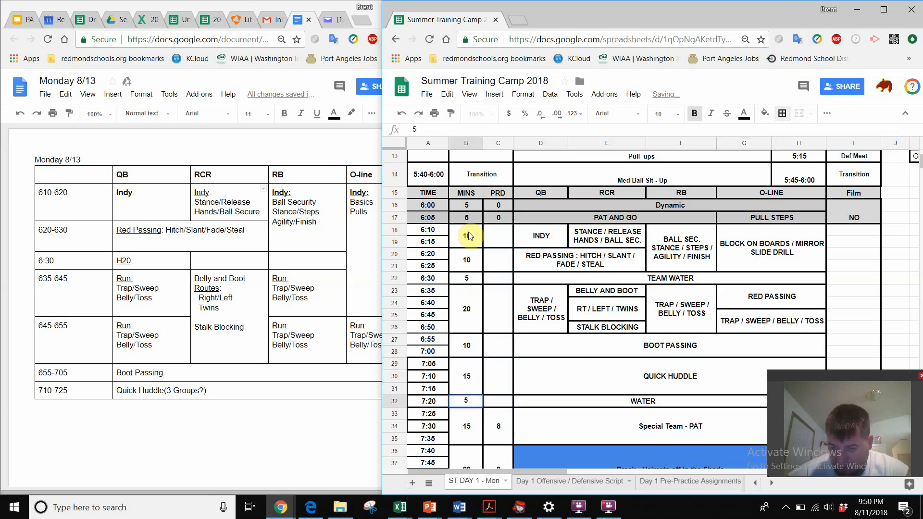
Number the PRD cells from 6:10 to 7:20 in order from 1 to 7
key(Right)
key(Up)
key(Up)
key(Up)
key(Up)
key(Up)
key(Up)
key(Up)
key(Up)
key(Up)
key(Up)
key(Up)
key(Up)
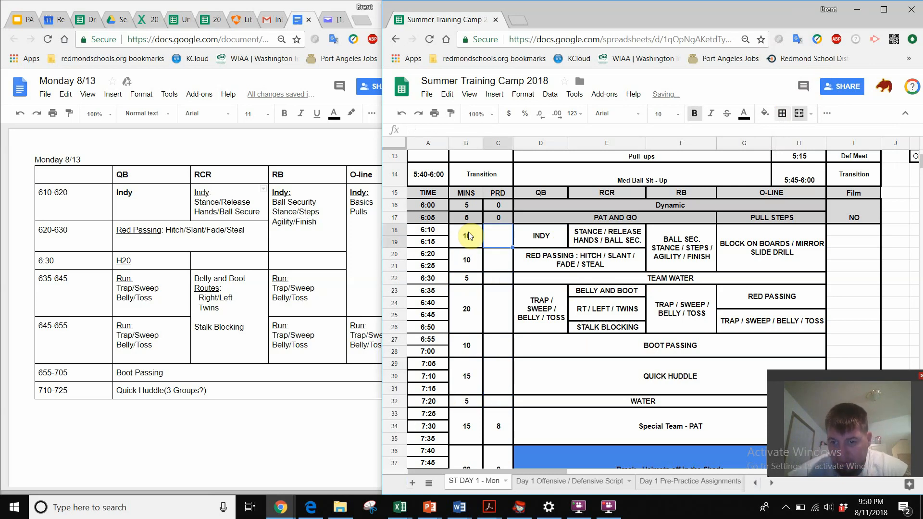
text(1)
key(Return)
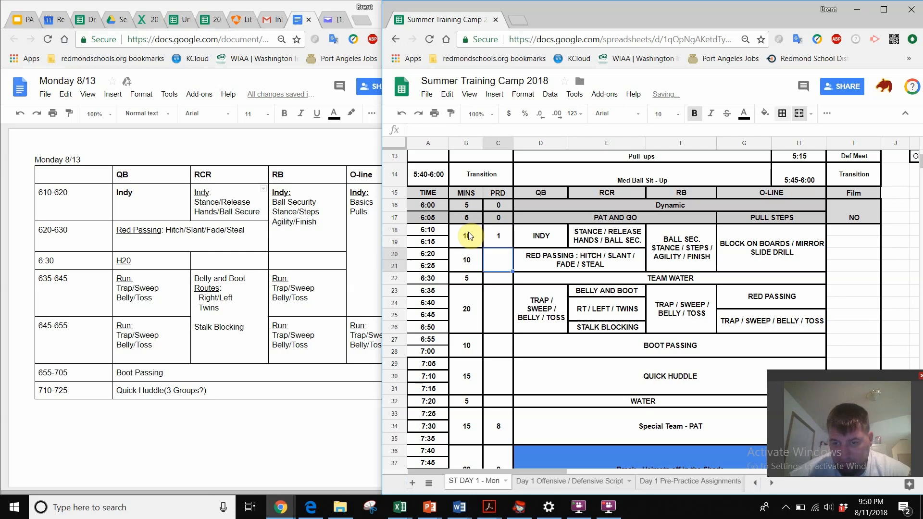
text(2)
key(Return)
text(3)
key(Return)
text(4)
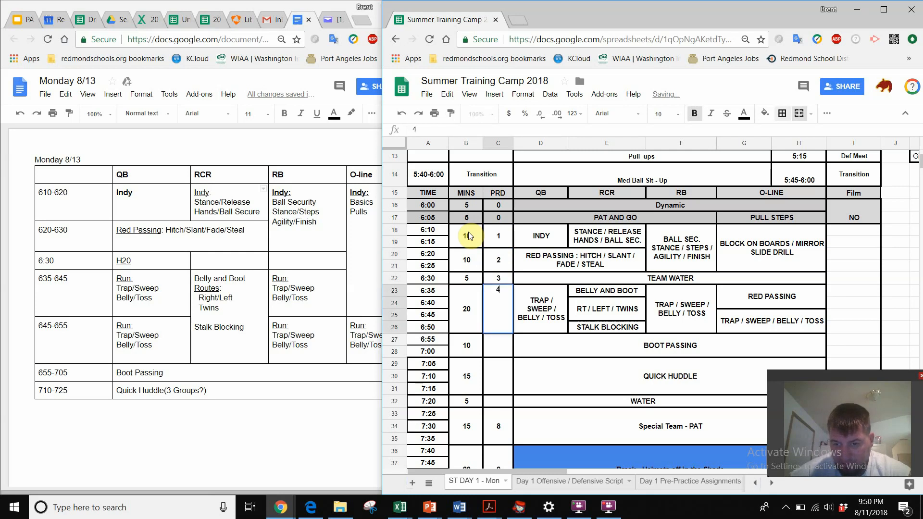
key(Return)
text(5)
key(Return)
text(6)
key(Return)
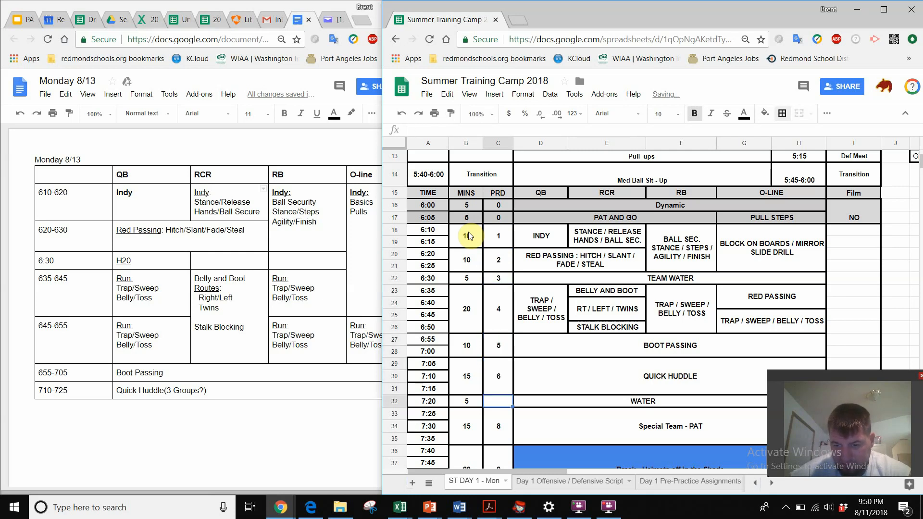
text(7)
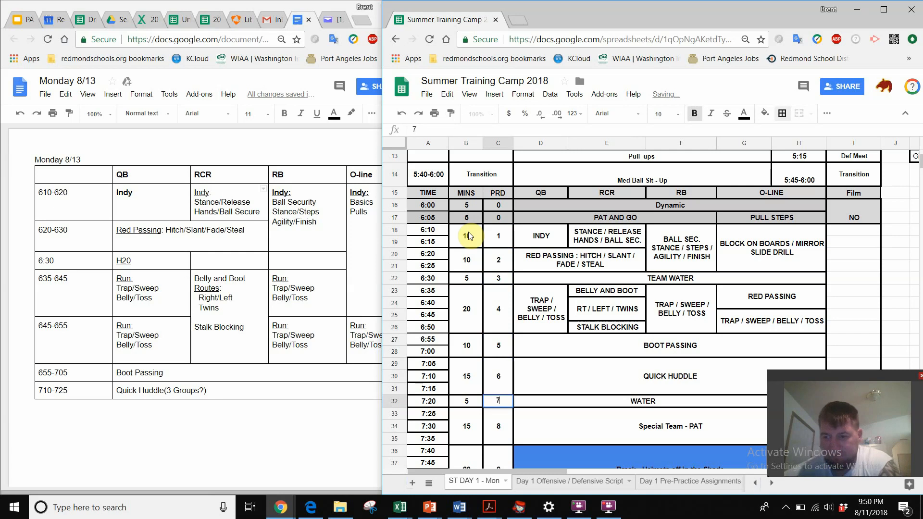
key(Up)
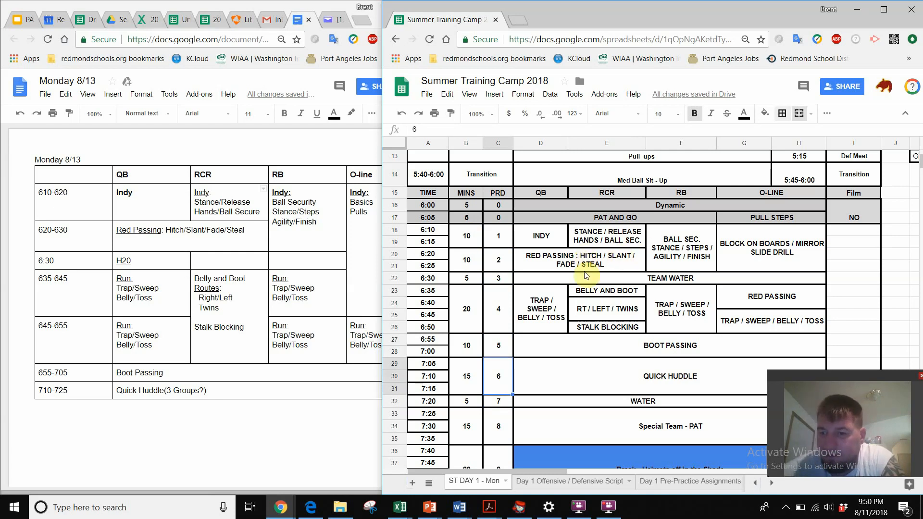
Fill the 6:30 TEAM WATER row's merged cell with blue
click(584, 267)
click(587, 278)
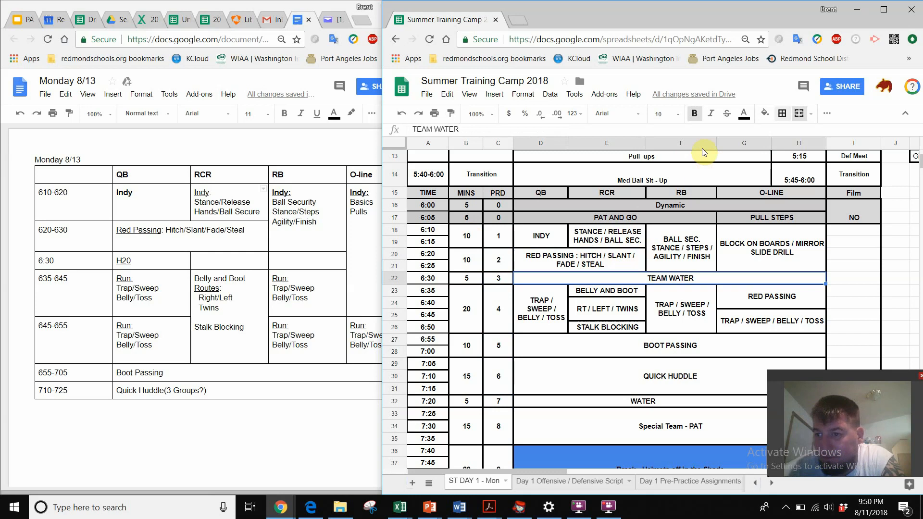
click(764, 116)
click(829, 159)
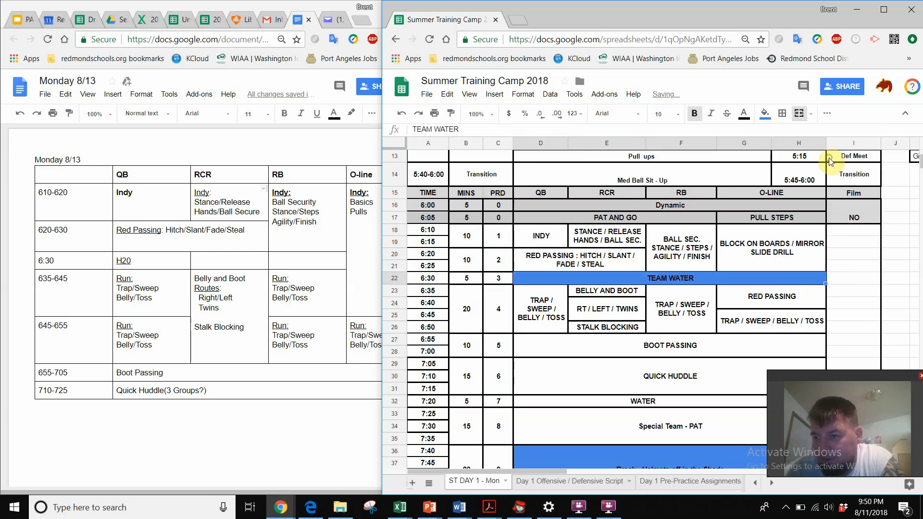
Fill the 7:20 WATER row's merged cell with the same blue as TEAM WATER
click(658, 391)
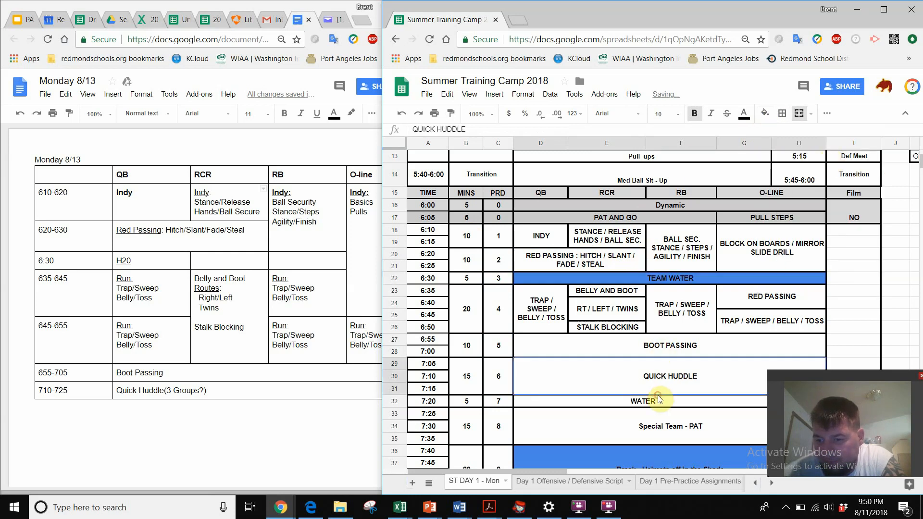
click(663, 402)
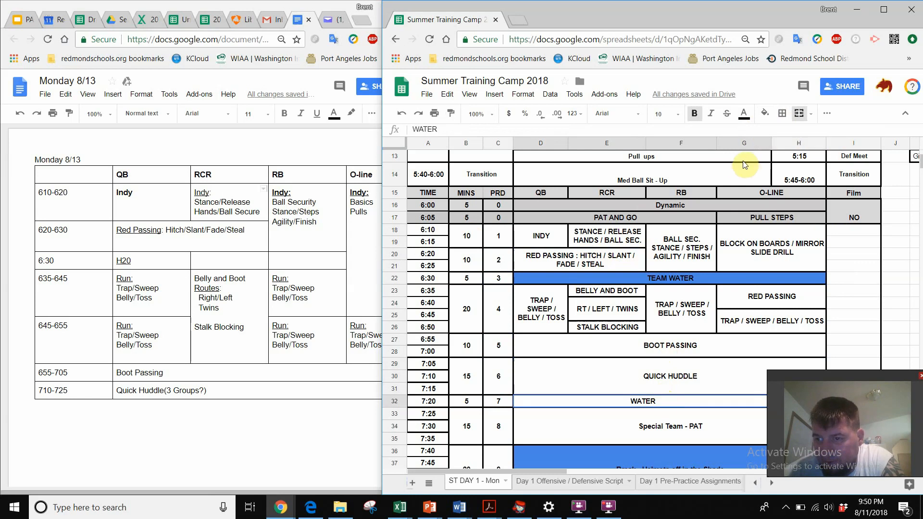
click(765, 115)
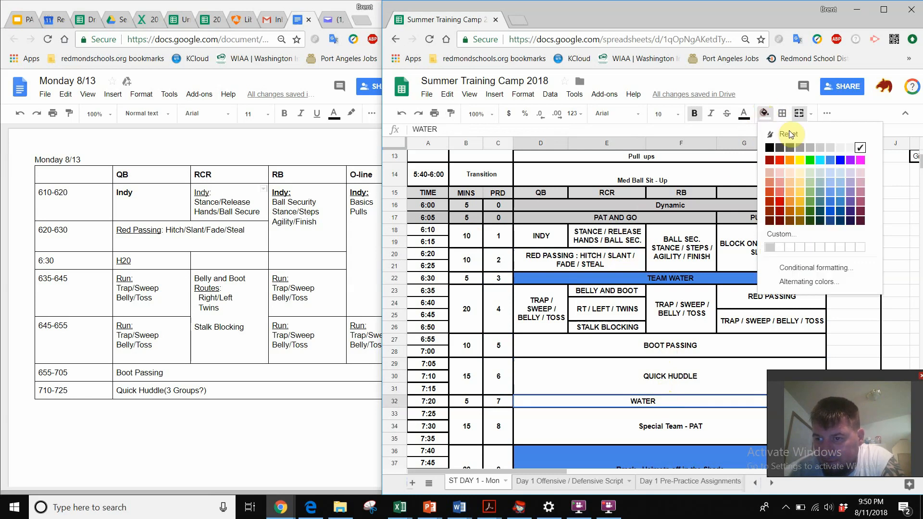
click(832, 162)
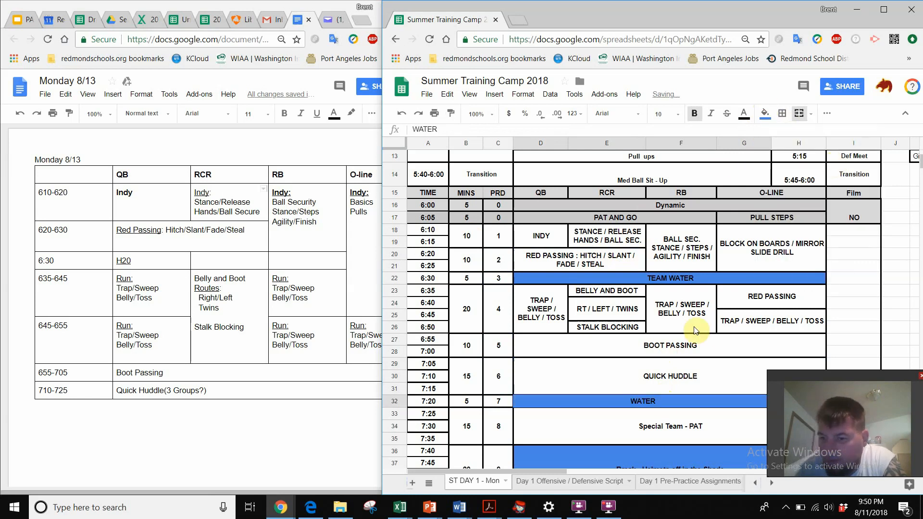
Merge the QUICK HUDDLE and WATER cells into one block for 7:05 to 7:20, keeping only QUICK HUDDLE
click(615, 344)
click(496, 326)
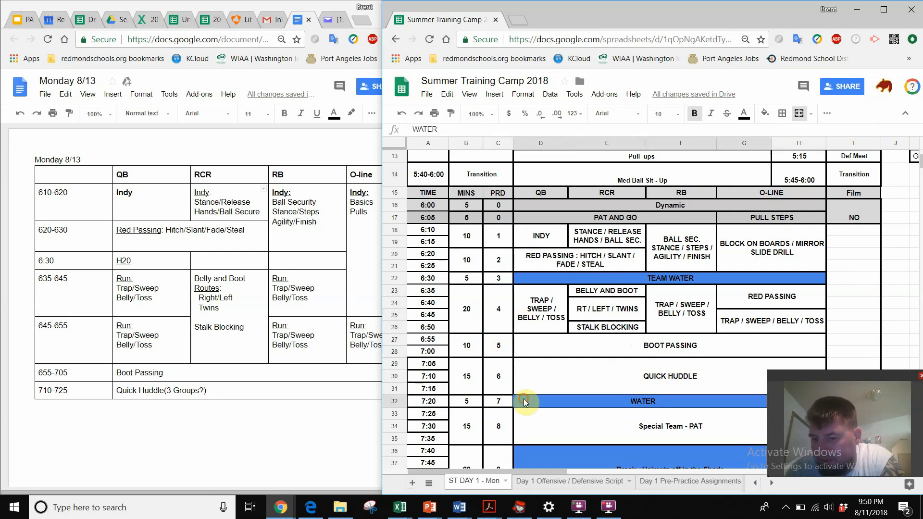
click(545, 383)
click(553, 400)
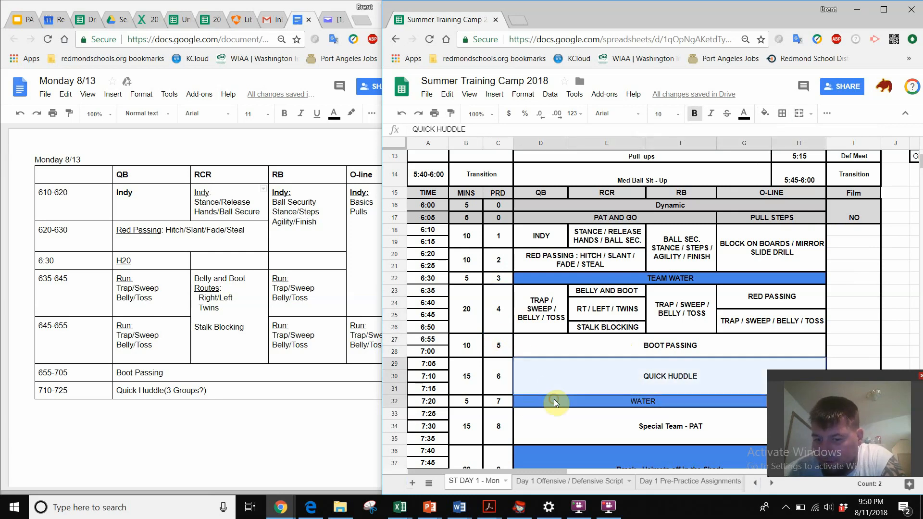
click(800, 116)
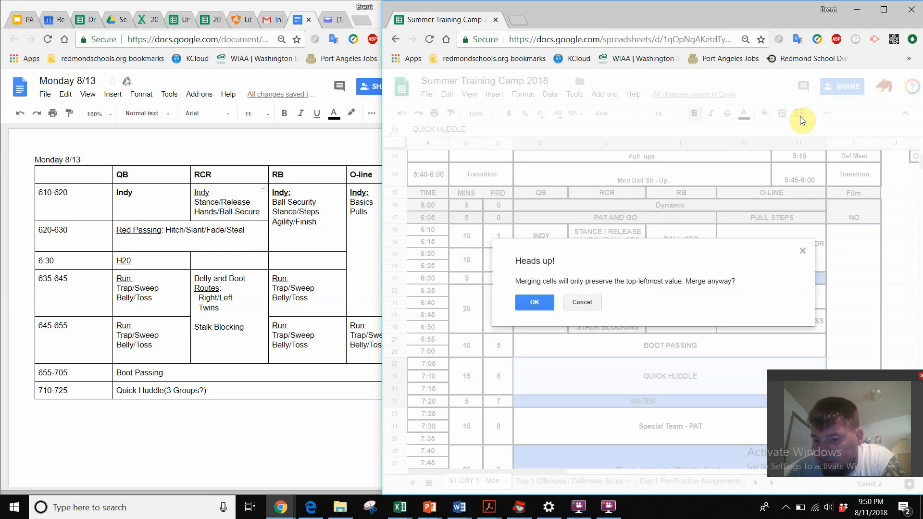
click(542, 307)
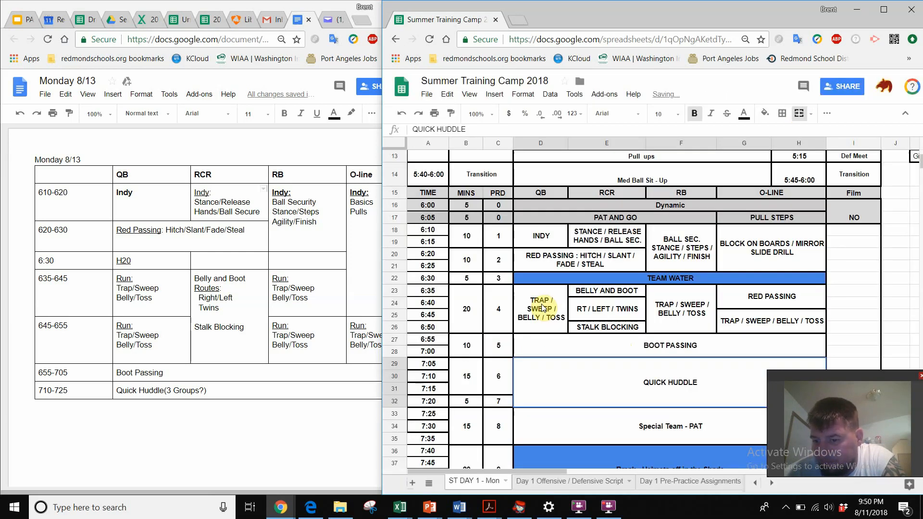
Merge the MINS cells and the PRD cells for 7:05 to 7:20 into one block each, keeping only the top values, 15 and 6
click(536, 355)
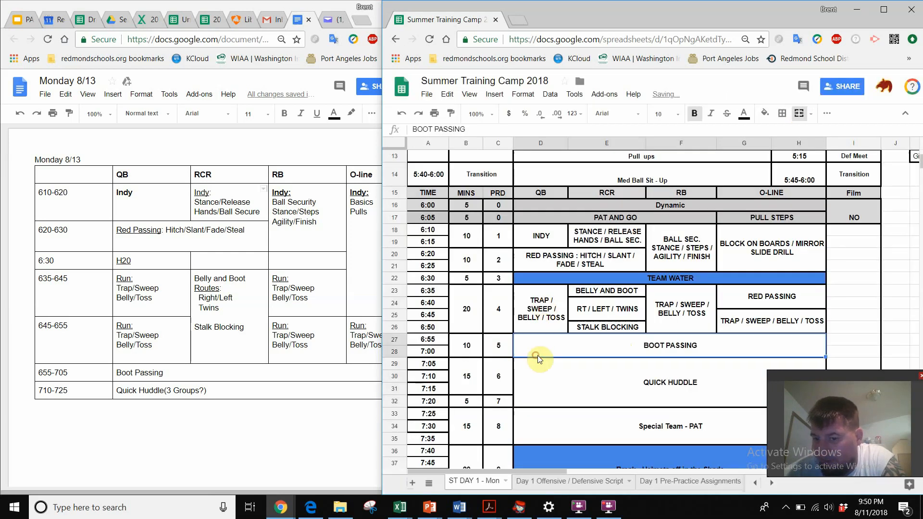
click(466, 380)
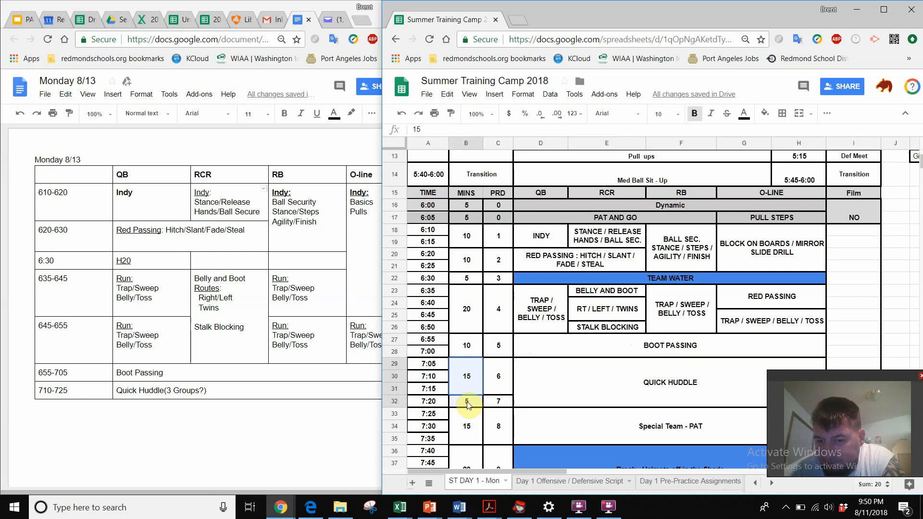
click(798, 113)
click(536, 302)
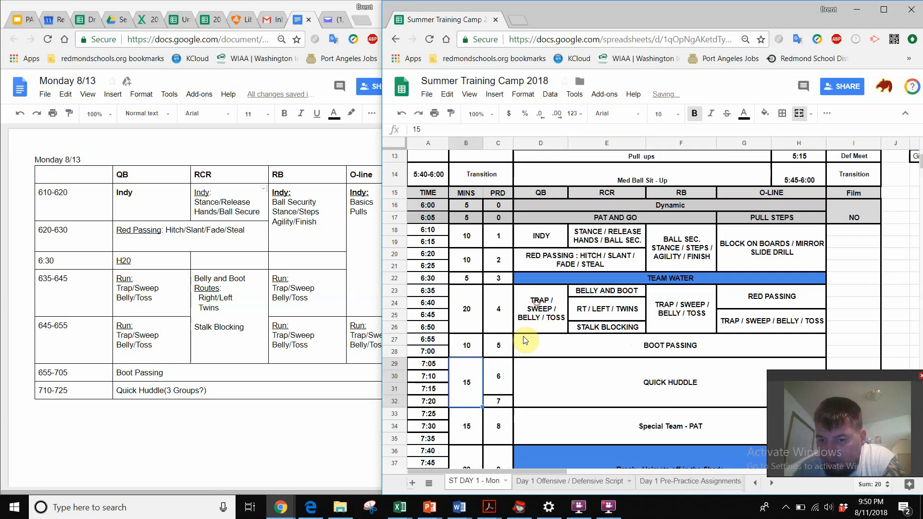
click(498, 374)
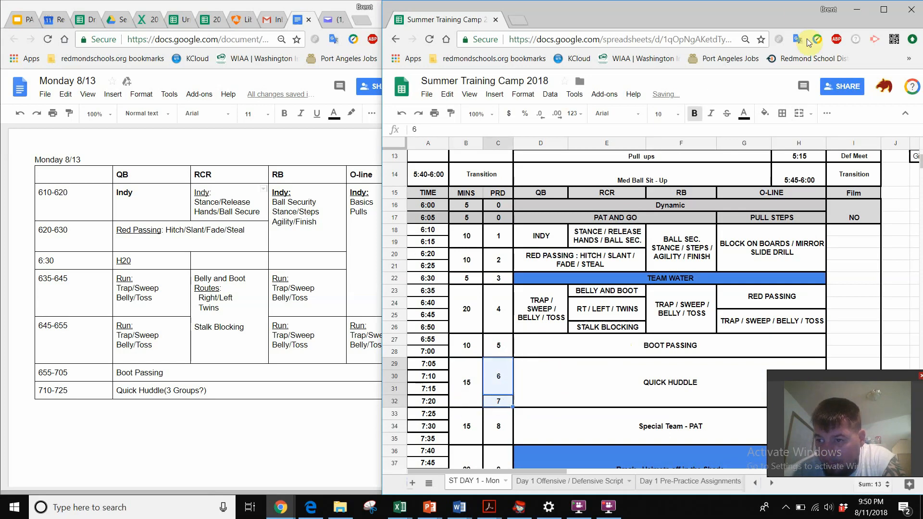
click(798, 113)
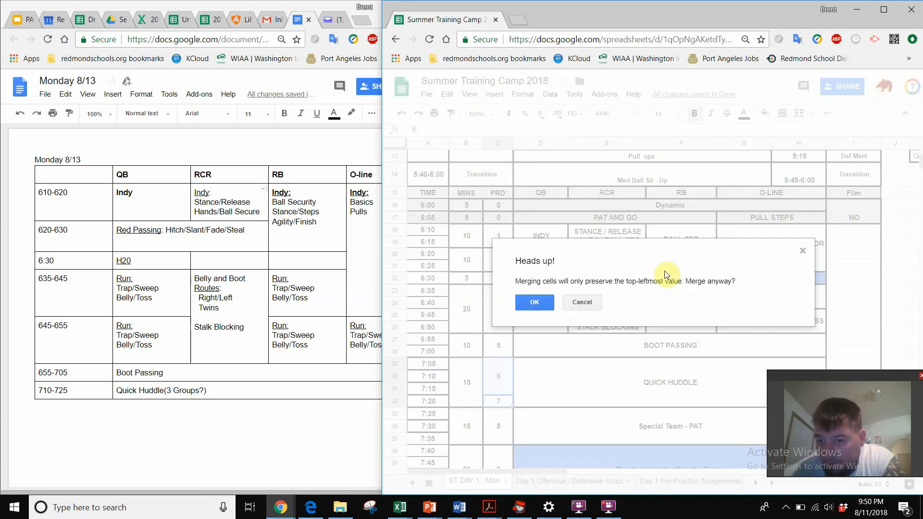
click(534, 301)
Set the MINS of the QUICK HUDDLE block to 20
click(466, 383)
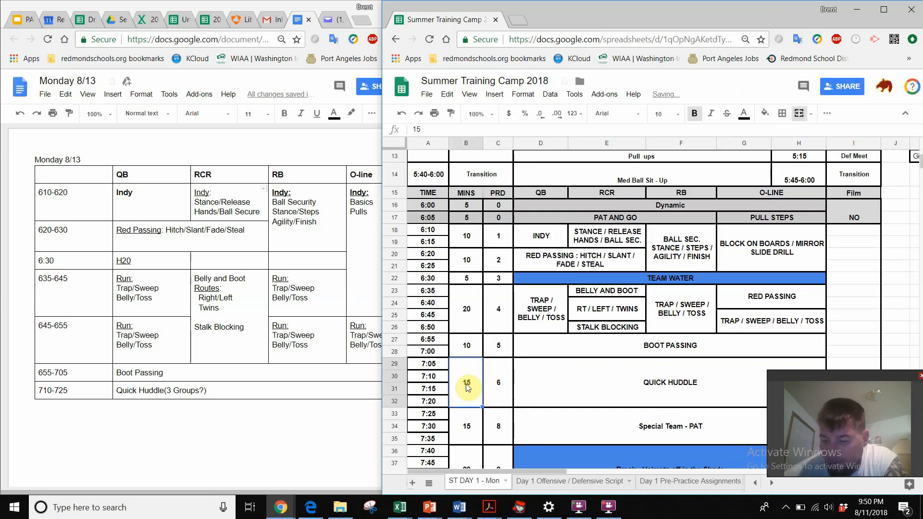
text(20)
key(Tab)
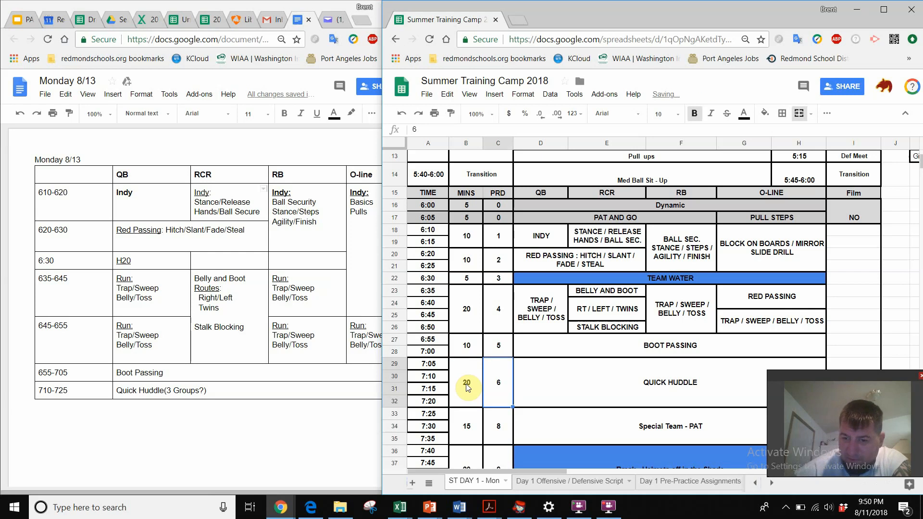
Renumber the PRD cells of the Special Team - PAT and Break - Helmets off in the Shade blocks as 7 and 8
key(Down)
key(Down)
key(Down)
key(Down)
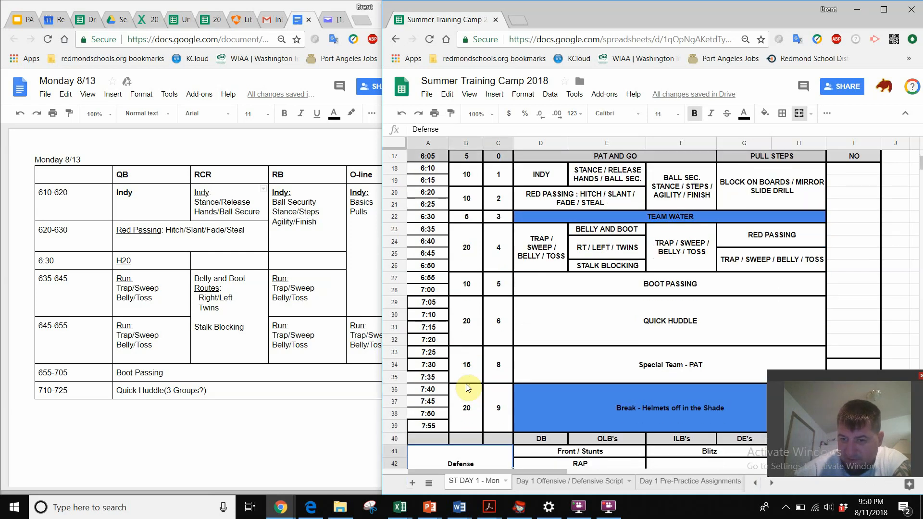
key(Up)
key(Up)
key(Up)
text(7)
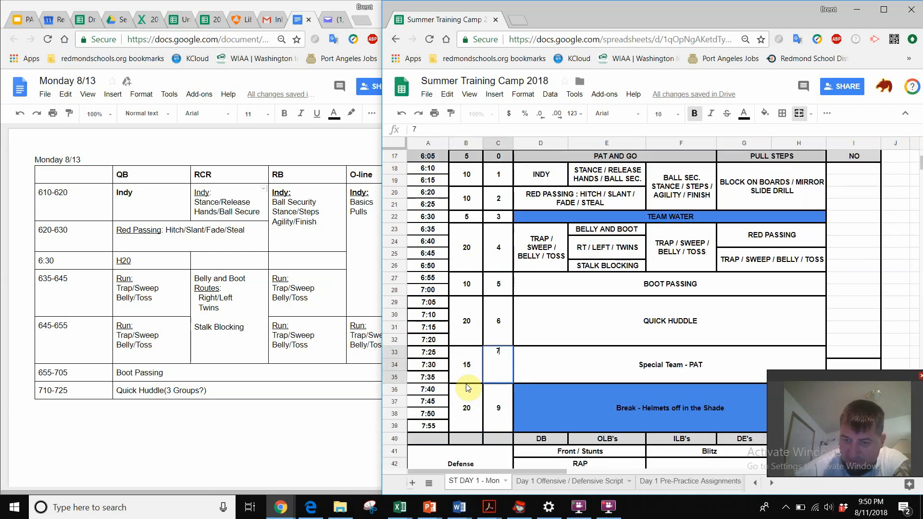
key(Return)
click(561, 373)
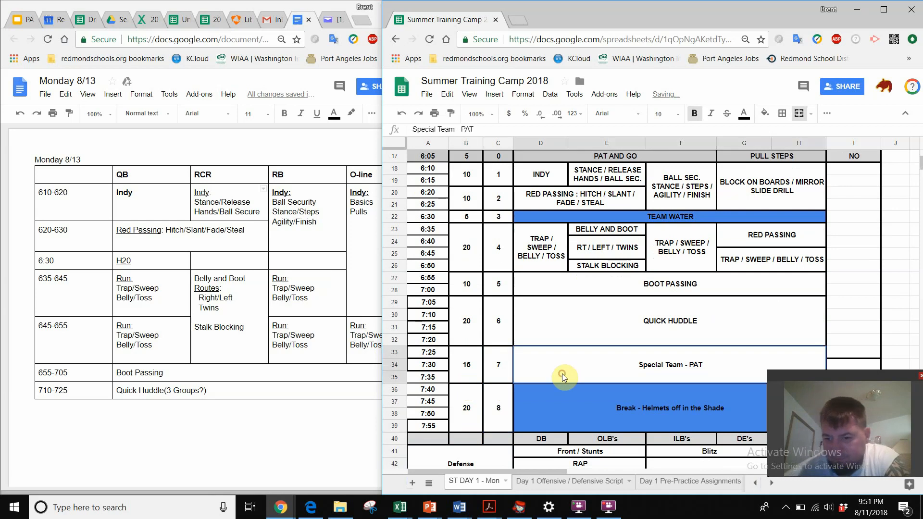
scroll(595, 327, up, 1)
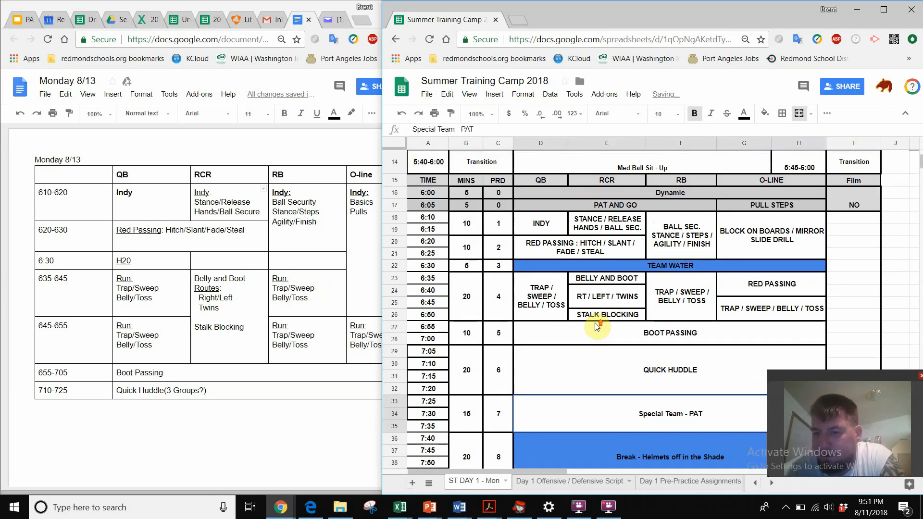
click(841, 431)
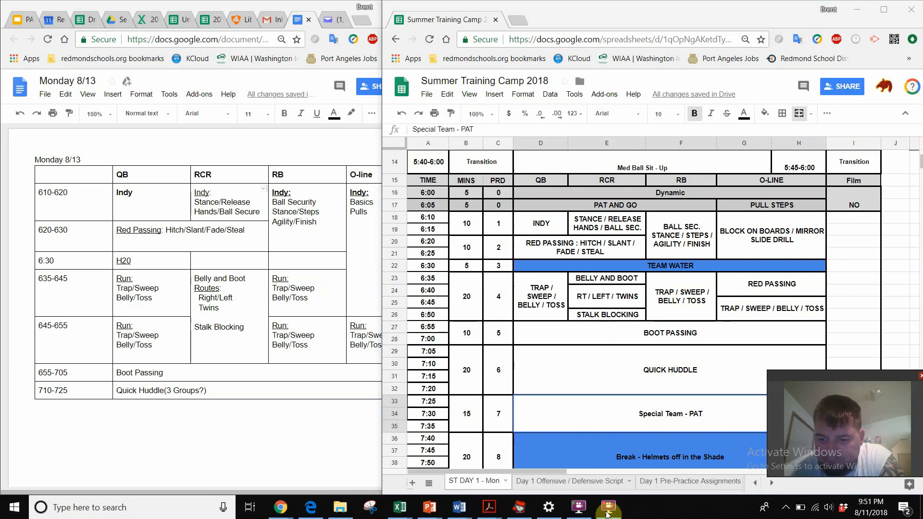
mouse_move(609, 510)
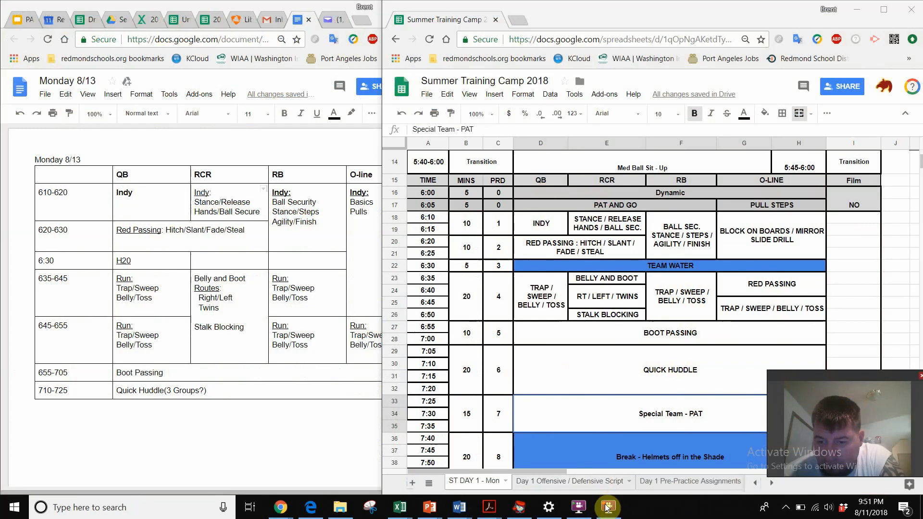
click(610, 508)
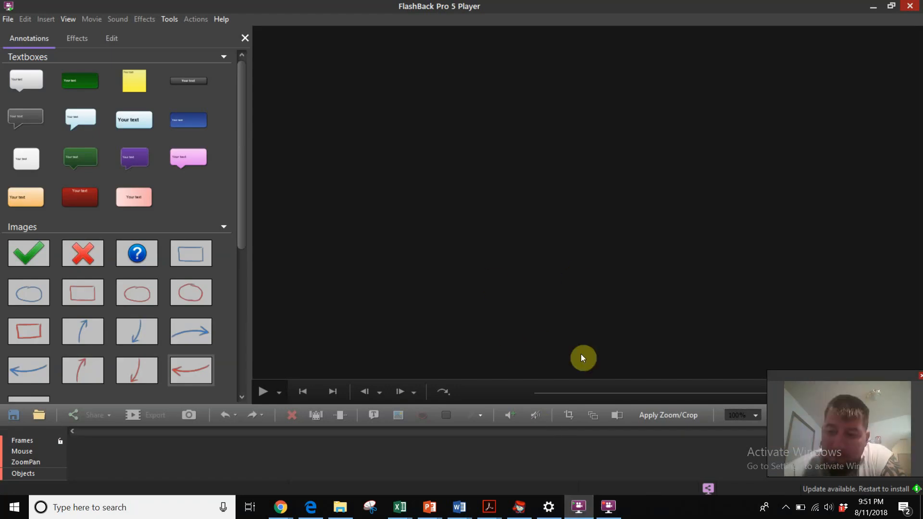
click(615, 509)
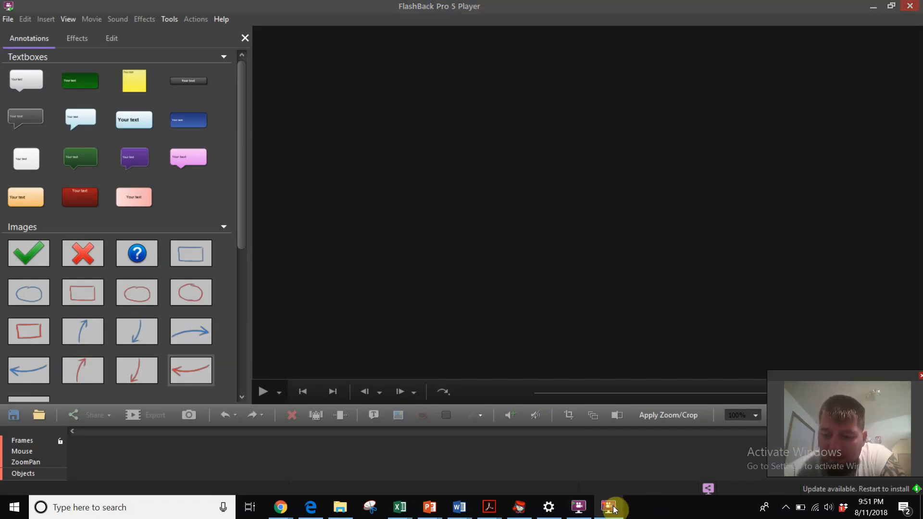
right_click(614, 509)
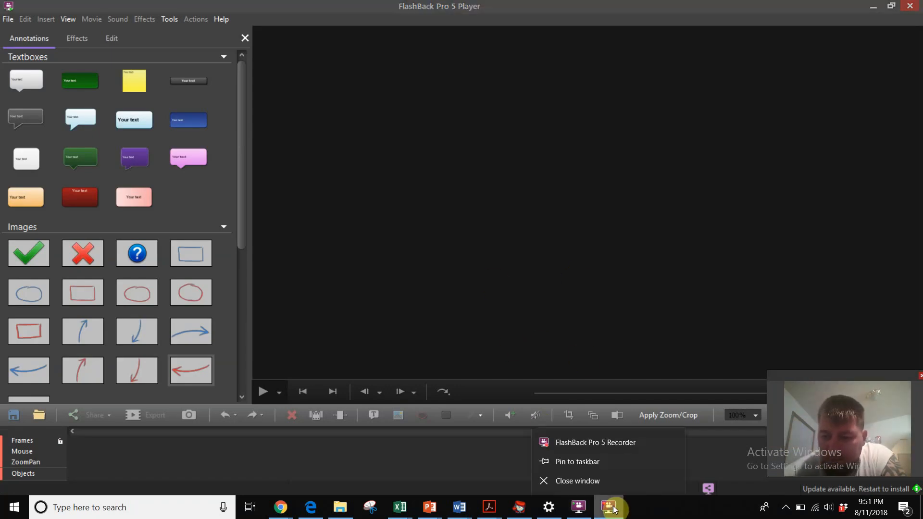
click(577, 448)
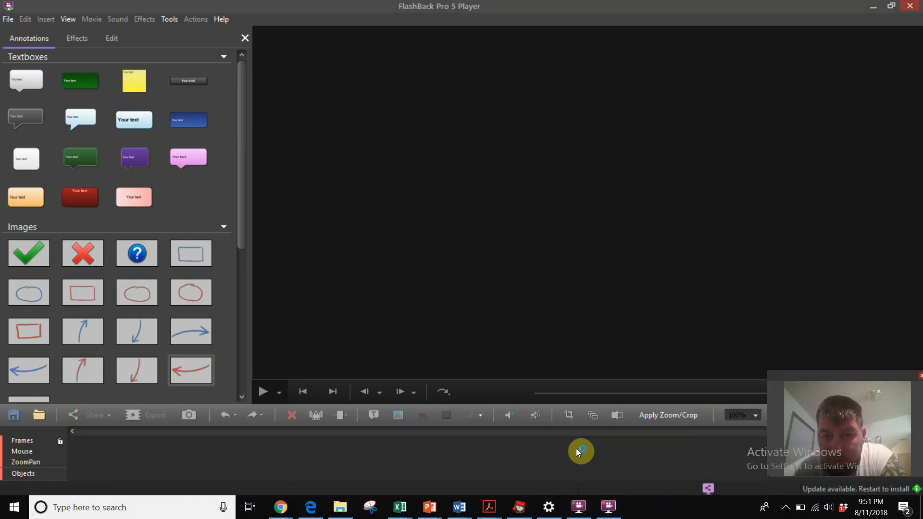